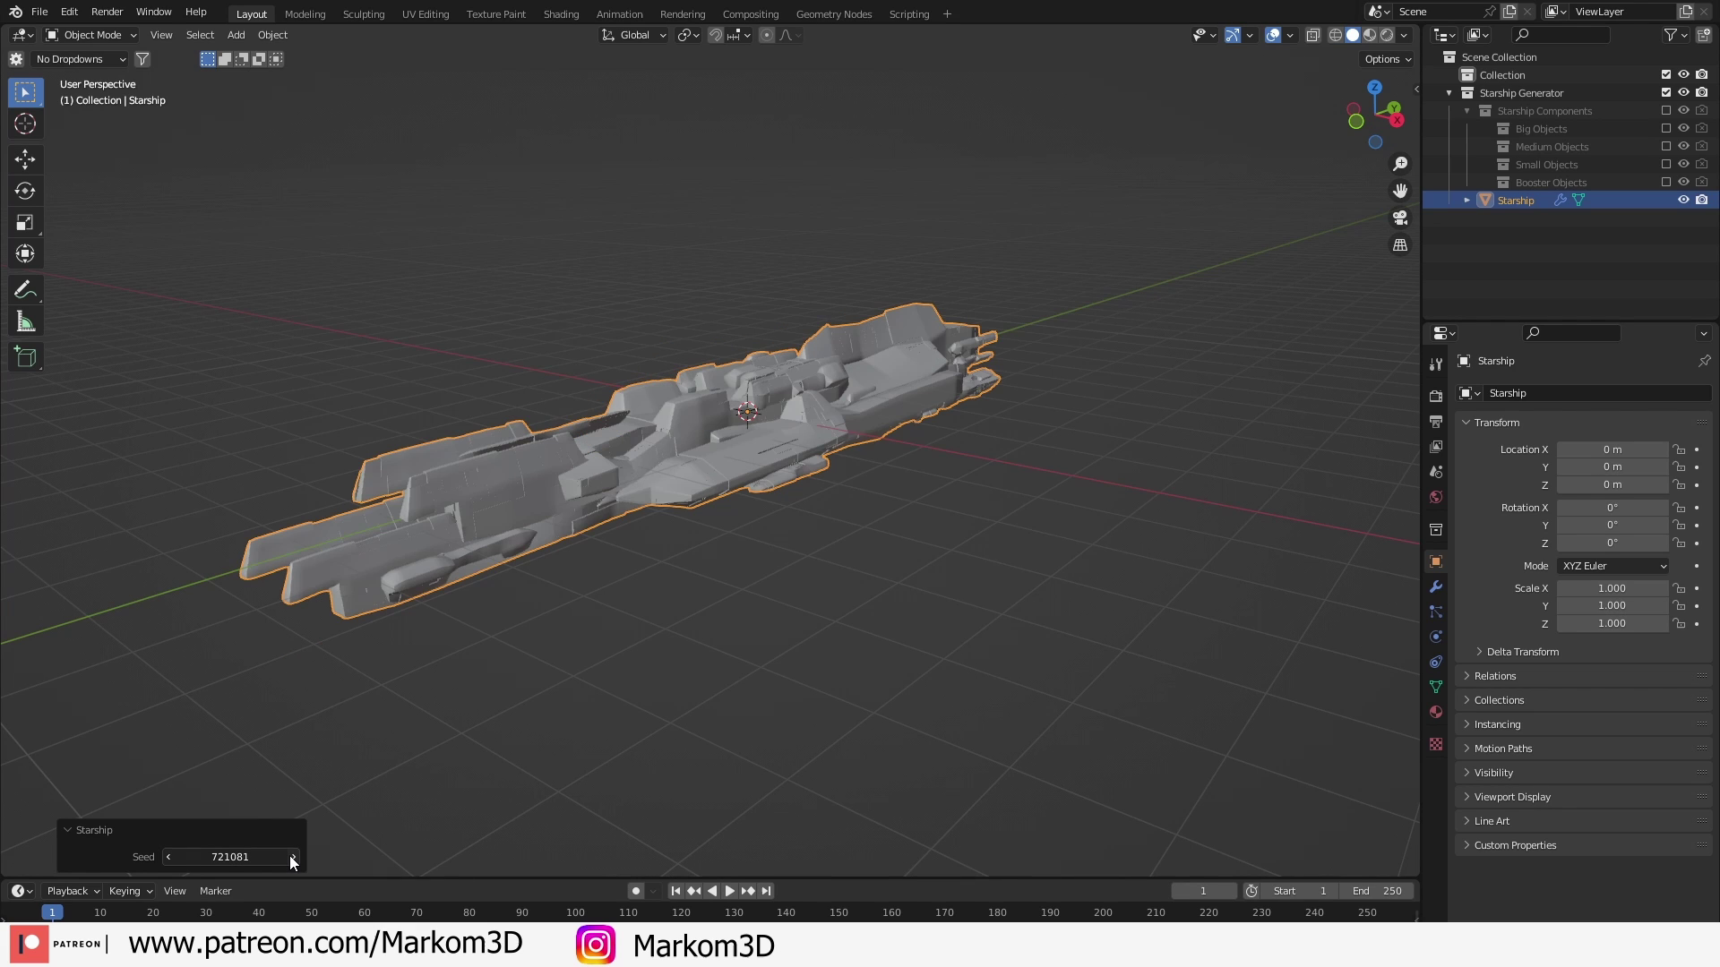
Raise the Starship seed step by step to 721089 and view the new hull diagonally
{"action": "left_click", "coordinate": [293, 857]}
{"action": "left_click", "coordinate": [292, 858]}
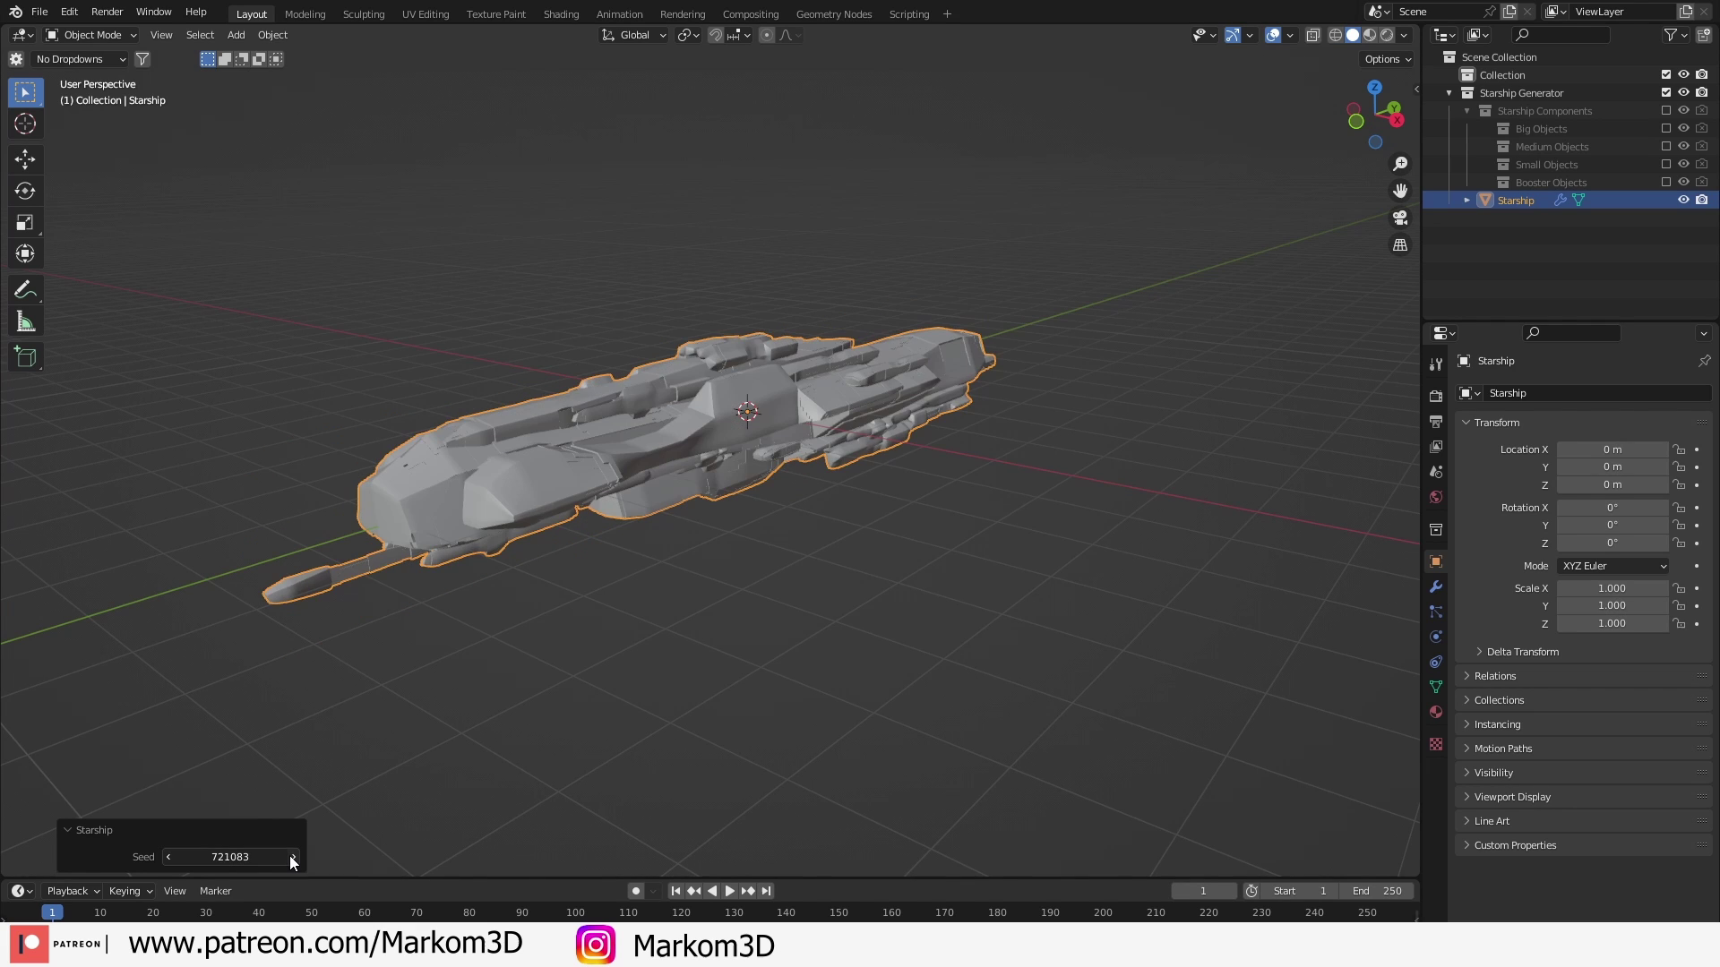
{"action": "left_click", "coordinate": [292, 858]}
{"action": "left_click", "coordinate": [292, 857]}
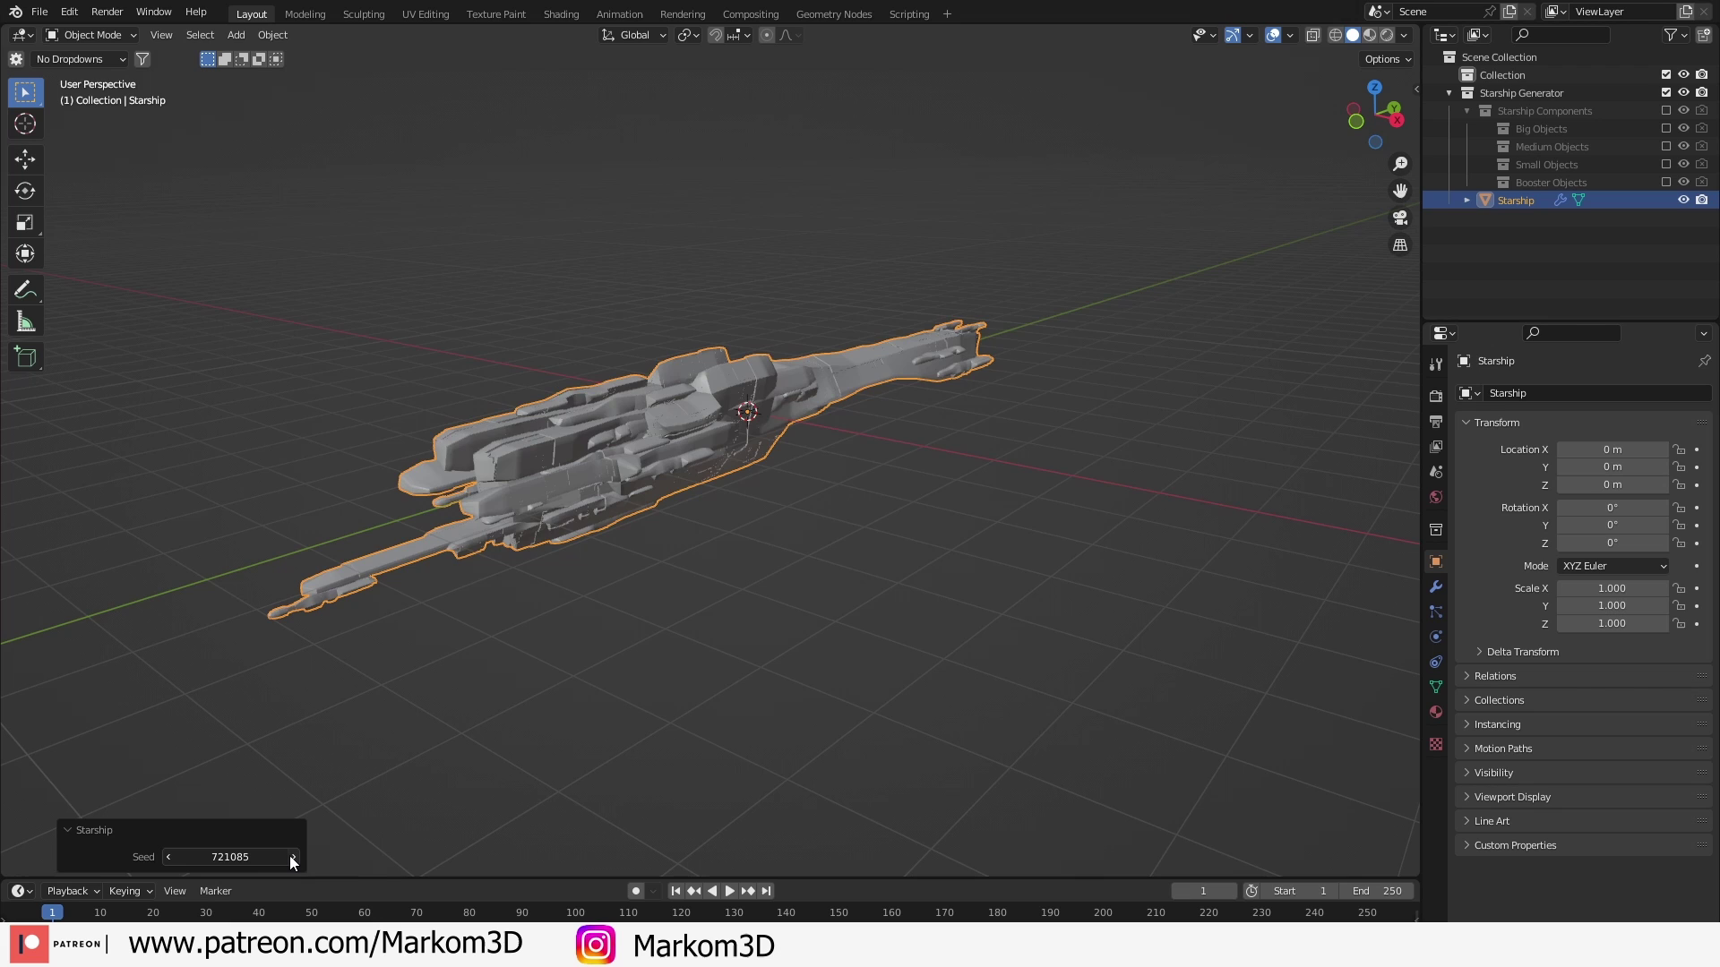
{"action": "left_click", "coordinate": [292, 857]}
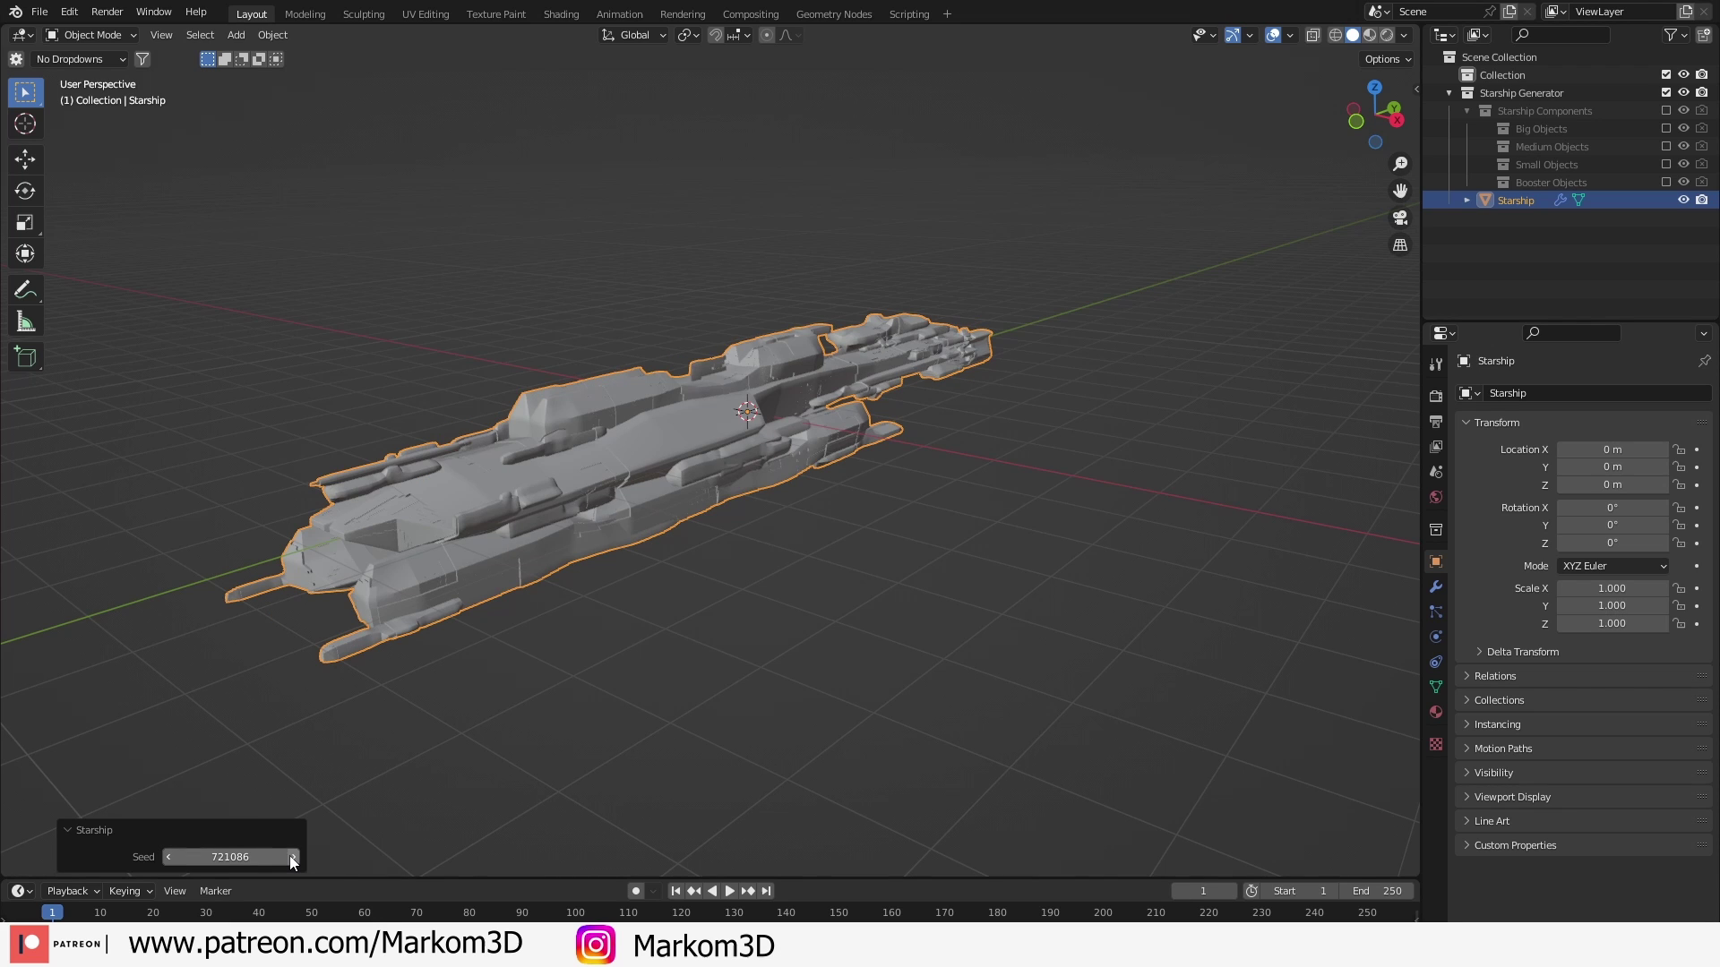
{"action": "left_click", "coordinate": [292, 857]}
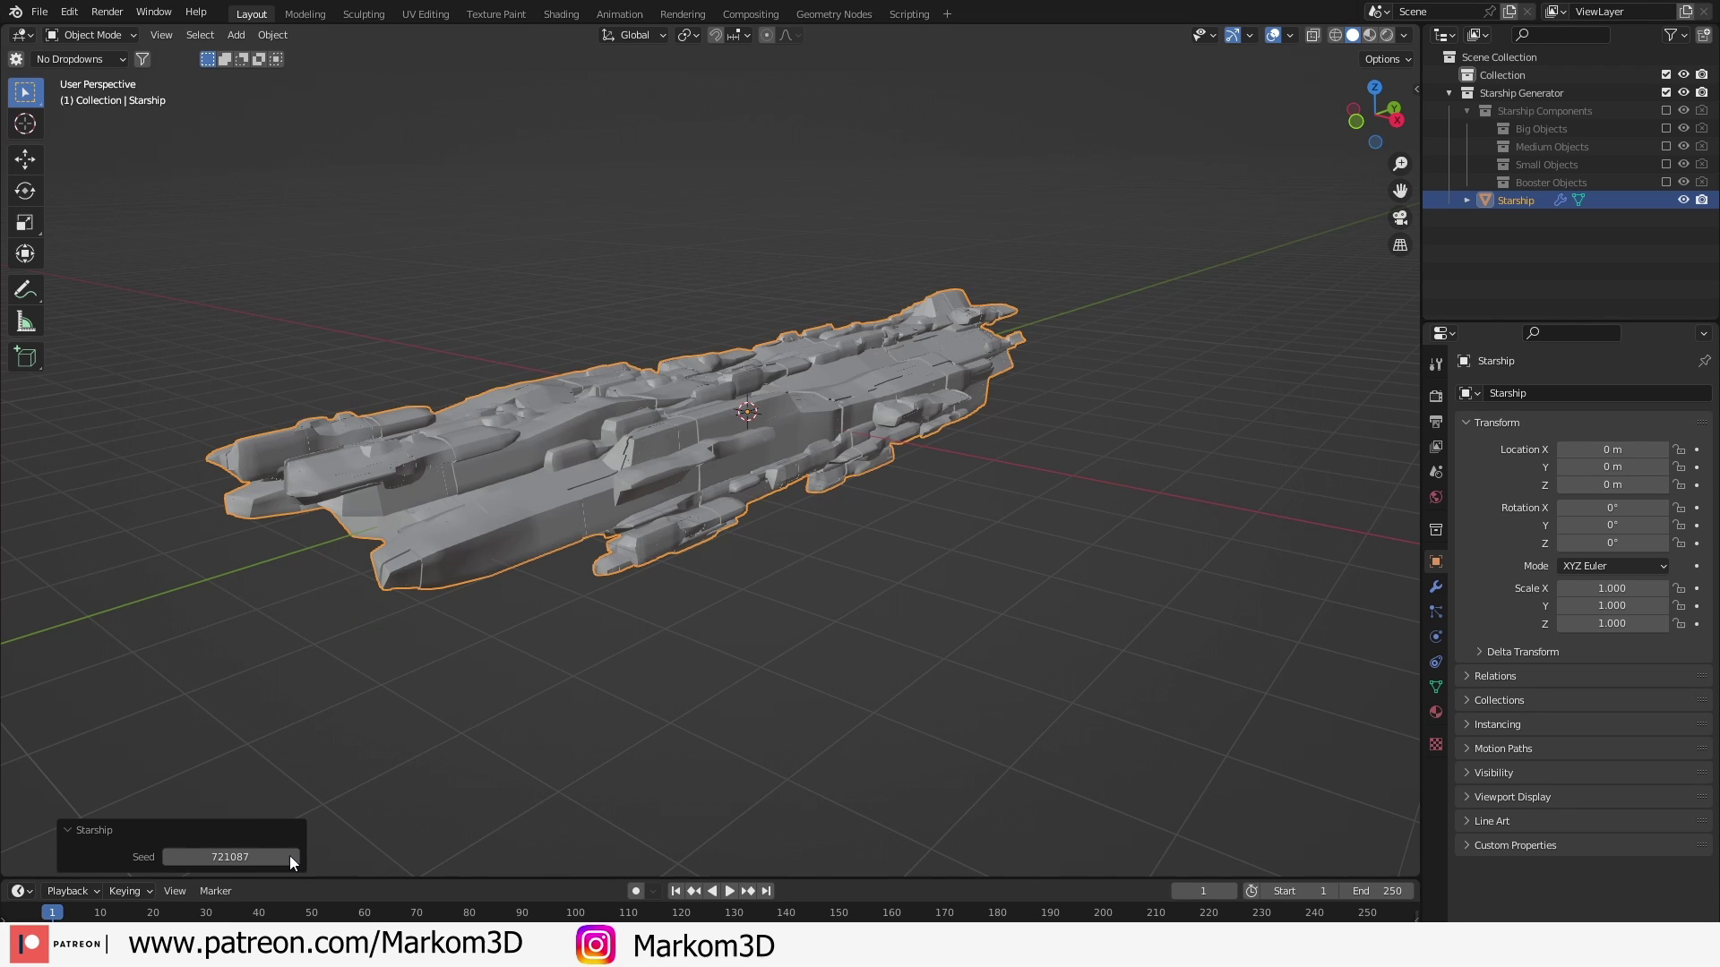
{"action": "left_click", "coordinate": [292, 858]}
{"action": "left_click", "coordinate": [292, 857]}
{"action": "middle_click_drag", "start_coordinate": [313, 502], "coordinate": [606, 395]}
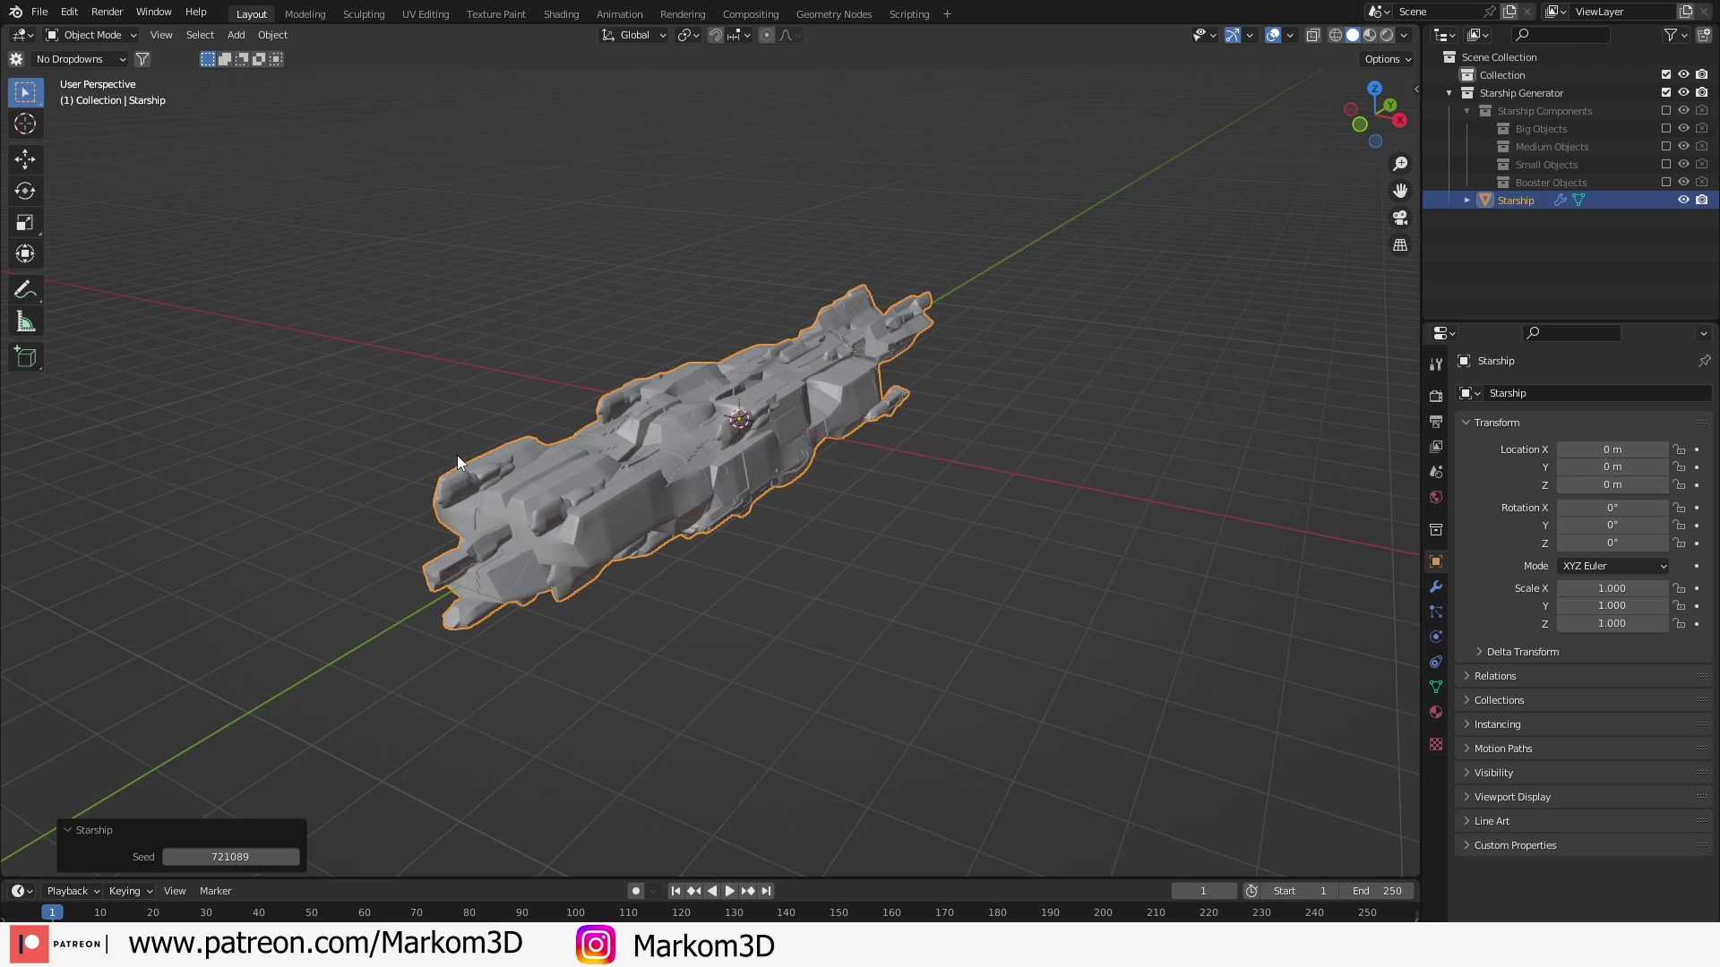
Delete the old starship and add a new one from Mesh > Starship
{"action": "key", "text": "Delete"}
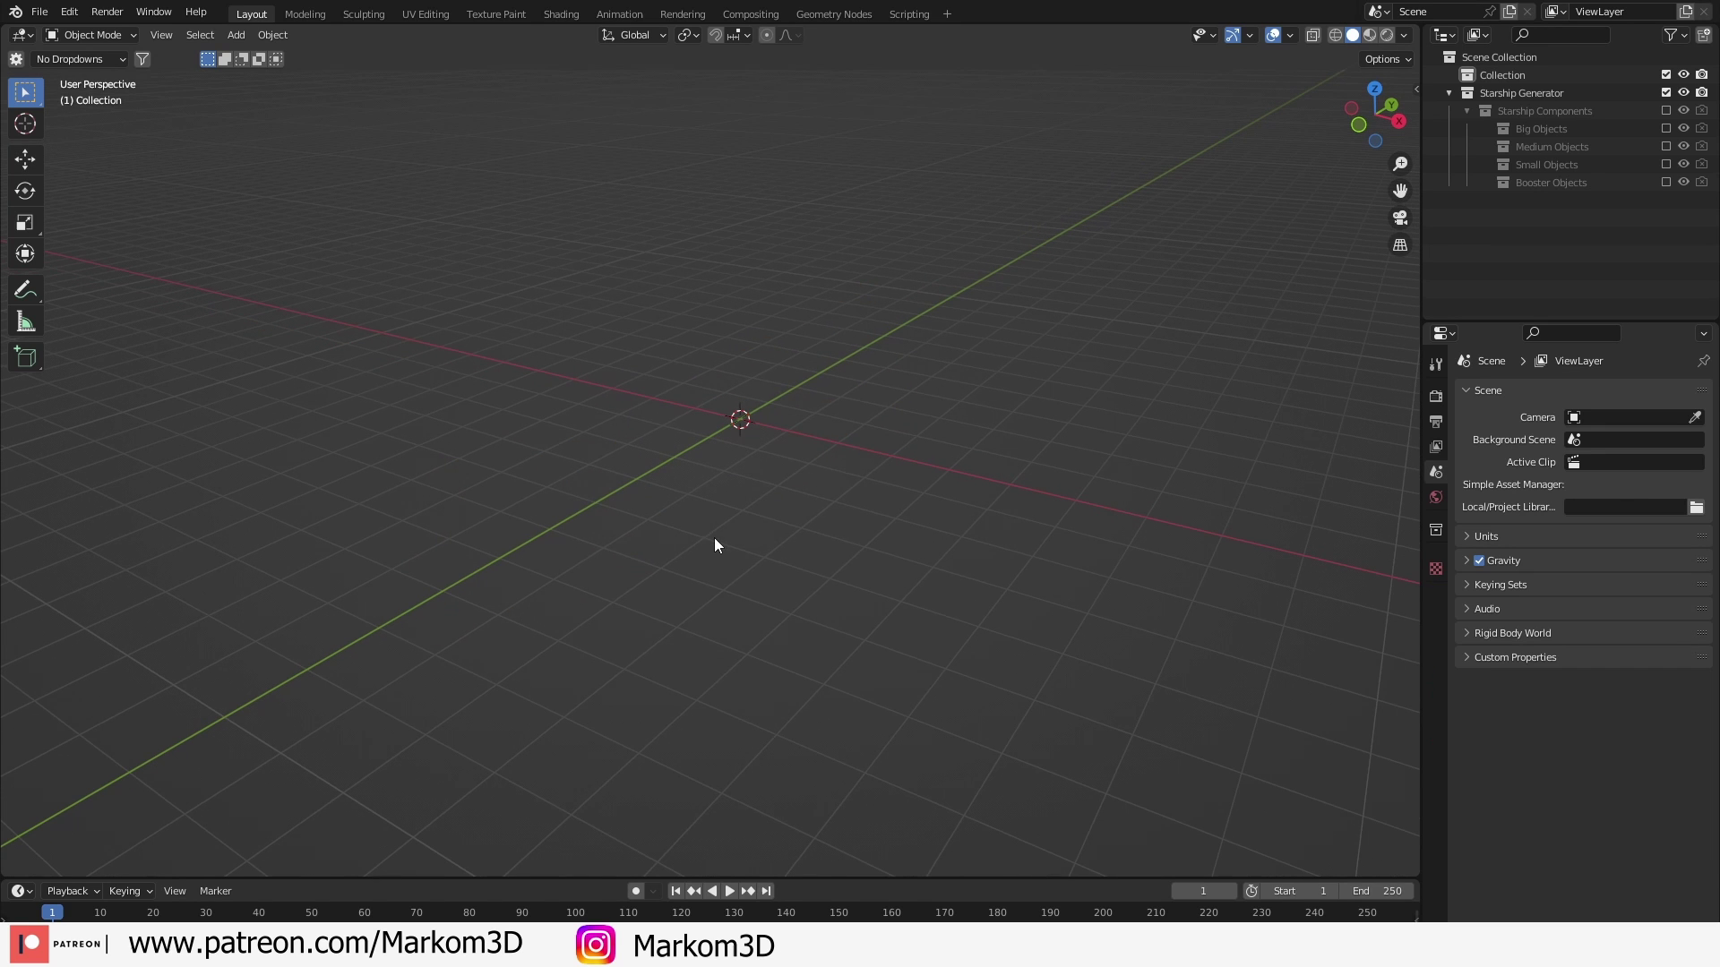
{"action": "key", "text": "shift+a"}
{"action": "mouse_move", "coordinate": [713, 537]}
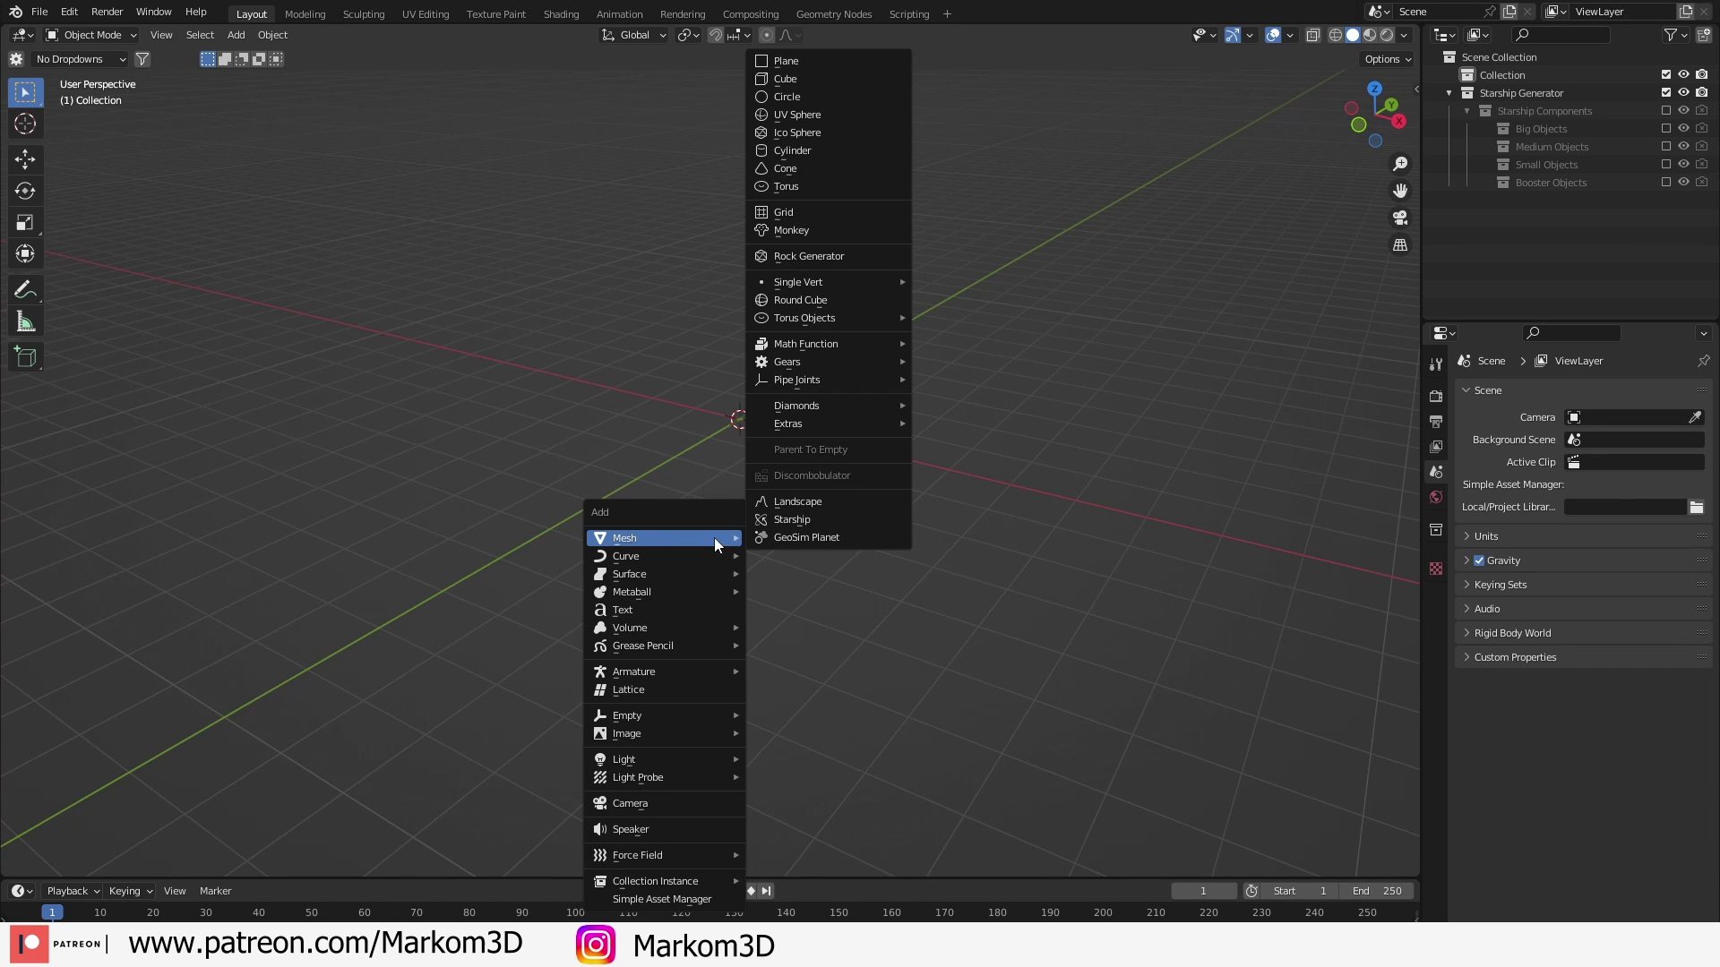
{"action": "left_click", "coordinate": [792, 520]}
{"action": "mouse_move", "coordinate": [788, 519]}
{"action": "middle_mouse_down"}
{"action": "mouse_move", "coordinate": [778, 503]}
{"action": "mouse_move", "coordinate": [642, 503]}
{"action": "mouse_move", "coordinate": [773, 493]}
{"action": "middle_mouse_up"}
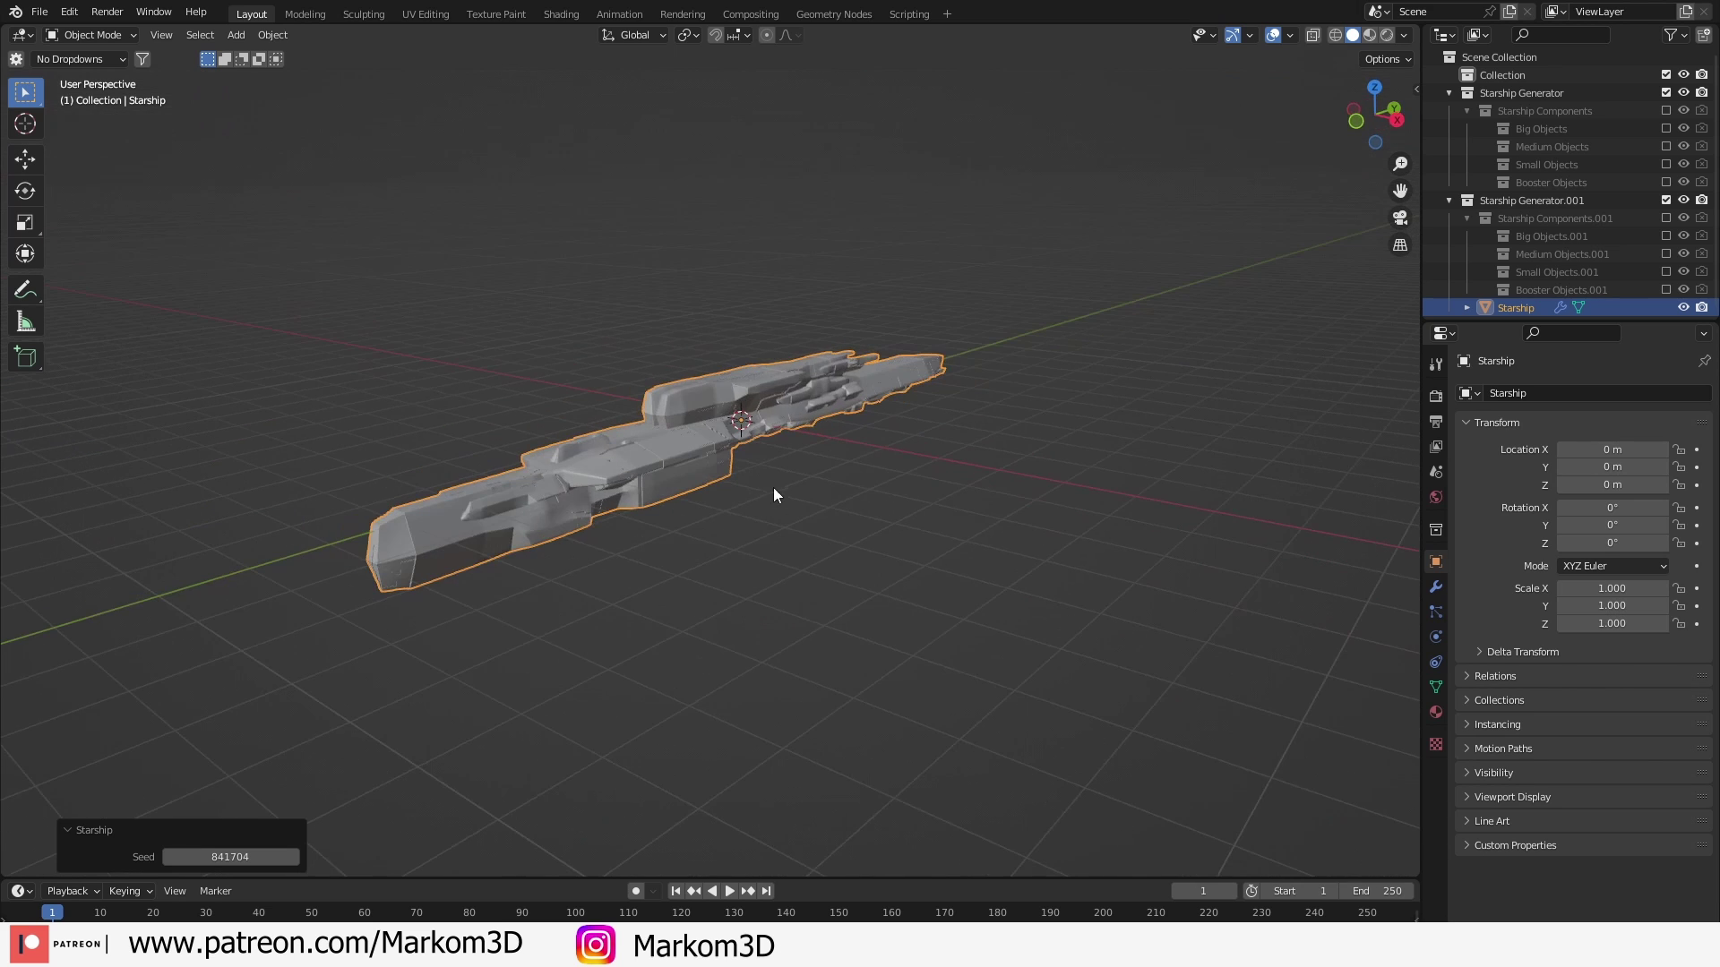
Raise the new starship's seed twice to 841706
{"action": "left_click", "coordinate": [294, 857]}
{"action": "left_click", "coordinate": [295, 857]}
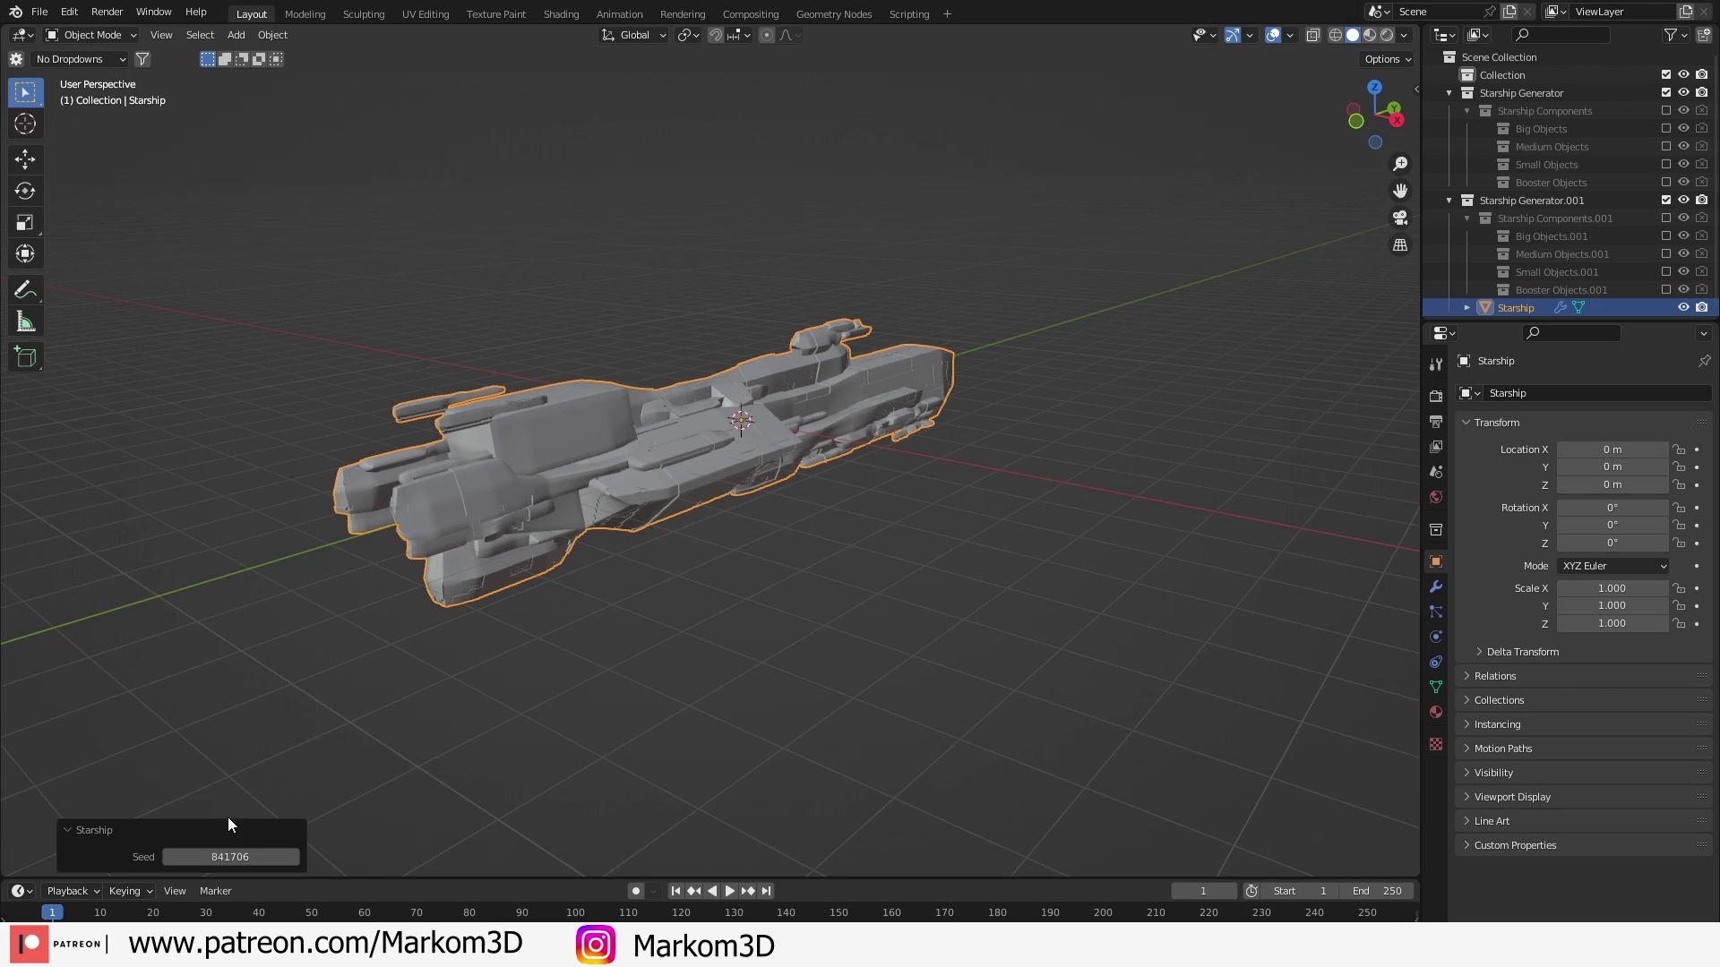
{"action": "middle_click_drag", "start_coordinate": [408, 664], "coordinate": [403, 661]}
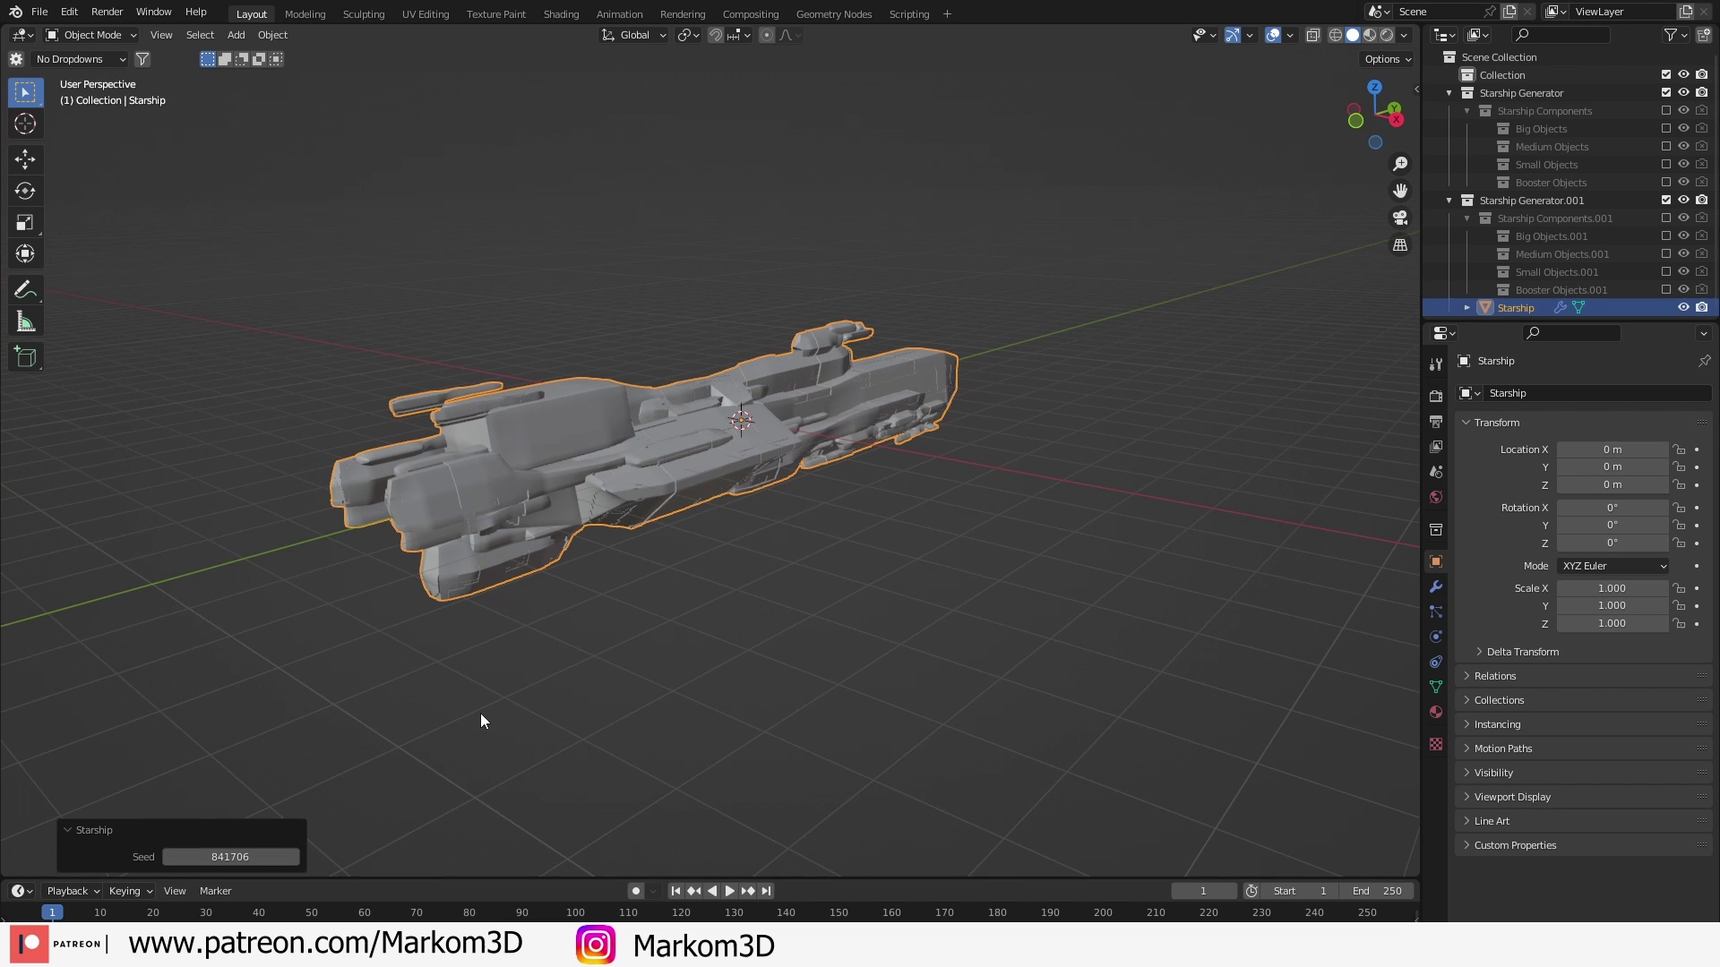
Show the modifier stack, switch to Material Preview, and enable the Booster modifier in the viewport
{"action": "left_click", "coordinate": [1436, 587]}
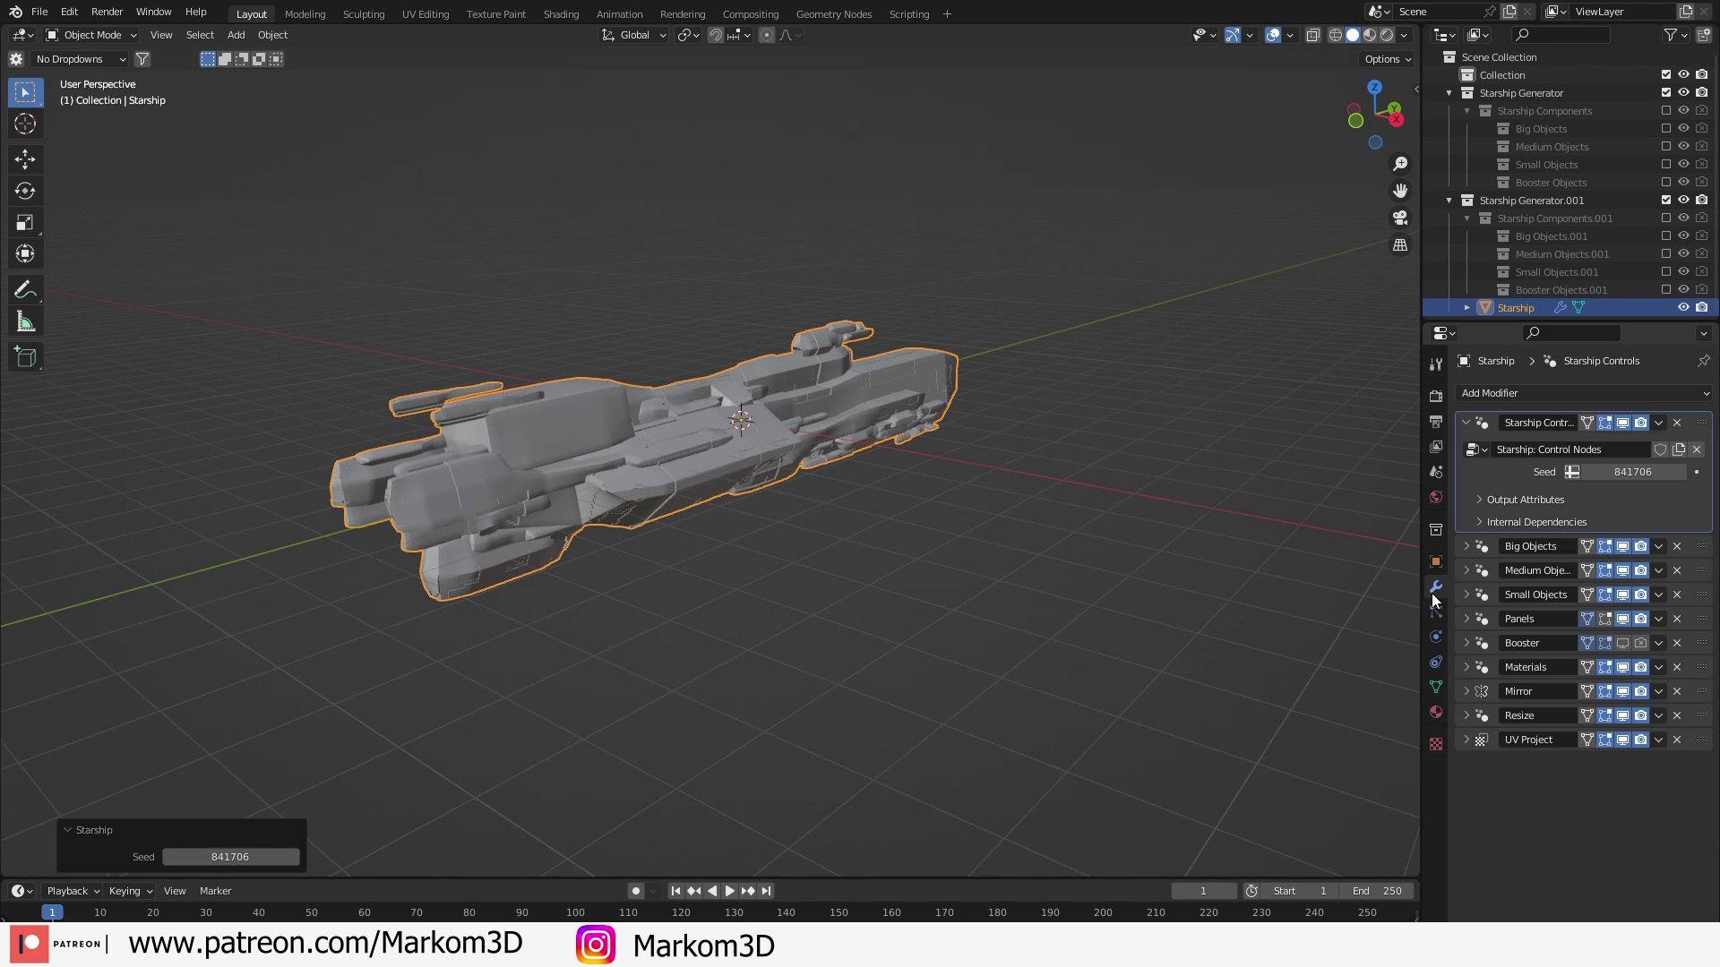
{"action": "middle_click_drag", "start_coordinate": [1030, 582], "coordinate": [1086, 604]}
{"action": "scroll", "coordinate": [1086, 604], "scroll_direction": "up", "scroll_amount": 4}
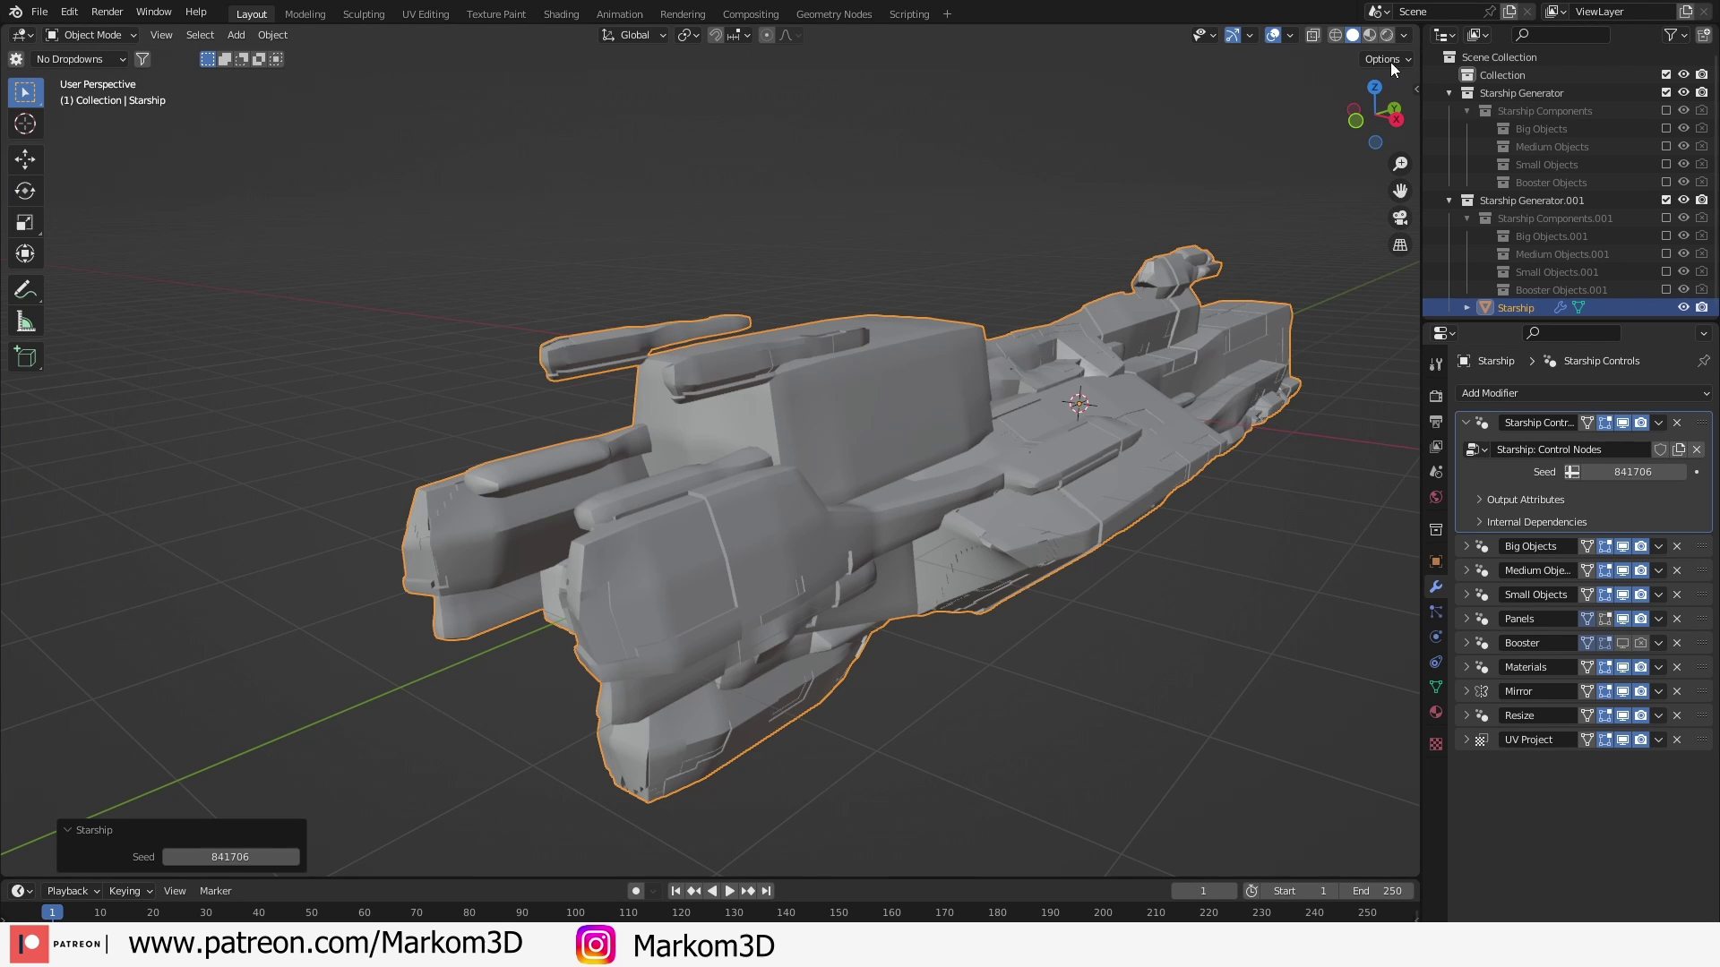
{"action": "left_click", "coordinate": [1369, 36]}
{"action": "mouse_move", "coordinate": [1186, 369]}
{"action": "middle_mouse_down"}
{"action": "mouse_move", "coordinate": [1222, 360]}
{"action": "mouse_move", "coordinate": [970, 357]}
{"action": "middle_mouse_up"}
{"action": "scroll", "coordinate": [970, 357], "scroll_direction": "down", "scroll_amount": 5}
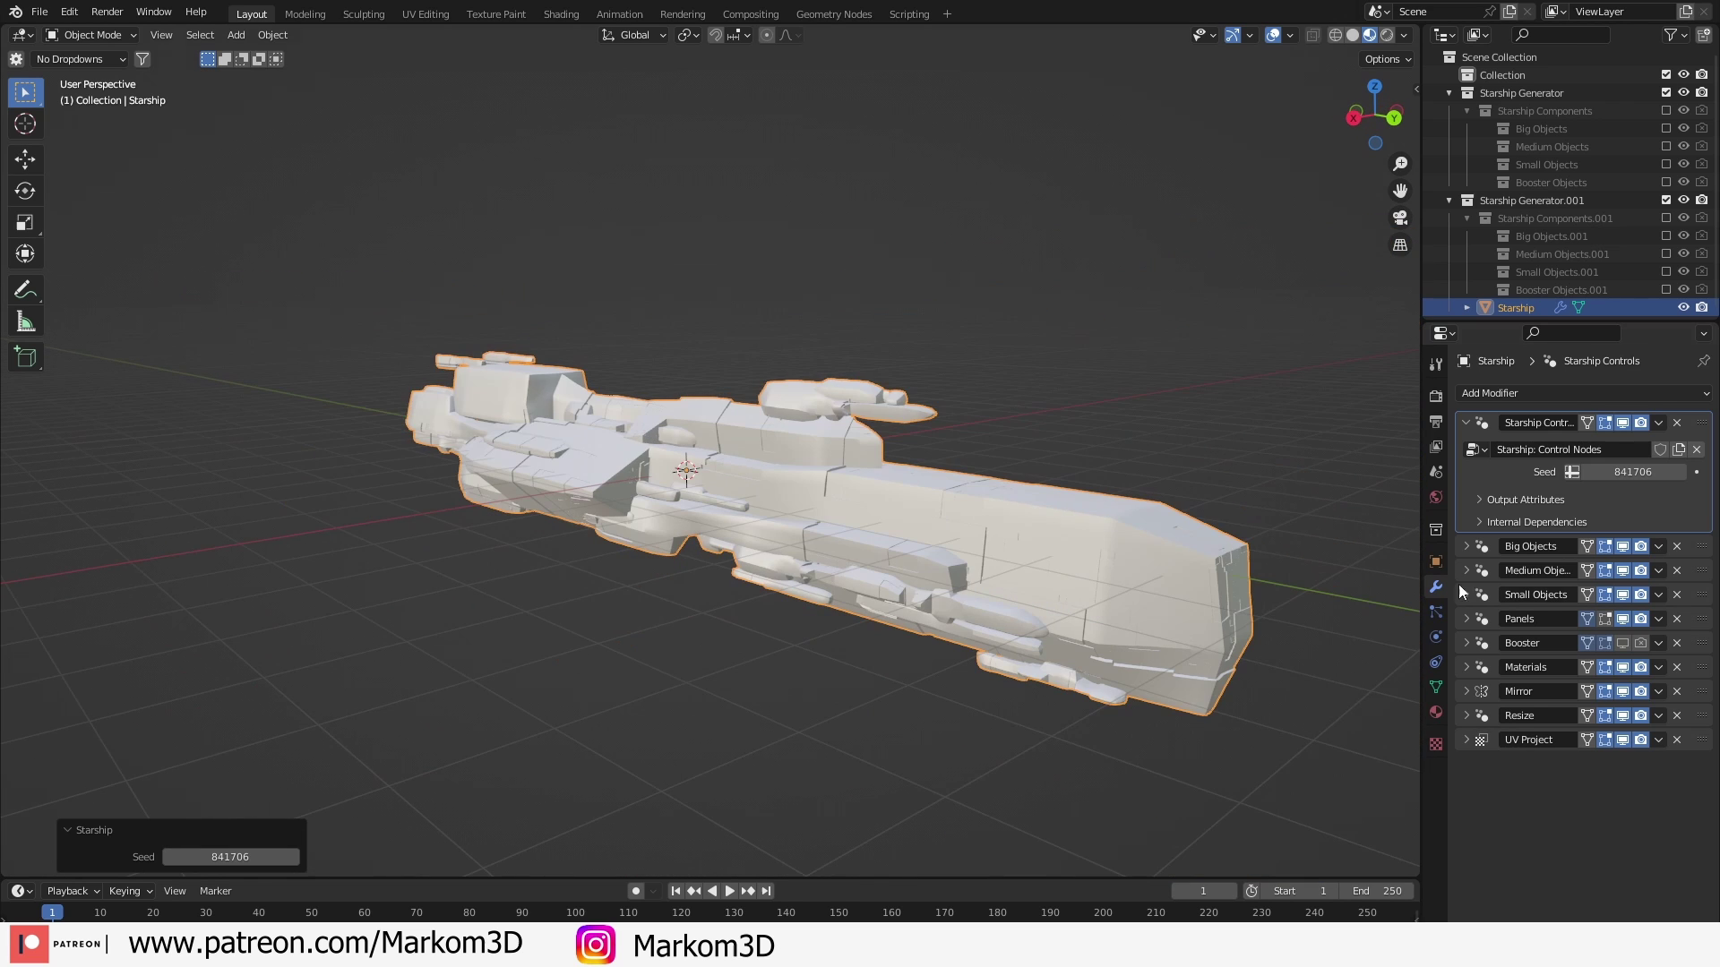
{"action": "left_click", "coordinate": [1623, 643]}
{"action": "middle_click_drag", "start_coordinate": [1350, 627], "coordinate": [801, 641]}
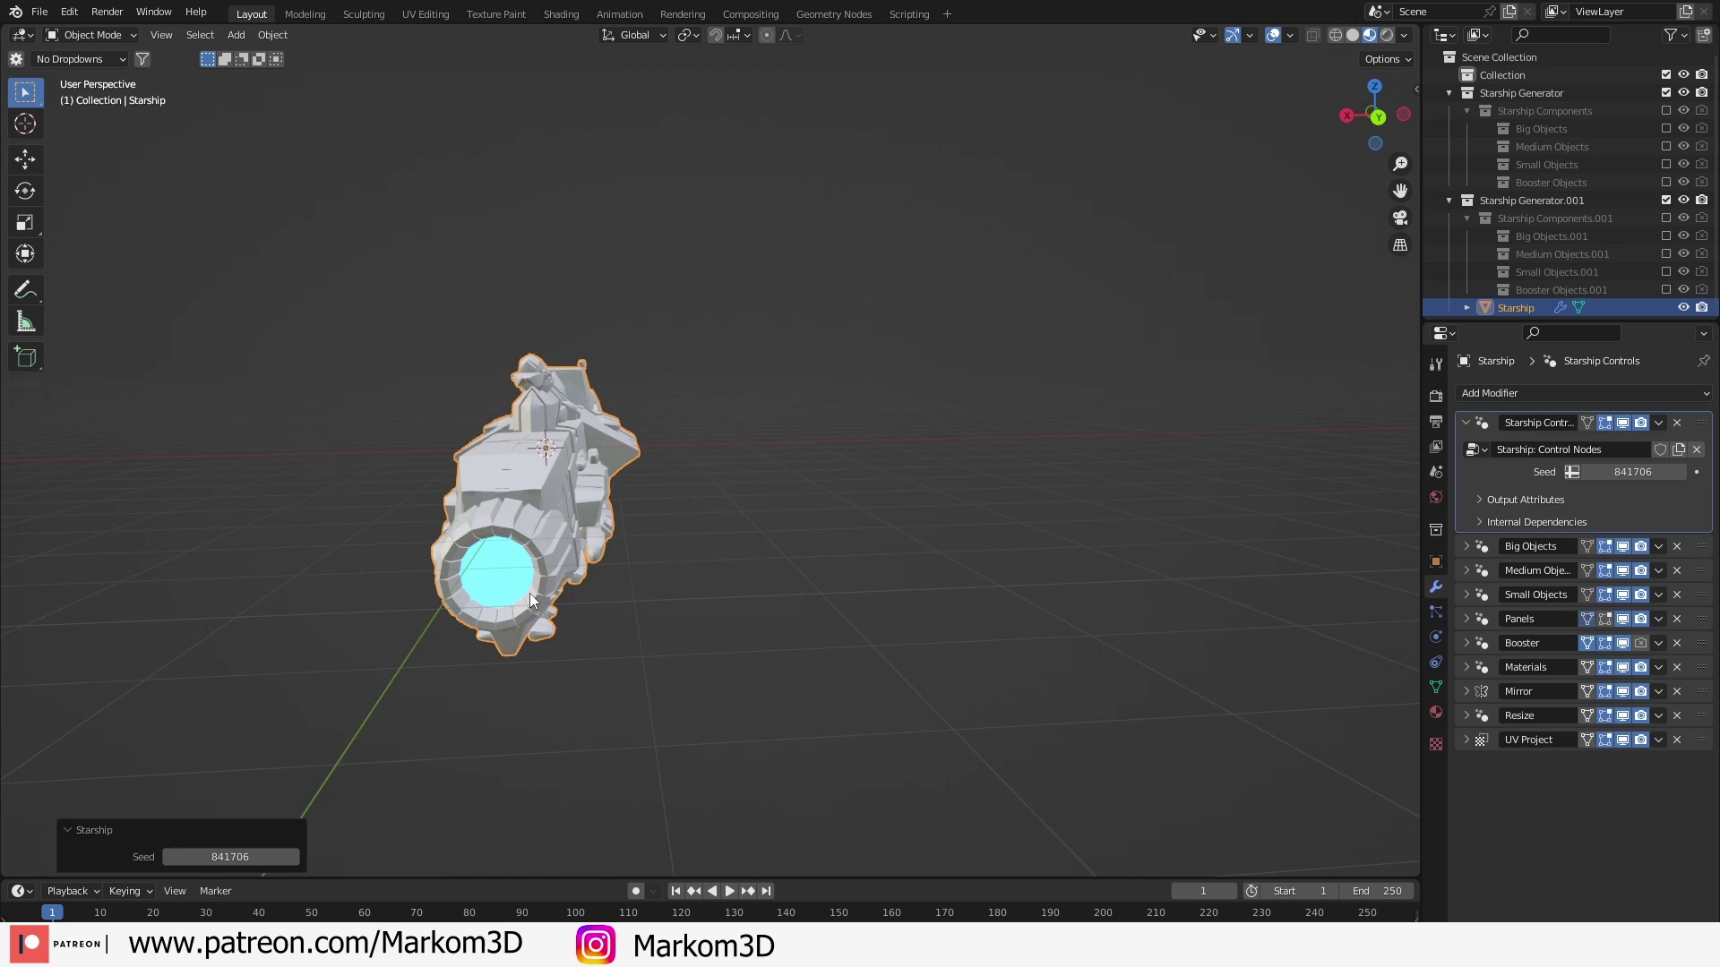
{"action": "middle_click_drag", "start_coordinate": [529, 593], "coordinate": [1182, 589]}
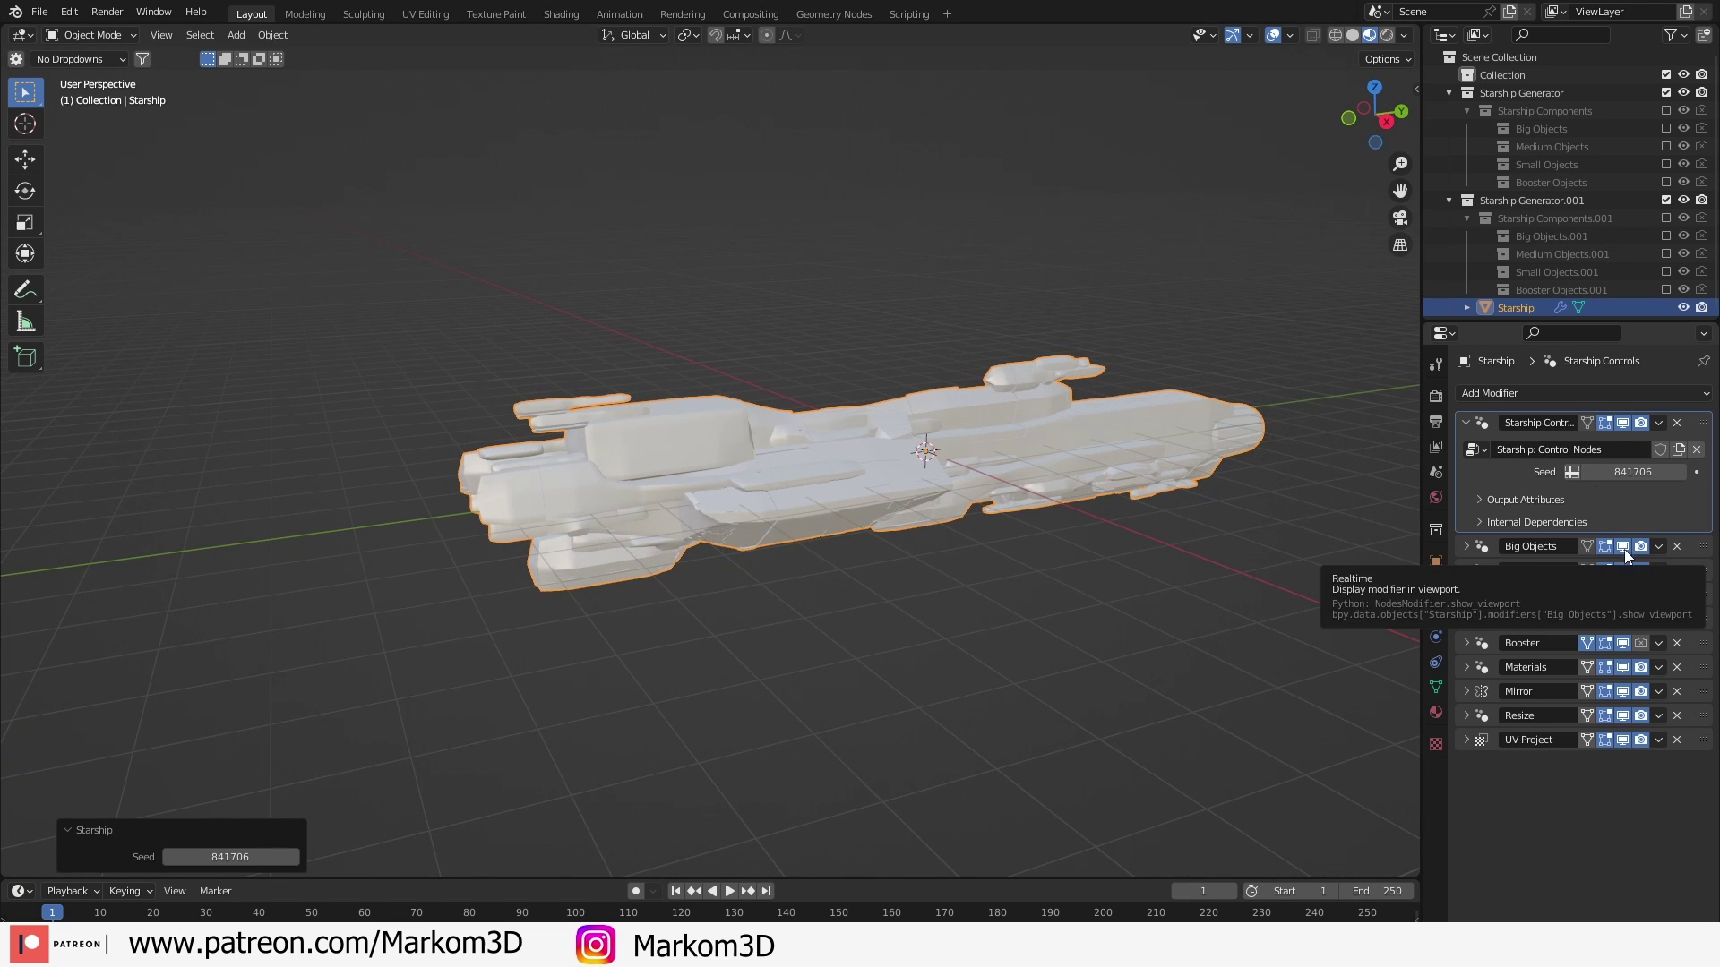
Test hiding and restoring the Small Objects, Big Objects and Panels modifiers in the viewport
{"action": "left_click", "coordinate": [1623, 595]}
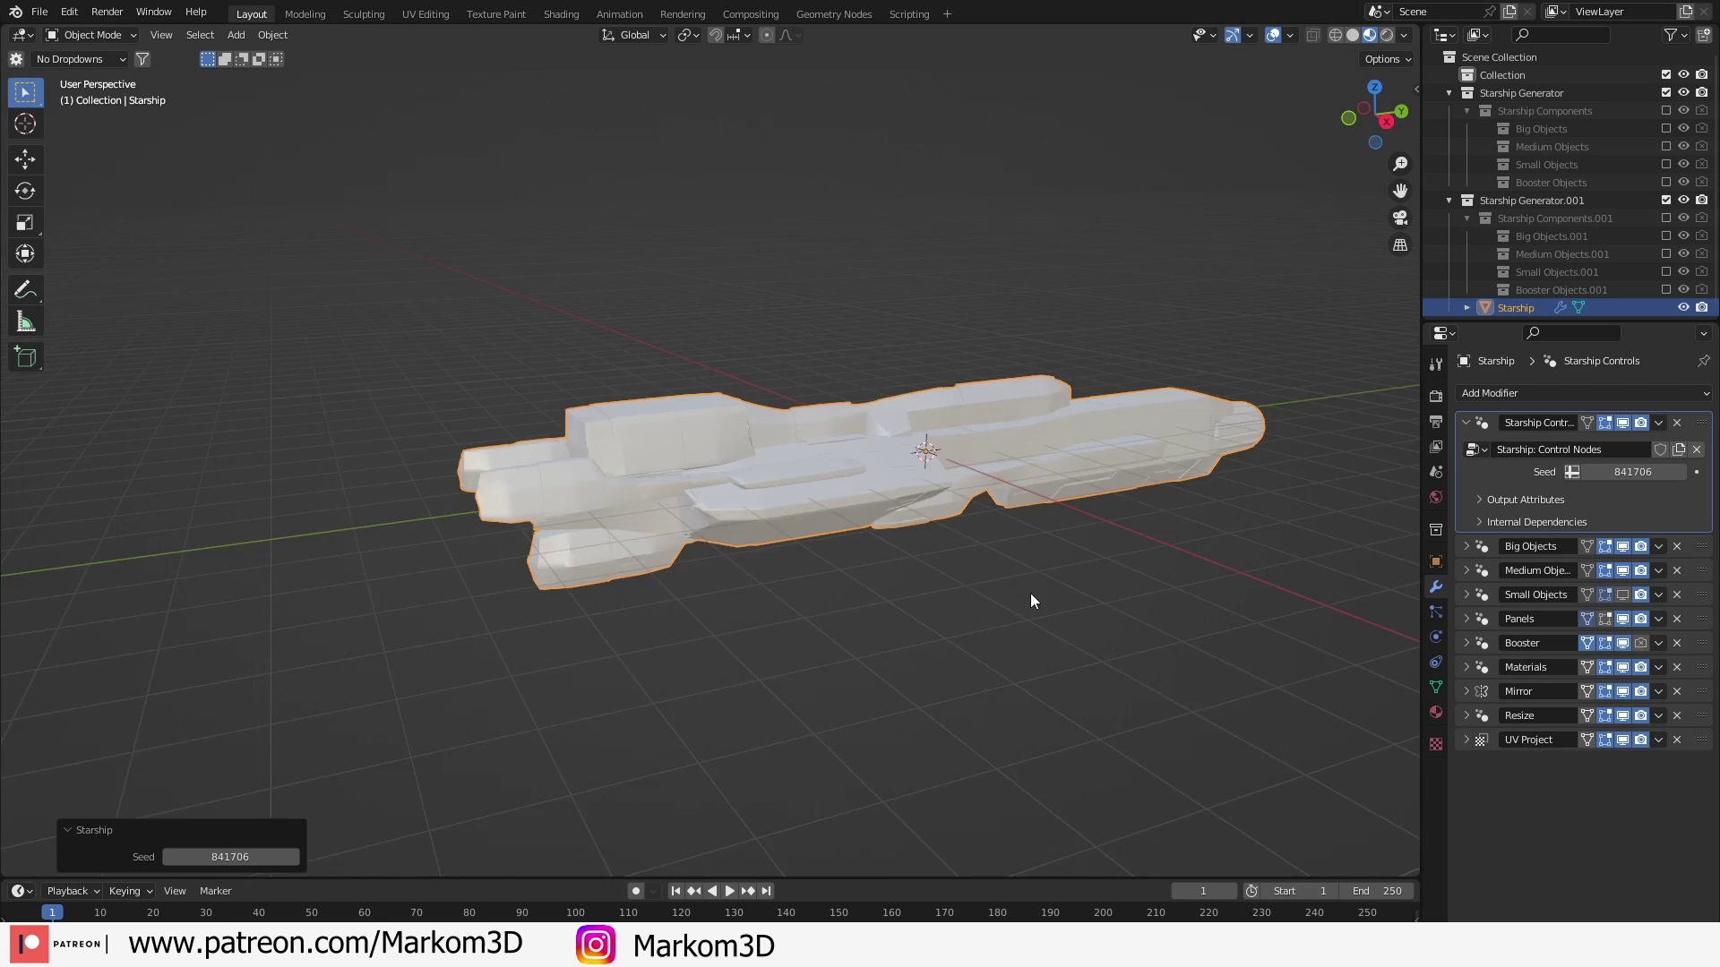
{"action": "middle_click_drag", "start_coordinate": [1030, 593], "coordinate": [1119, 598]}
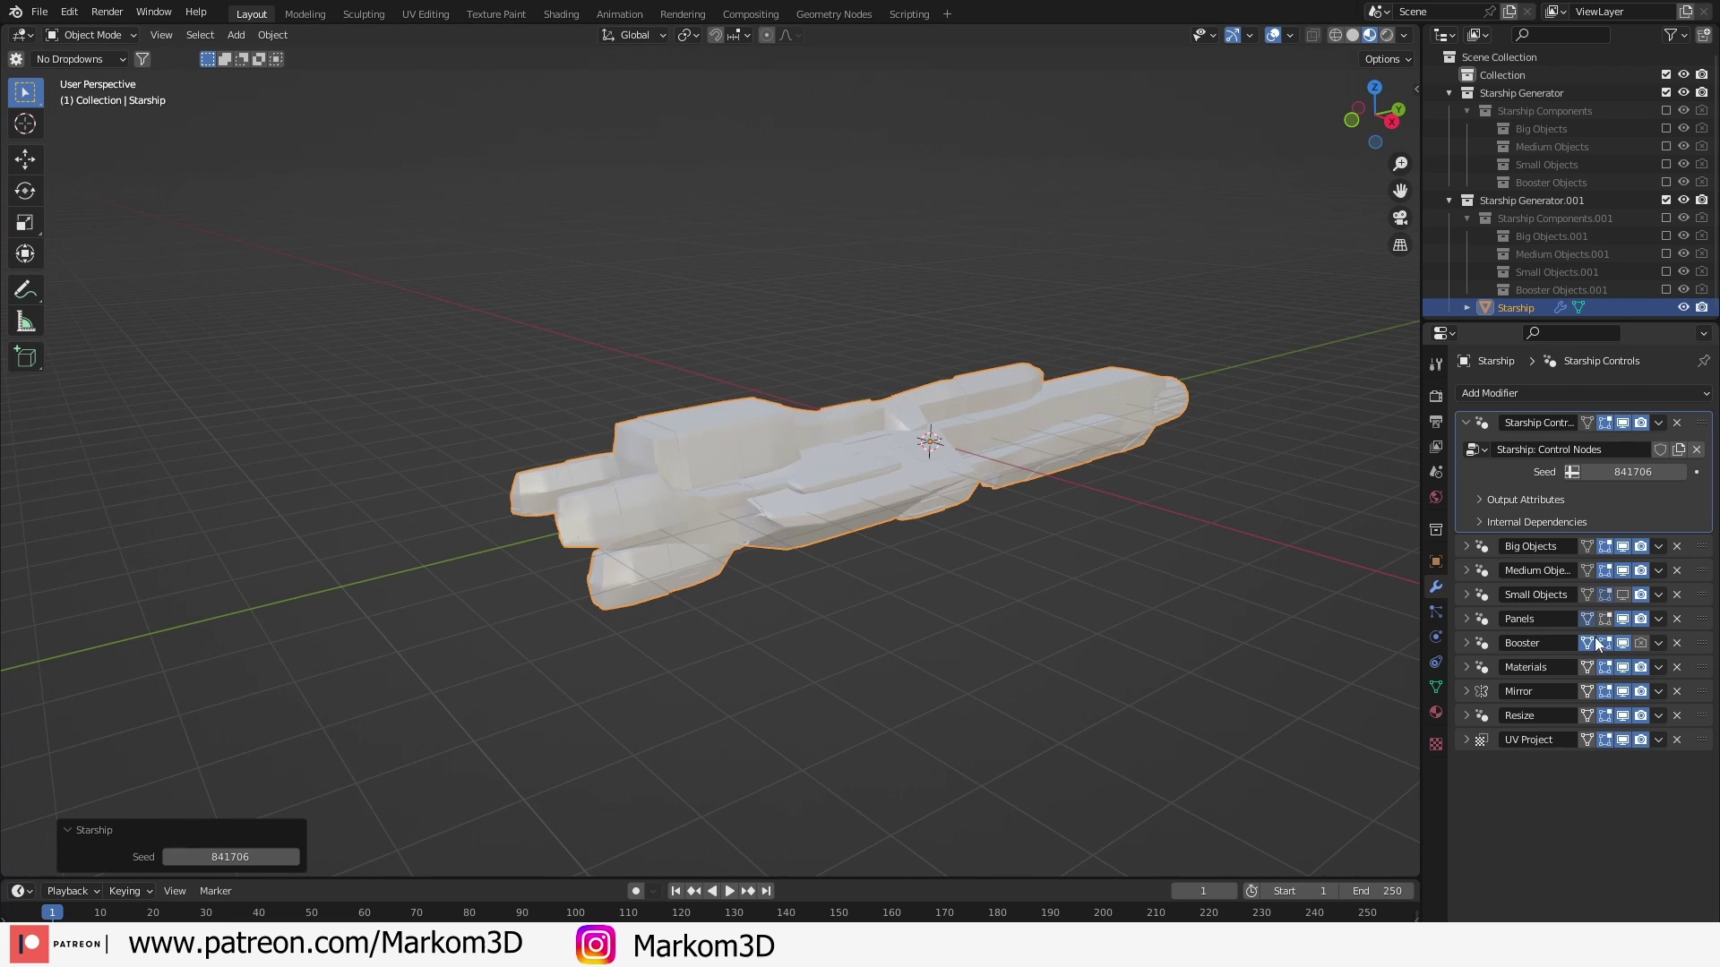
{"action": "left_click", "coordinate": [1622, 547]}
{"action": "middle_click_drag", "start_coordinate": [1055, 516], "coordinate": [860, 528]}
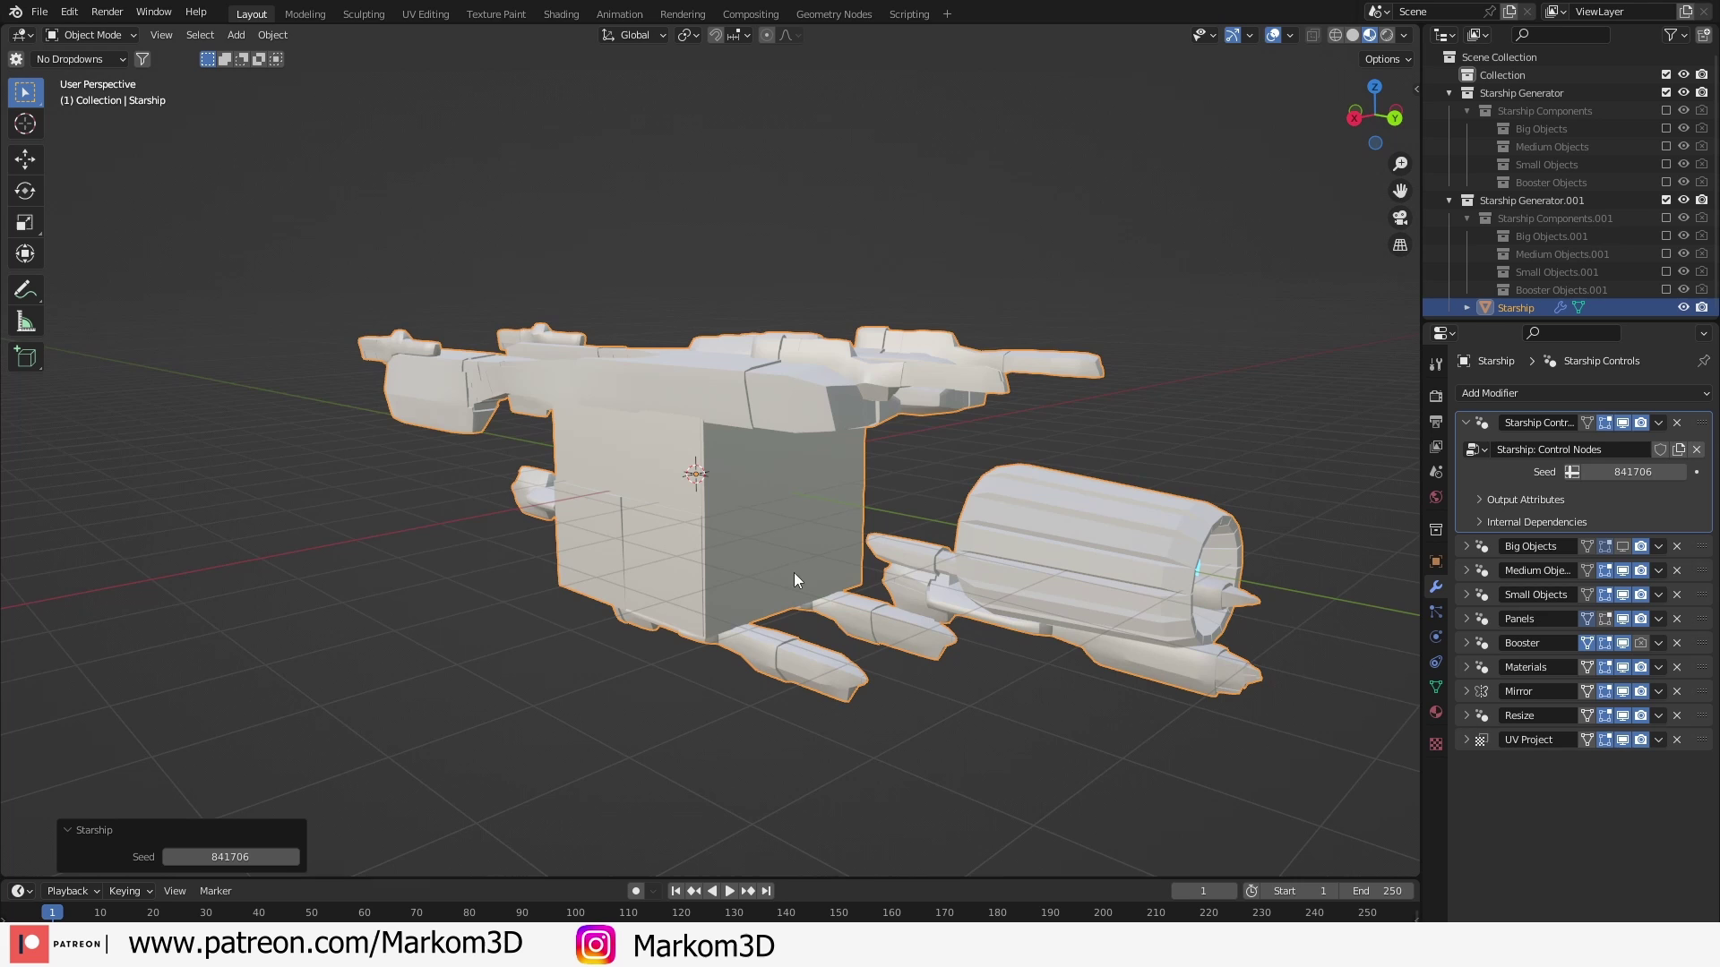
{"action": "left_click", "coordinate": [1622, 547]}
{"action": "left_click", "coordinate": [1622, 619]}
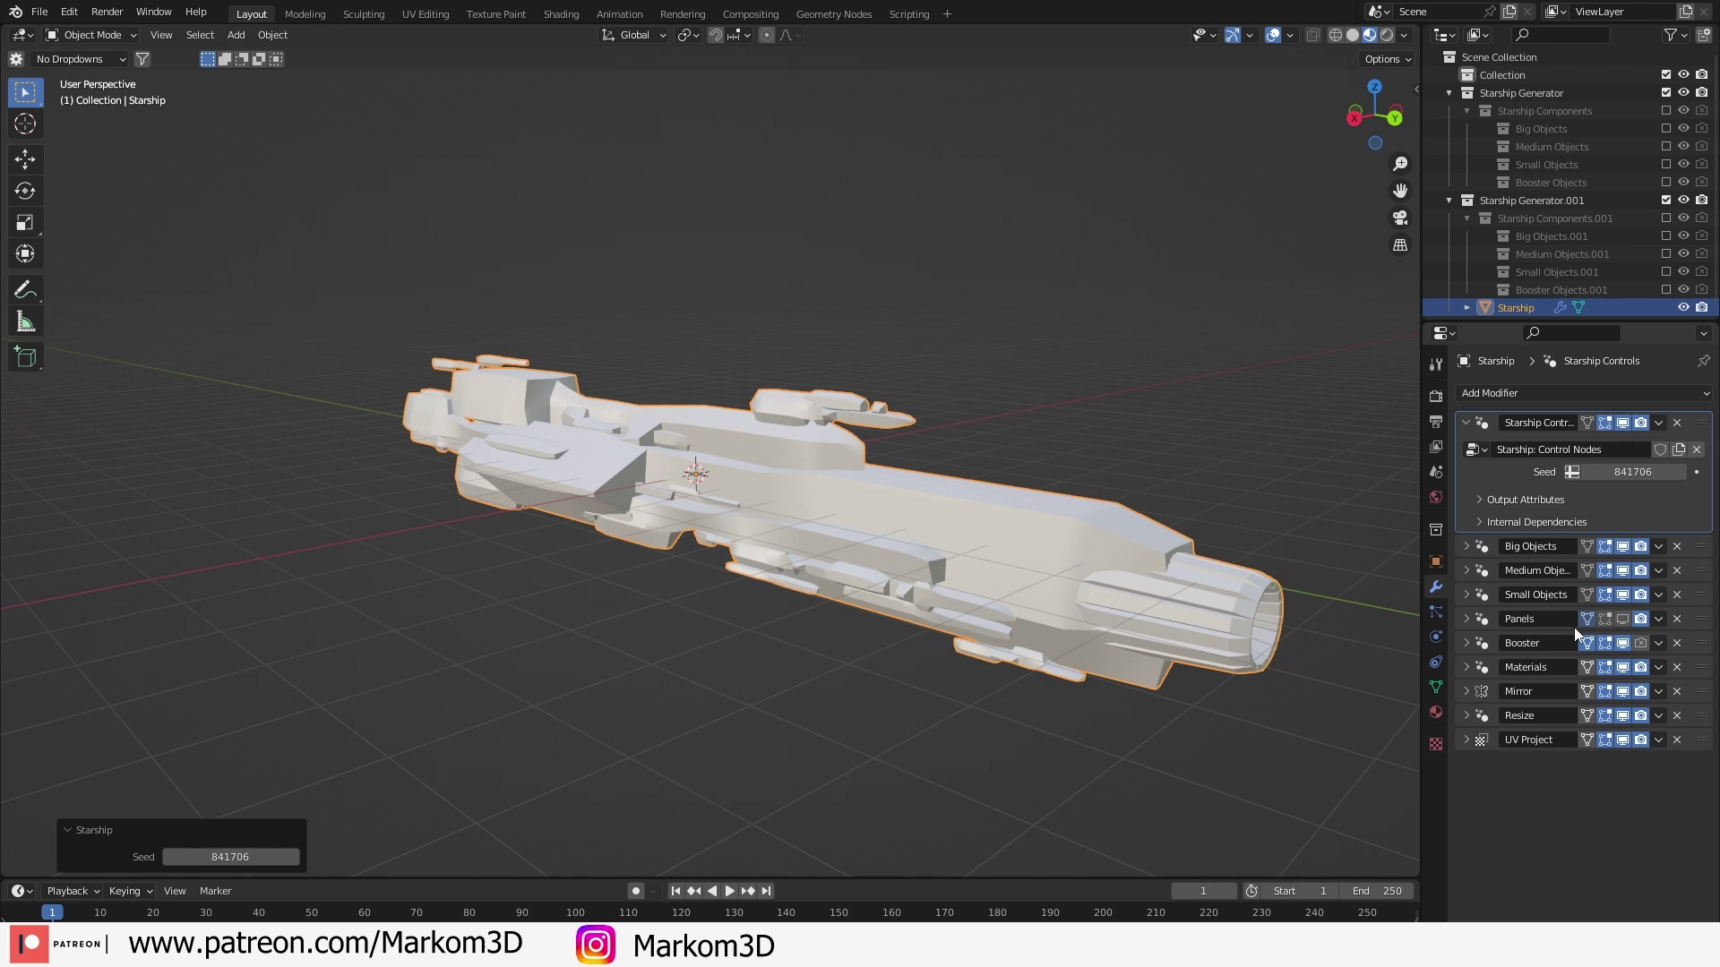
{"action": "left_click", "coordinate": [1622, 619]}
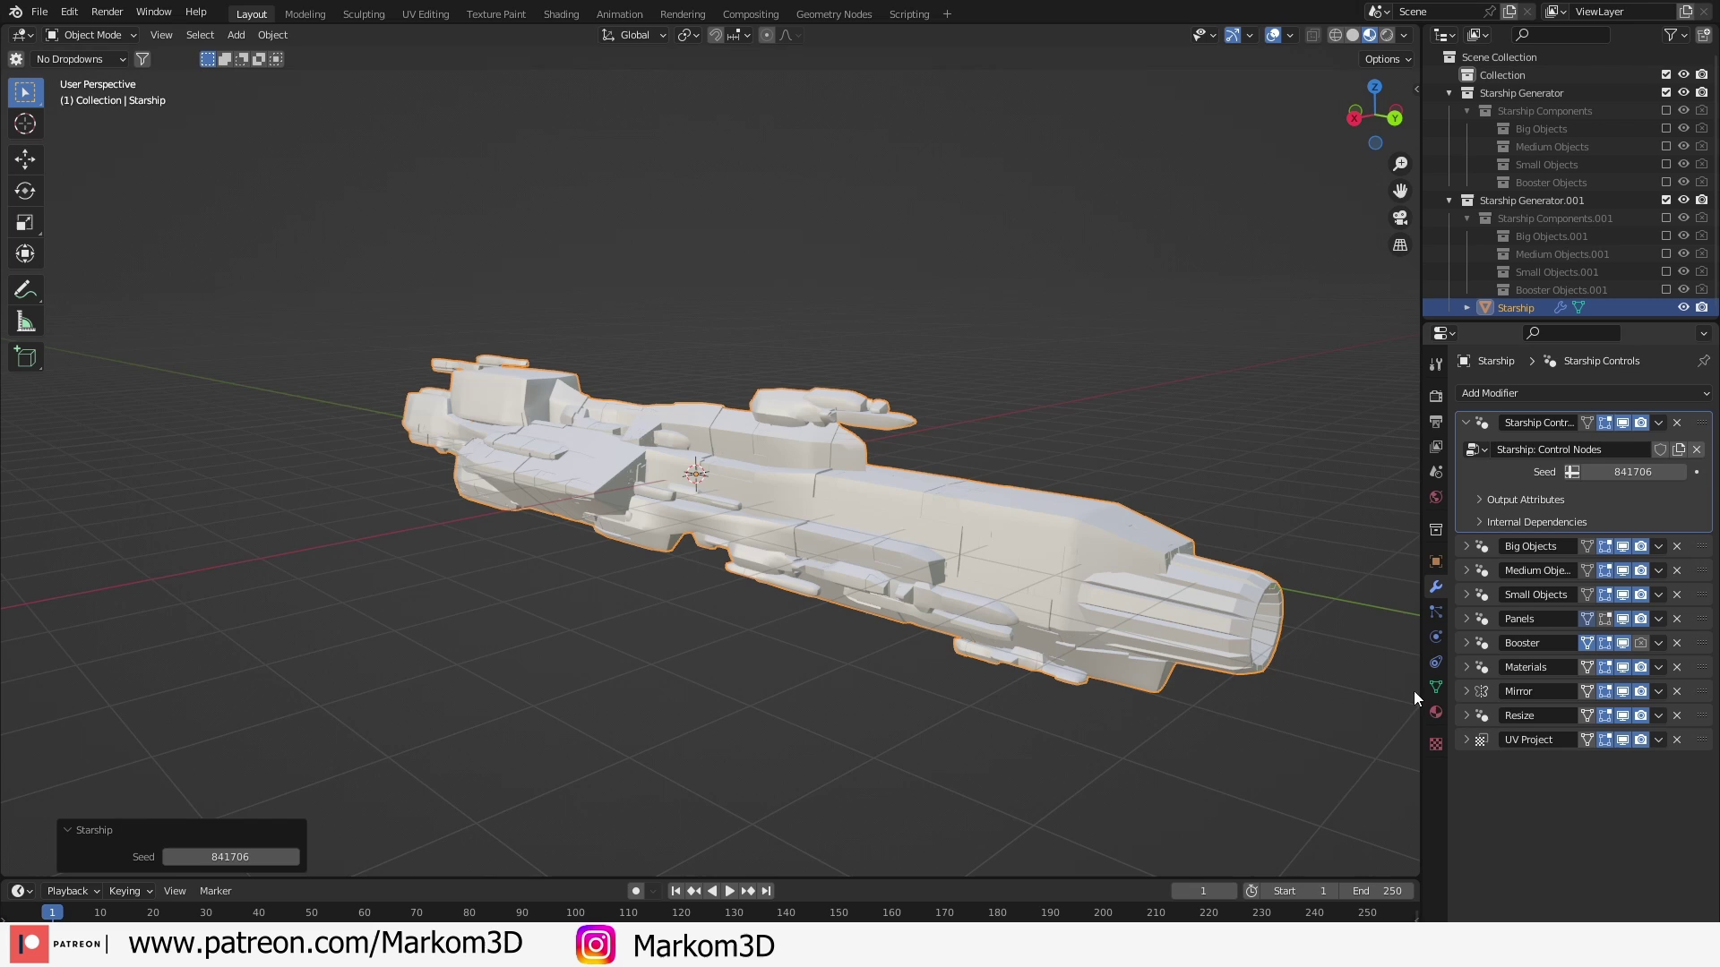
Set the Medium Objects modifier's Min Scale to 0.8
{"action": "left_click", "coordinate": [1466, 571]}
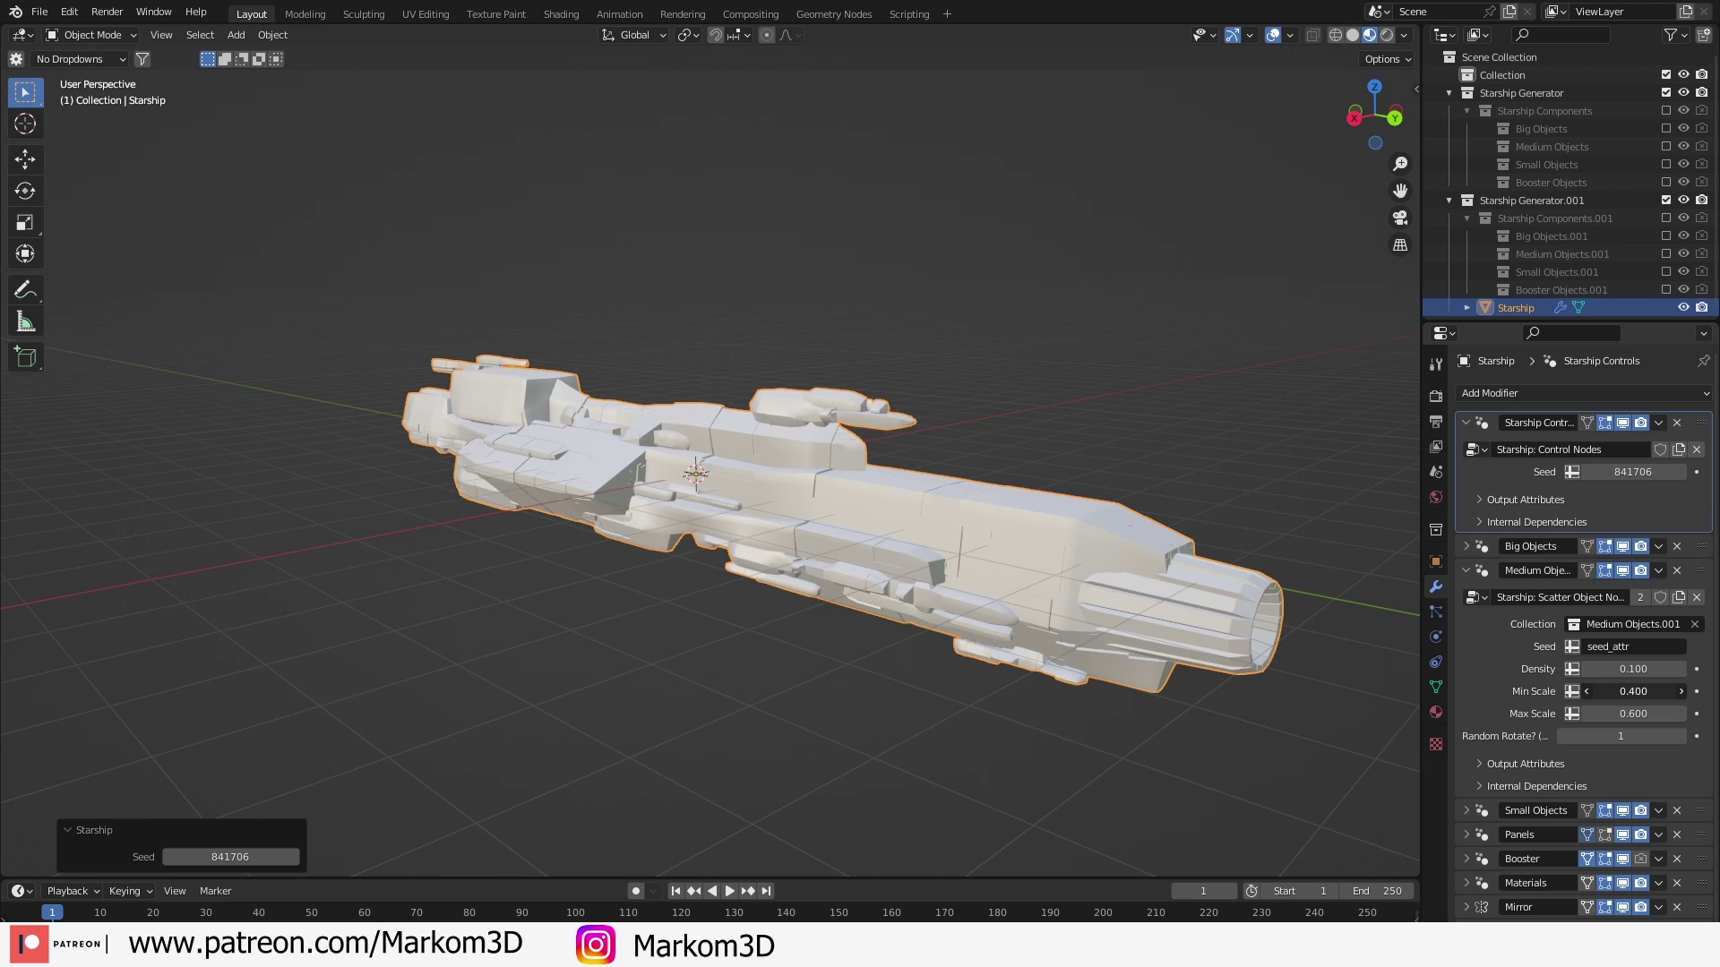
{"action": "left_click", "coordinate": [1643, 692]}
{"action": "type", "text": "0.8"}
{"action": "key", "text": "Return"}
{"action": "middle_click_drag", "start_coordinate": [1299, 701], "coordinate": [1202, 686]}
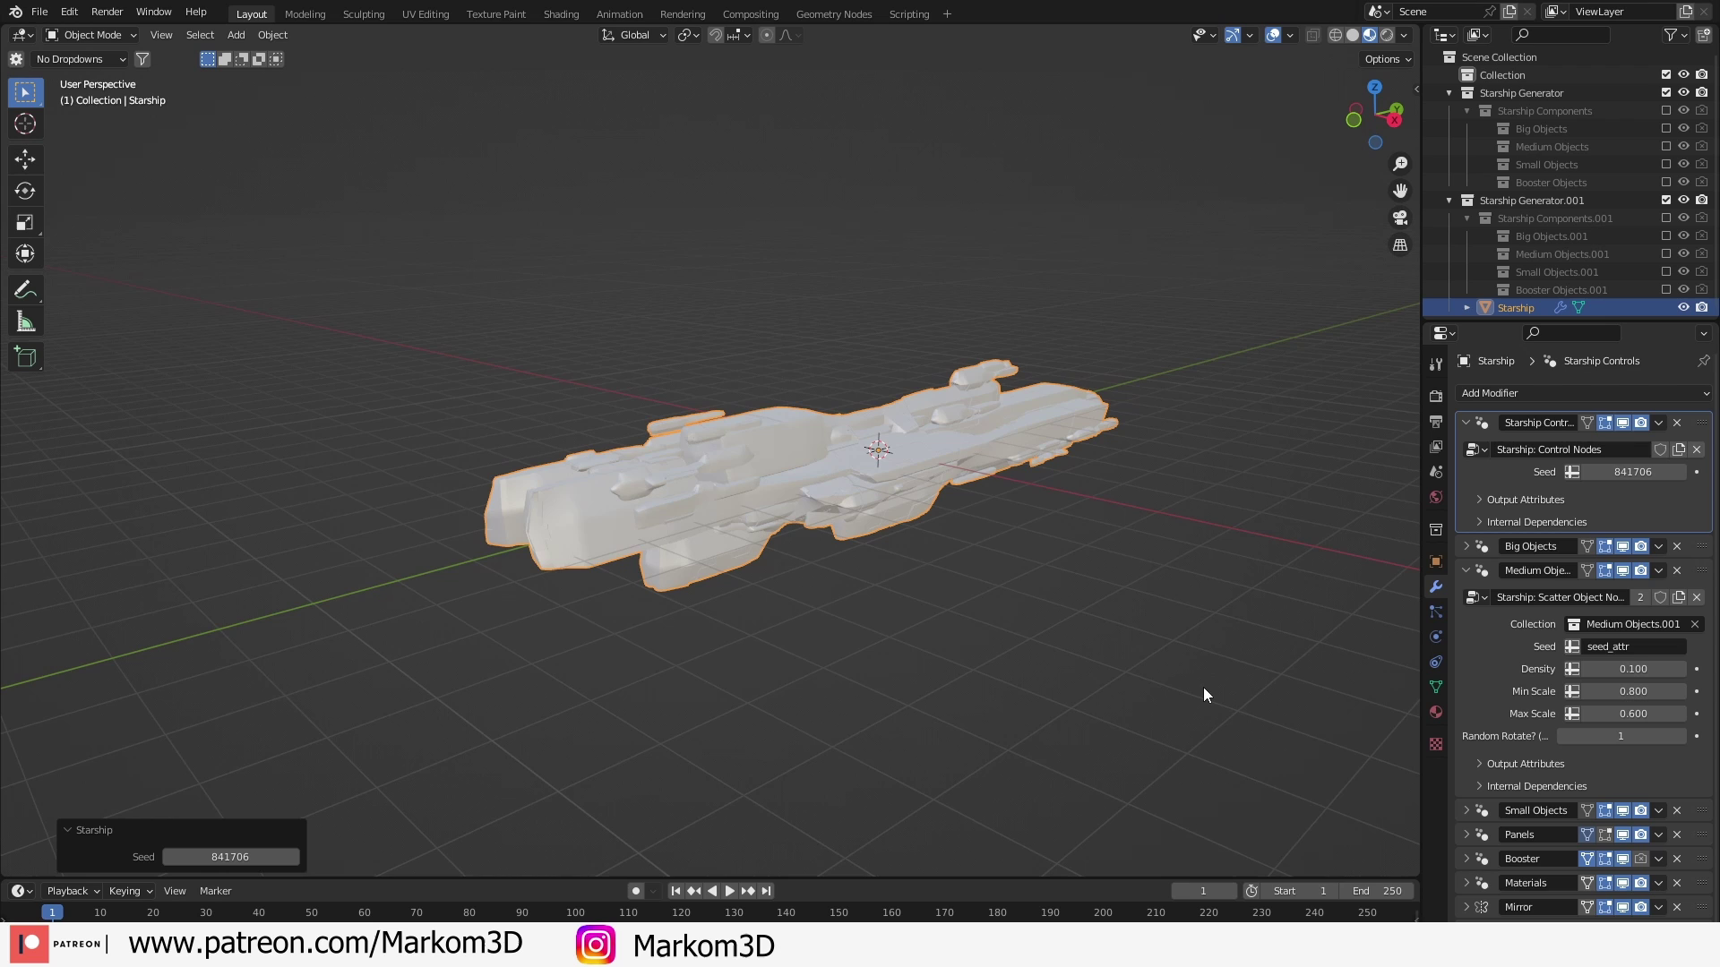
{"action": "left_click", "coordinate": [1466, 571]}
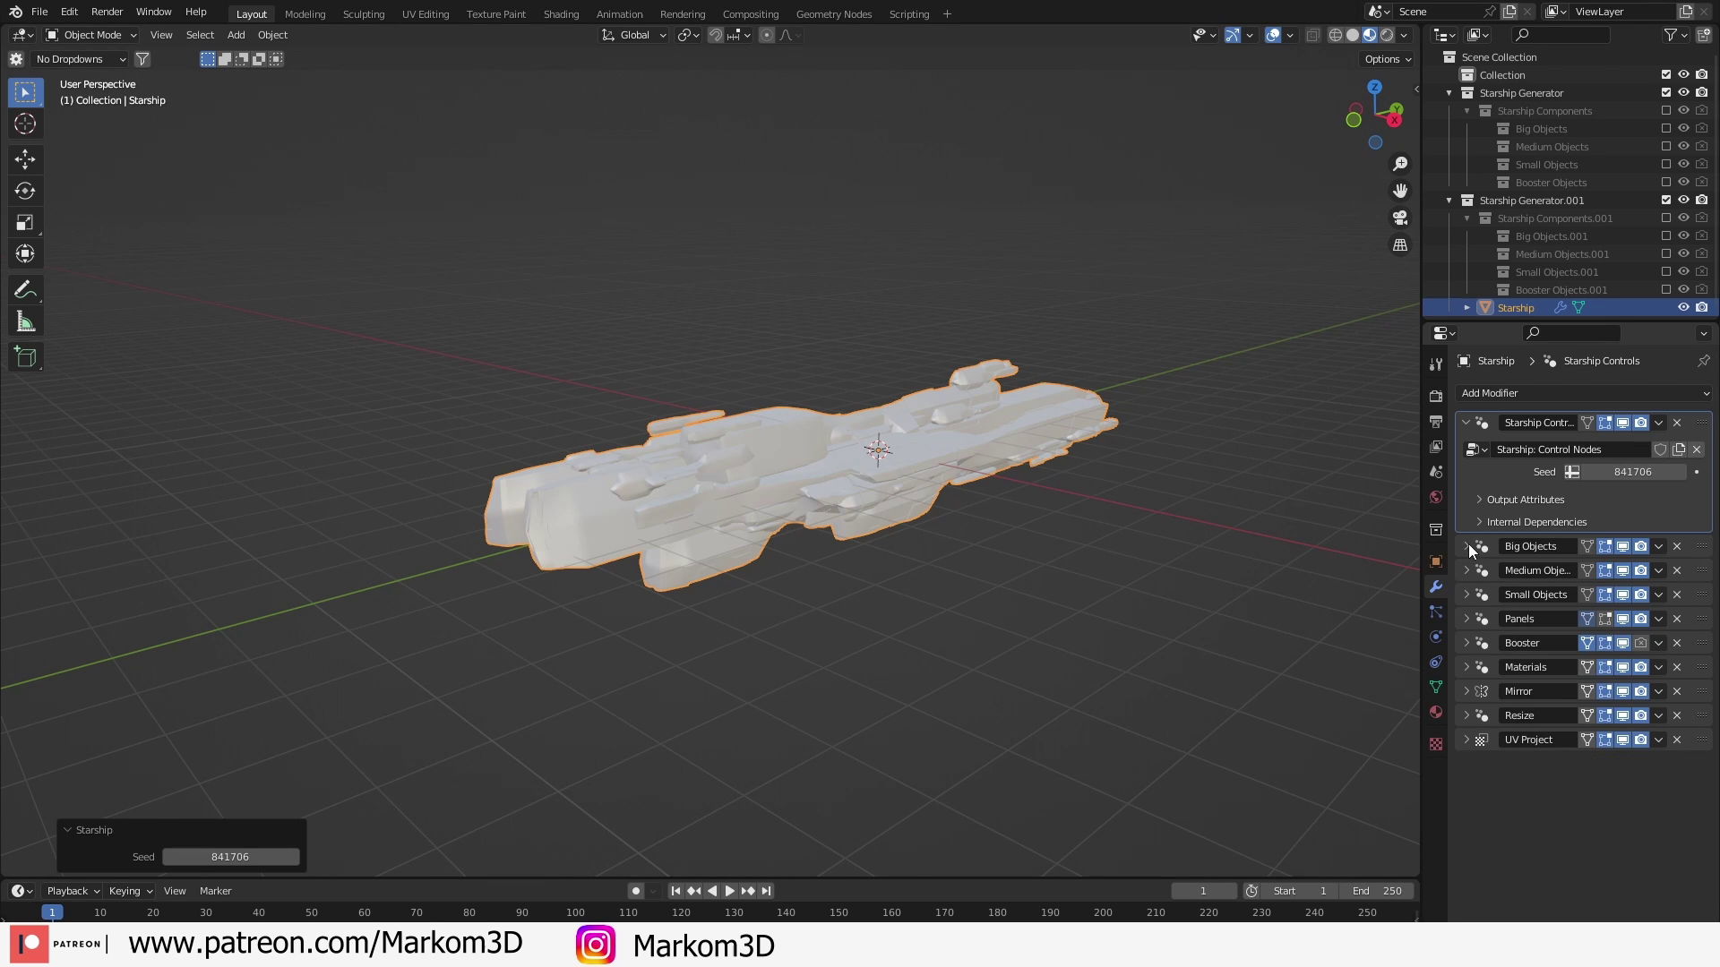
Set the Small Objects Max Scale to 0.6 and inspect the regenerated ship
{"action": "left_click", "coordinate": [1464, 594]}
{"action": "double_click", "coordinate": [1636, 738]}
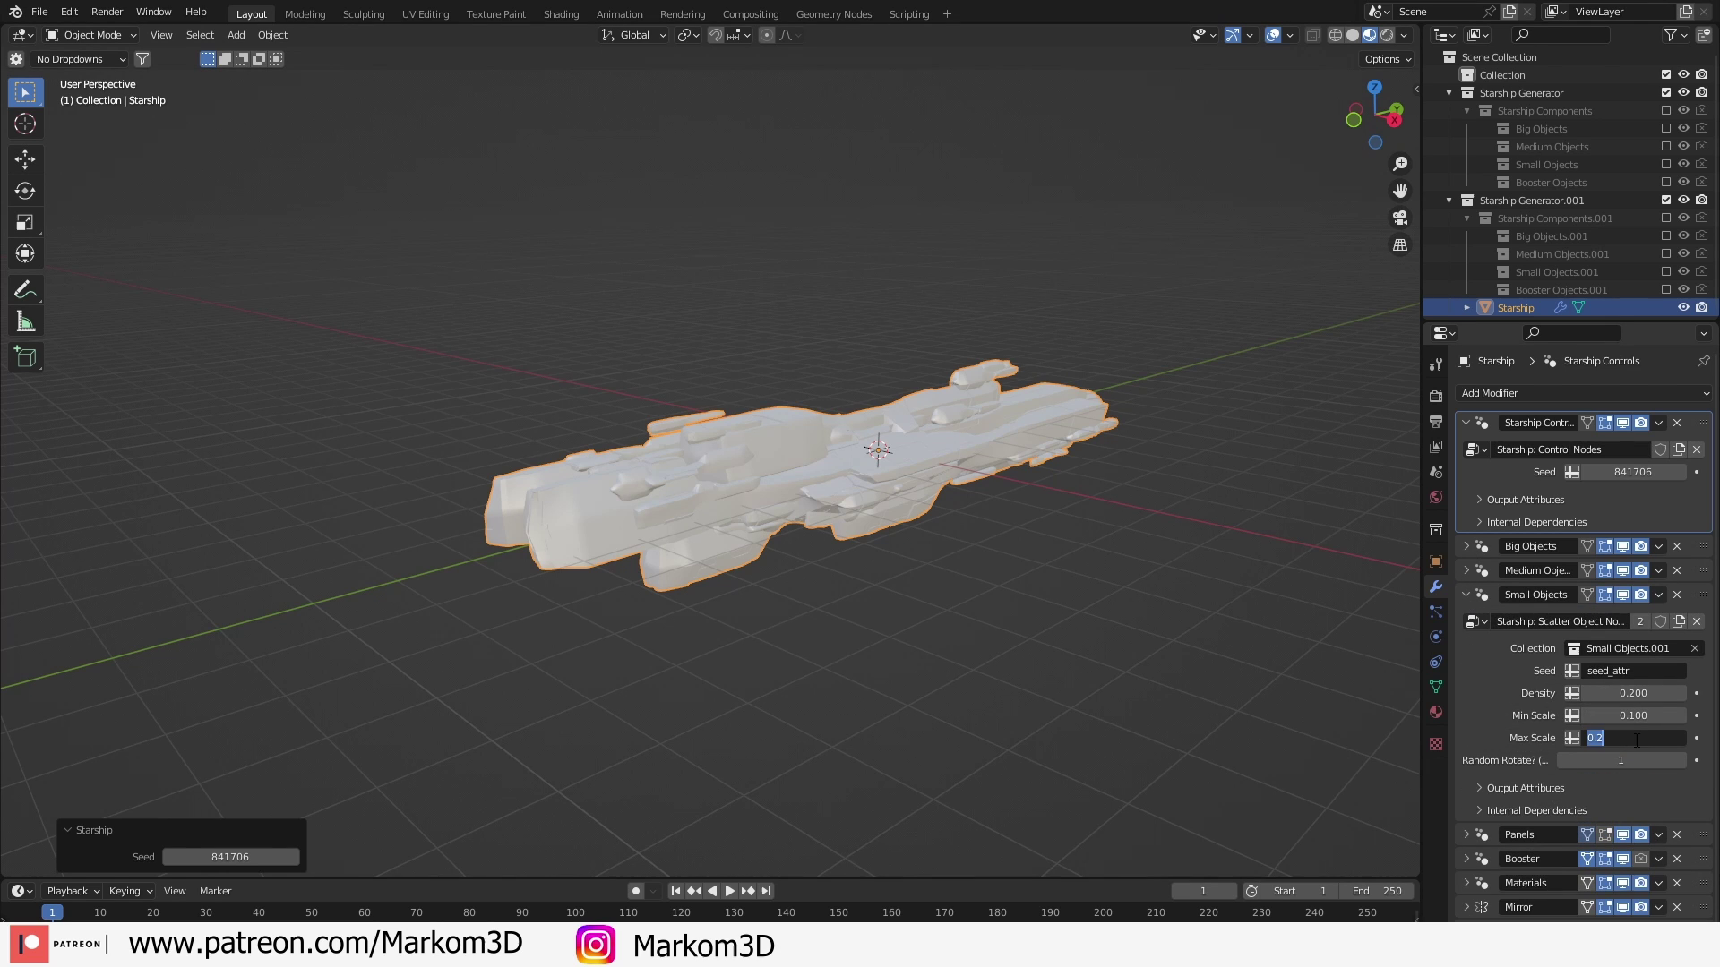
{"action": "type", "text": "0.6"}
{"action": "key", "text": "Return"}
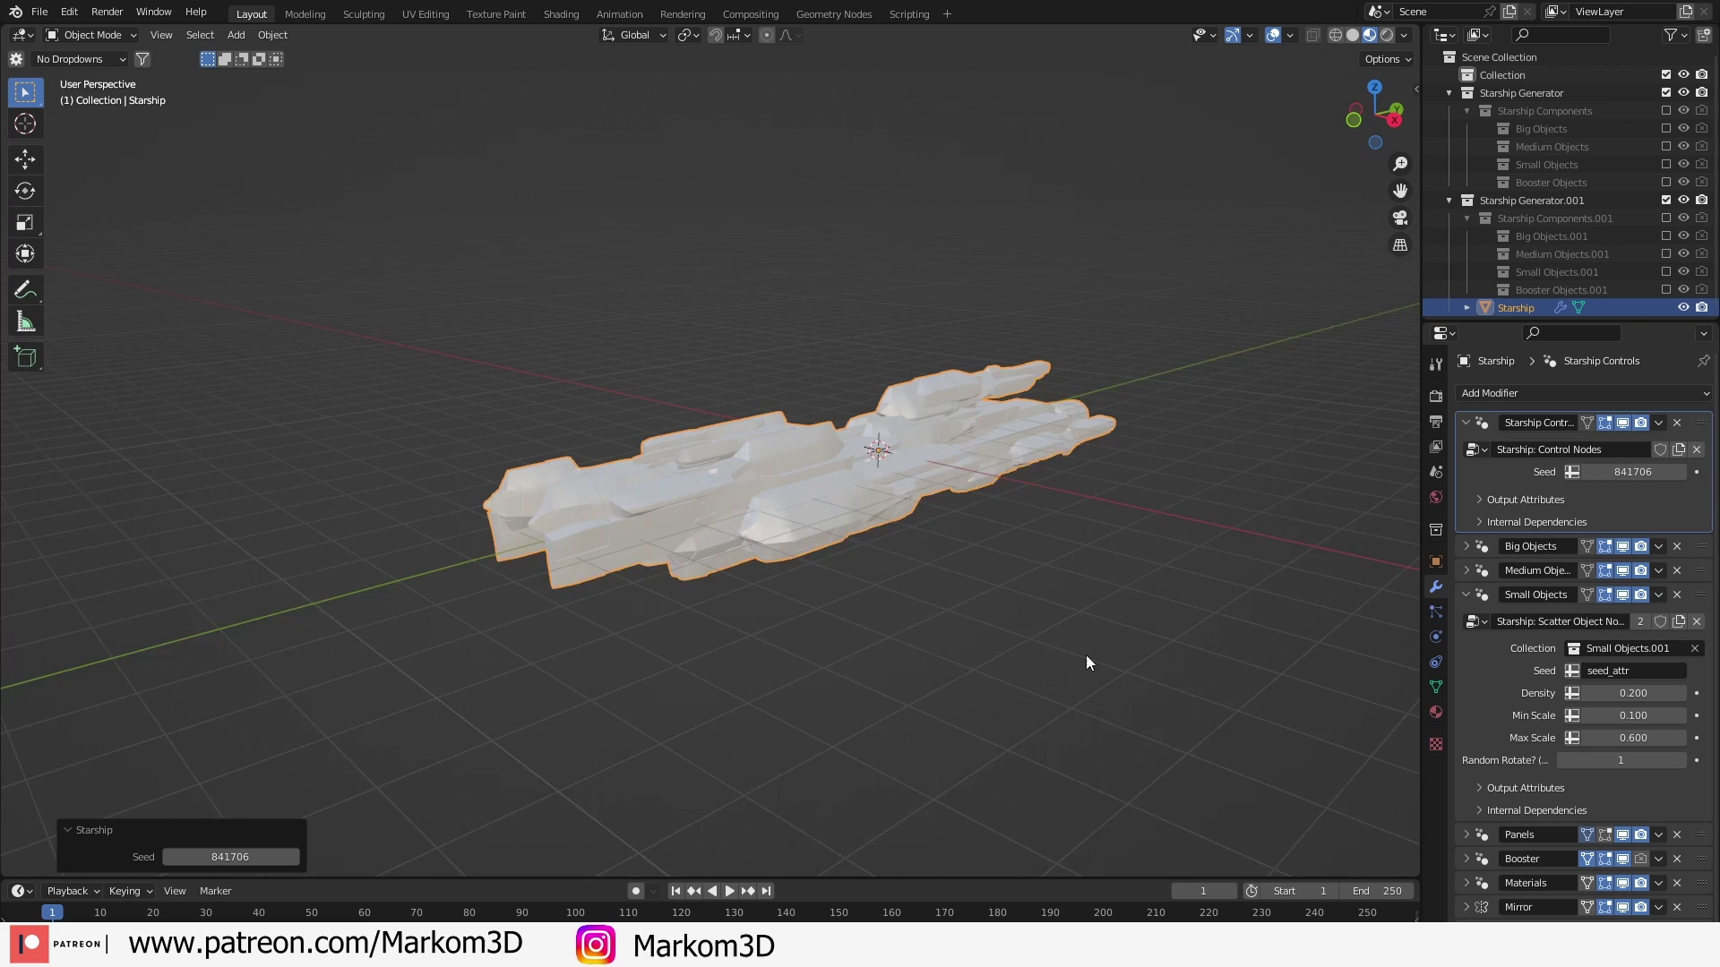
{"action": "mouse_move", "coordinate": [1086, 662]}
{"action": "middle_mouse_down"}
{"action": "mouse_move", "coordinate": [1167, 648]}
{"action": "mouse_move", "coordinate": [861, 633]}
{"action": "mouse_move", "coordinate": [1100, 650]}
{"action": "middle_mouse_up"}
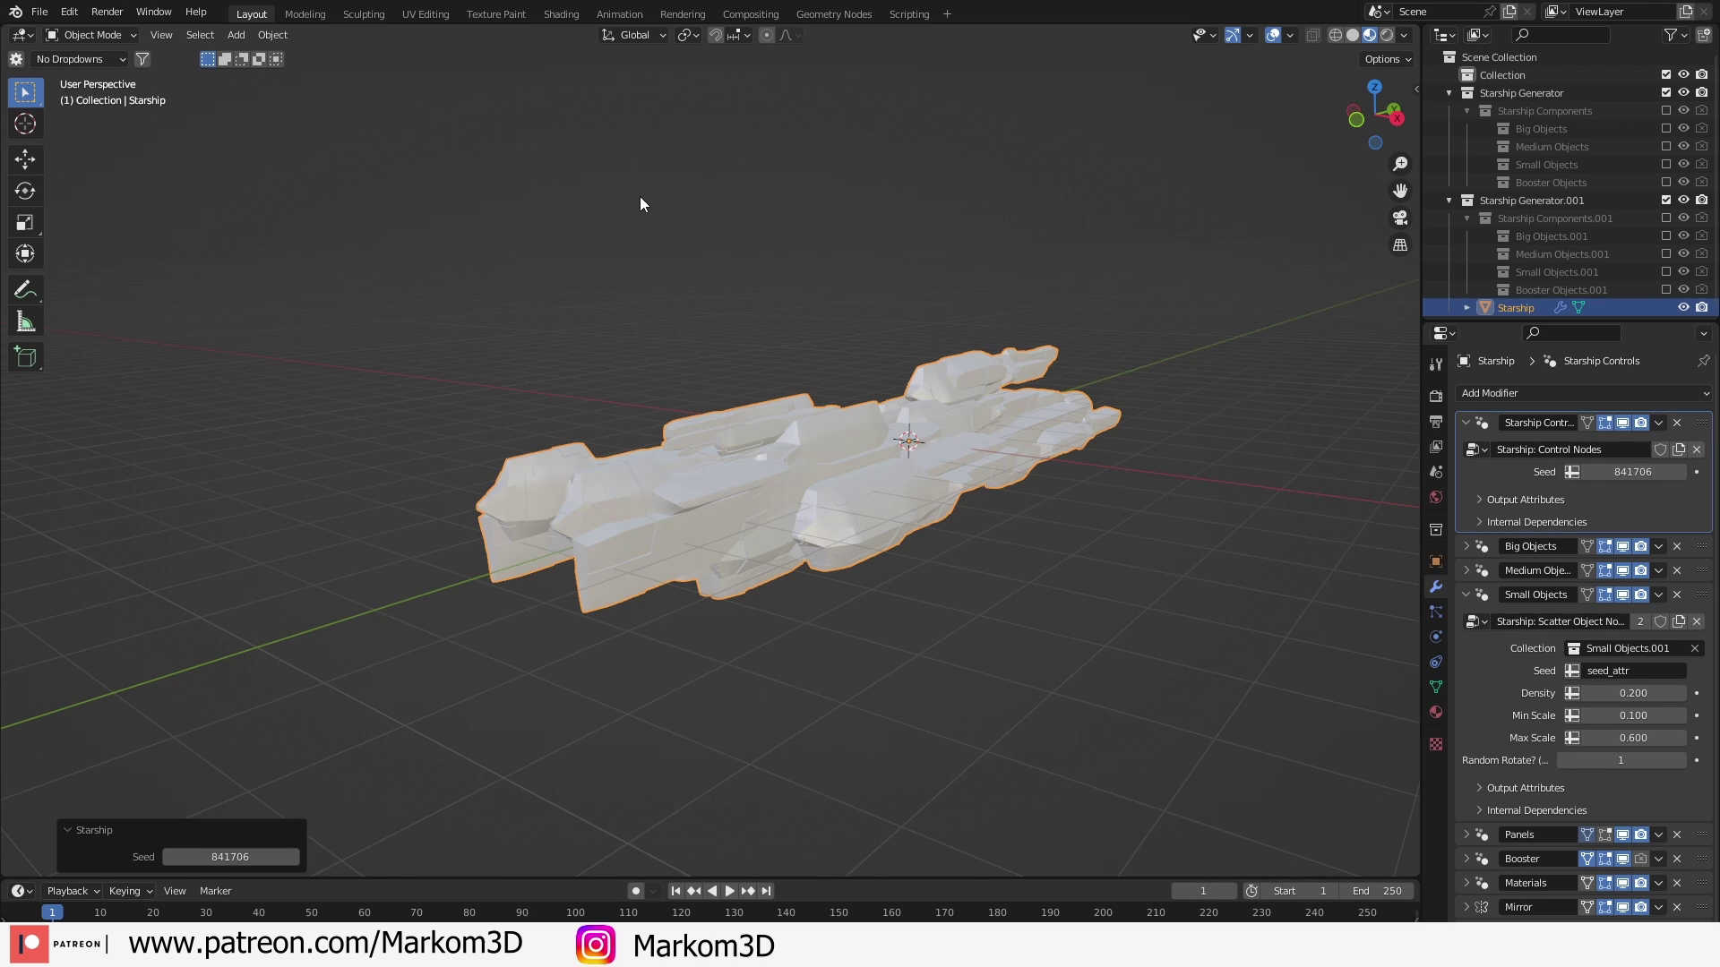
Switch to the Shading workspace and set Cycles, GPU Compute and 32 viewport samples
{"action": "left_click", "coordinate": [560, 15]}
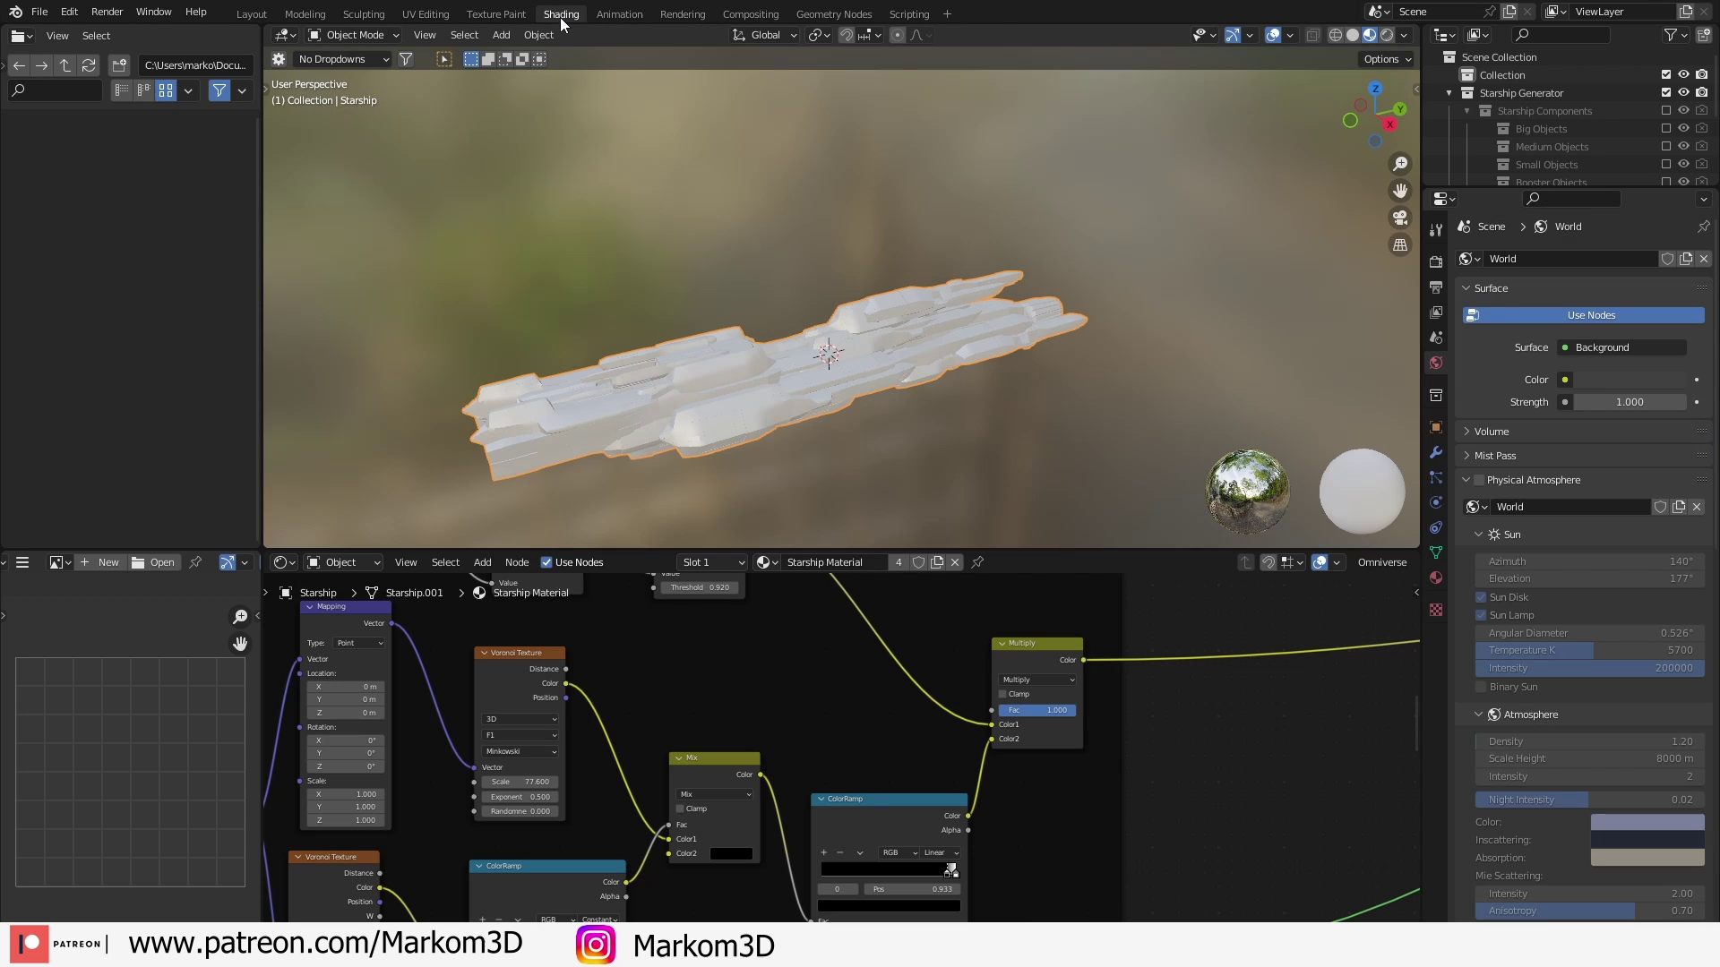
{"action": "key", "text": "Home"}
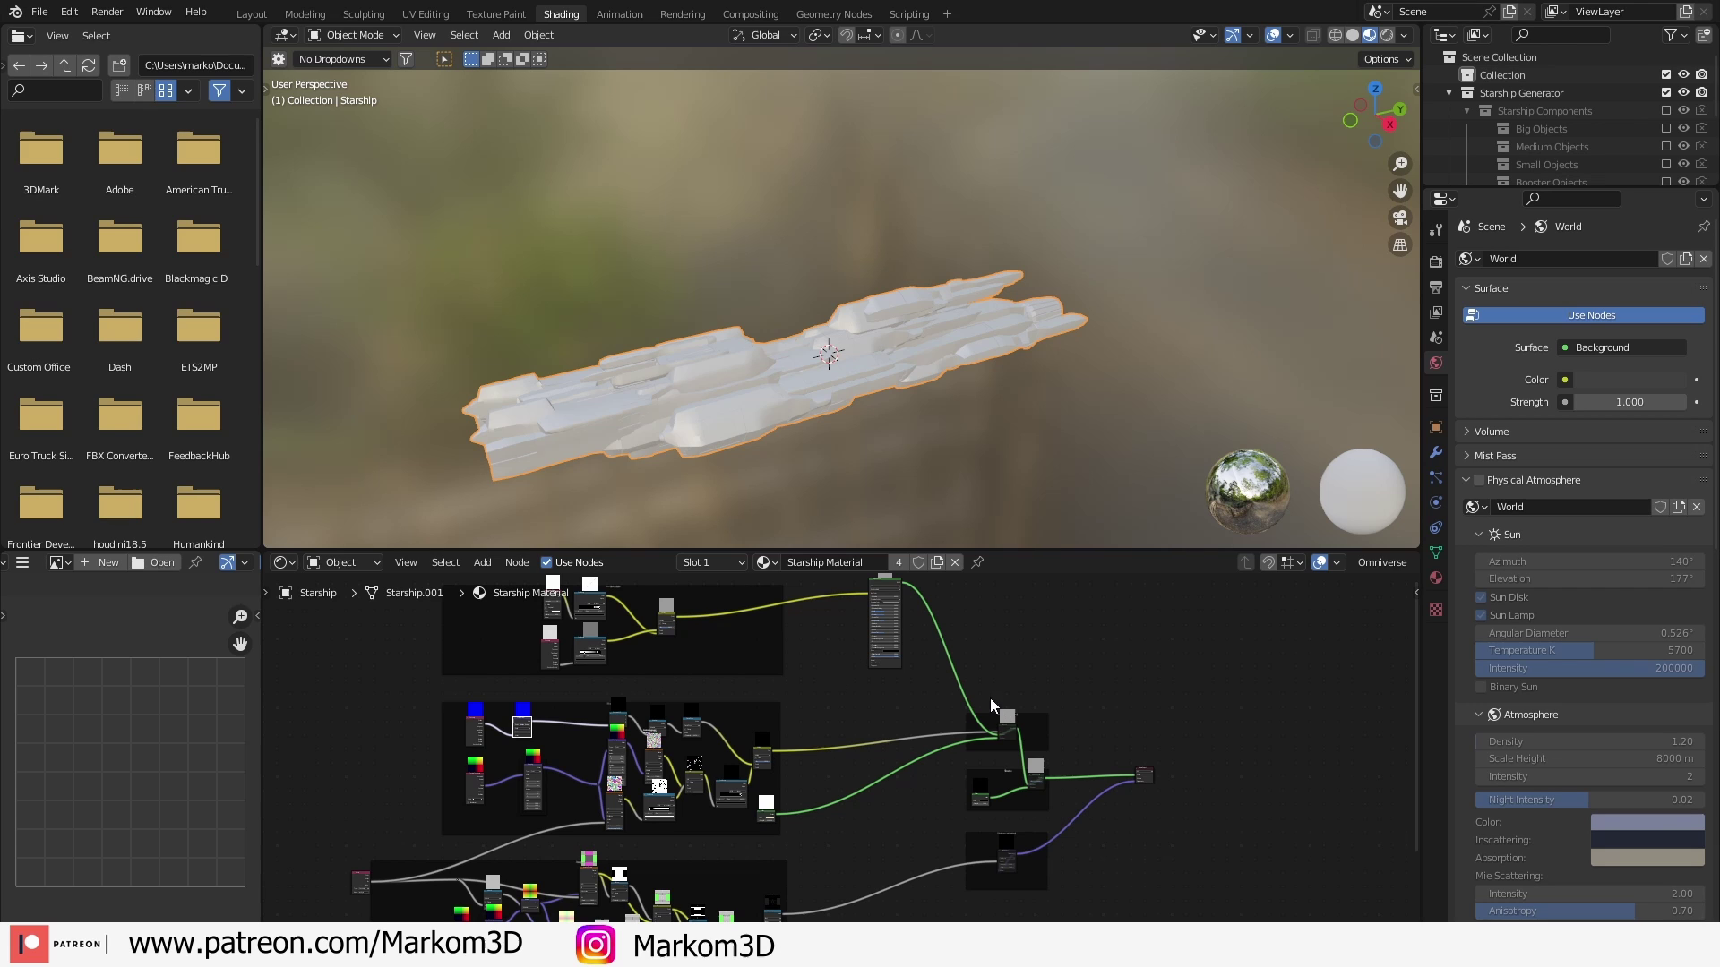
{"action": "left_click", "coordinate": [1436, 261]}
{"action": "left_click", "coordinate": [1612, 260]}
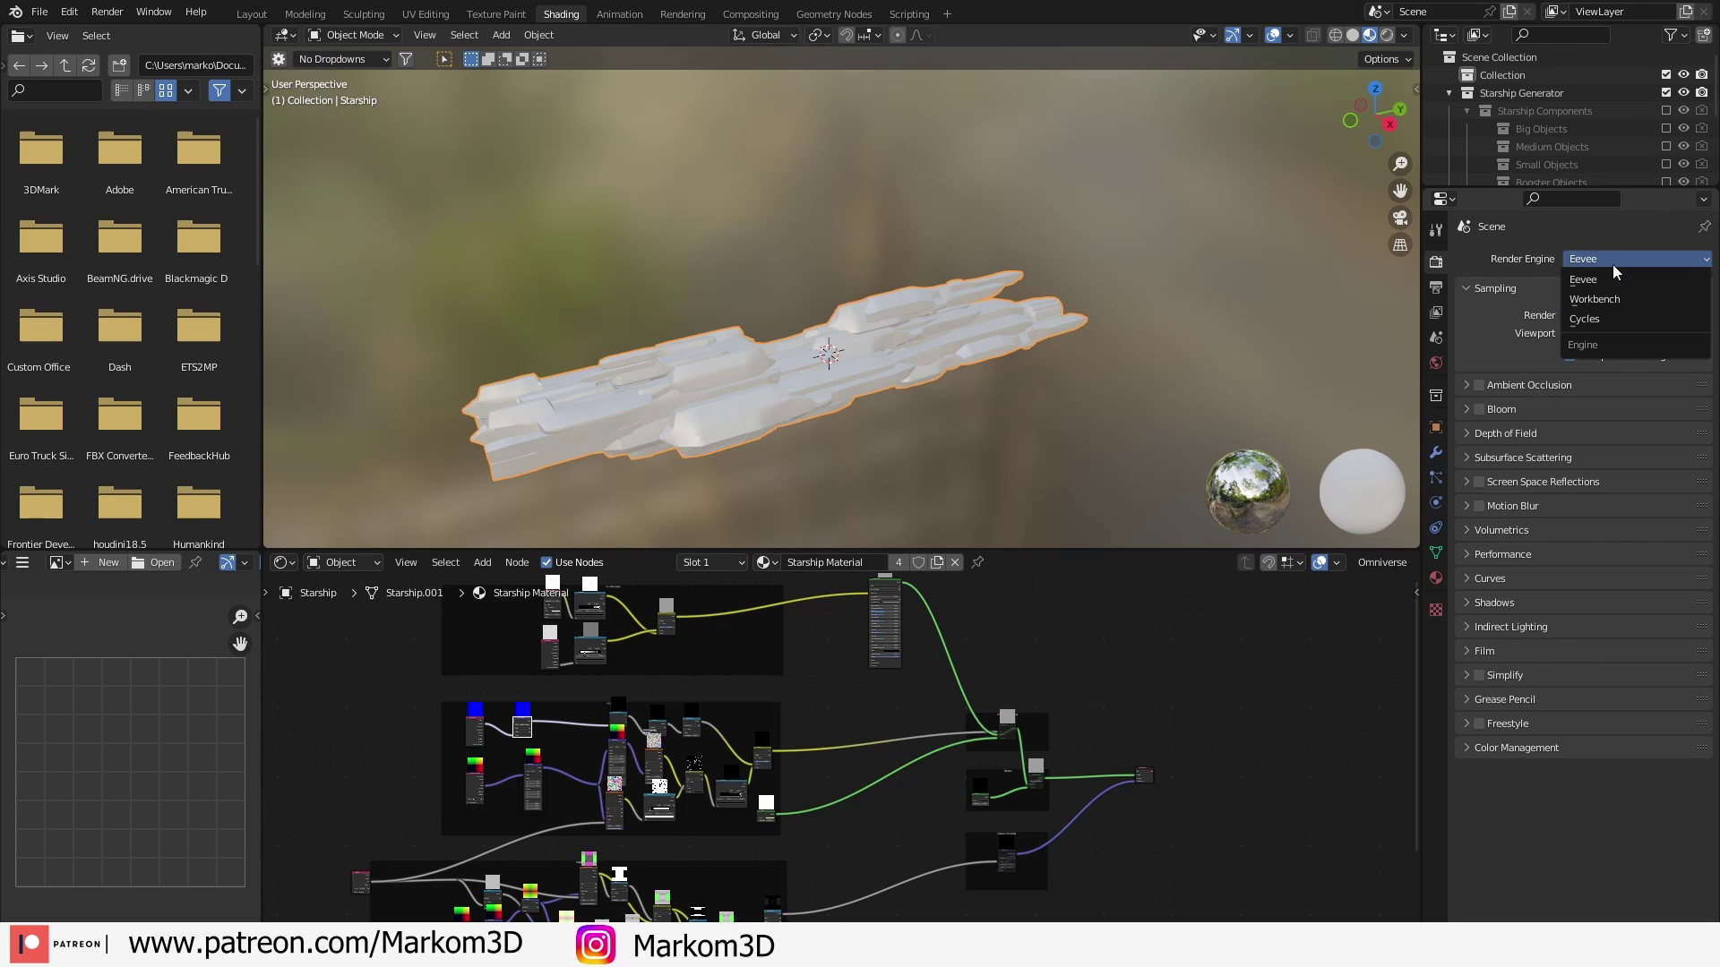
{"action": "left_click", "coordinate": [1595, 328]}
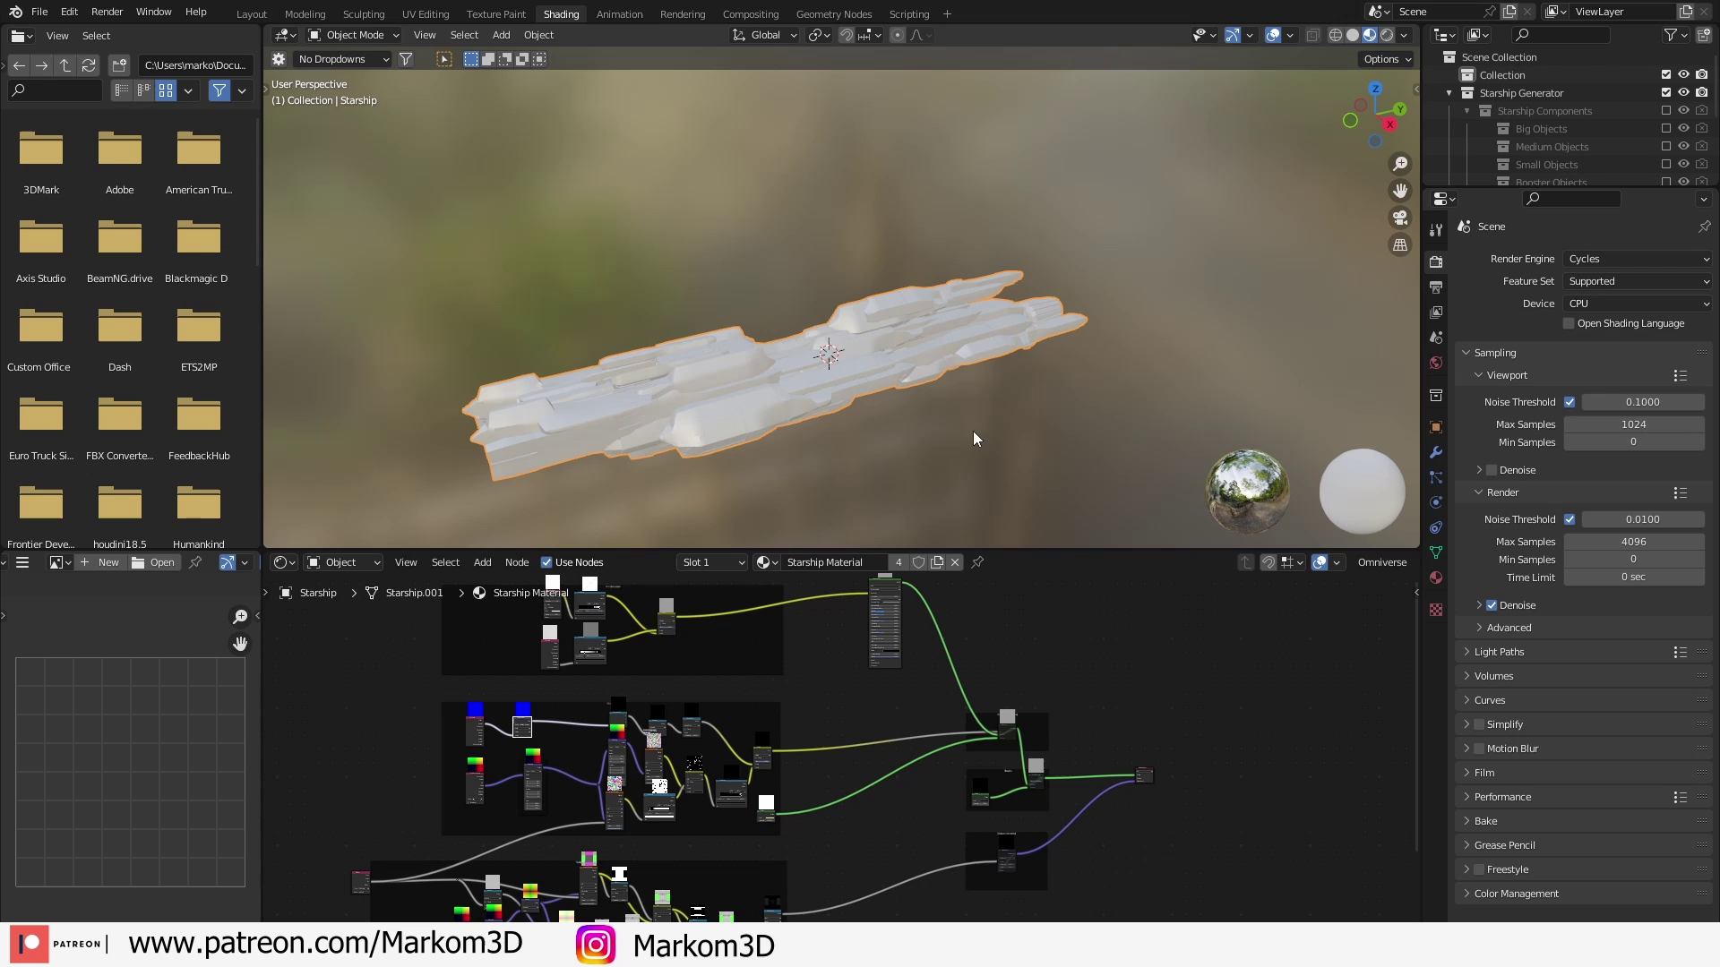
{"action": "left_click", "coordinate": [1663, 305]}
{"action": "left_click", "coordinate": [1639, 349]}
{"action": "left_click", "coordinate": [1638, 404]}
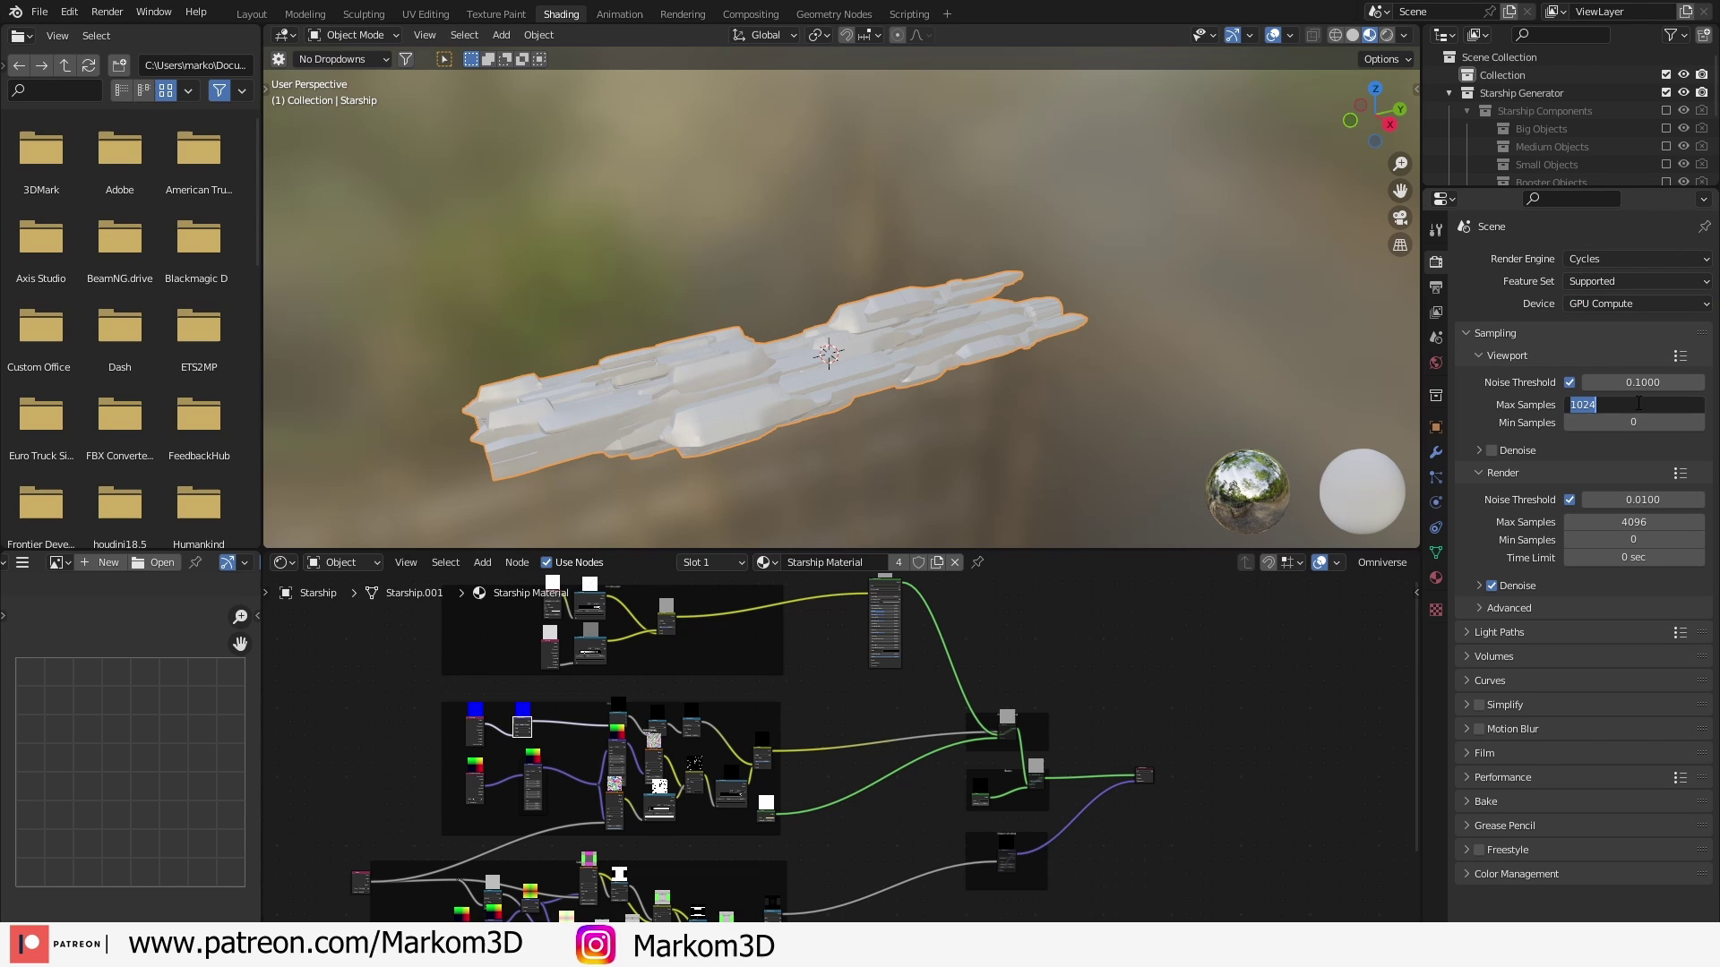
{"action": "type", "text": "32"}
{"action": "key", "text": "Tab"}
{"action": "key", "text": "Tab"}
{"action": "key", "text": "Tab"}
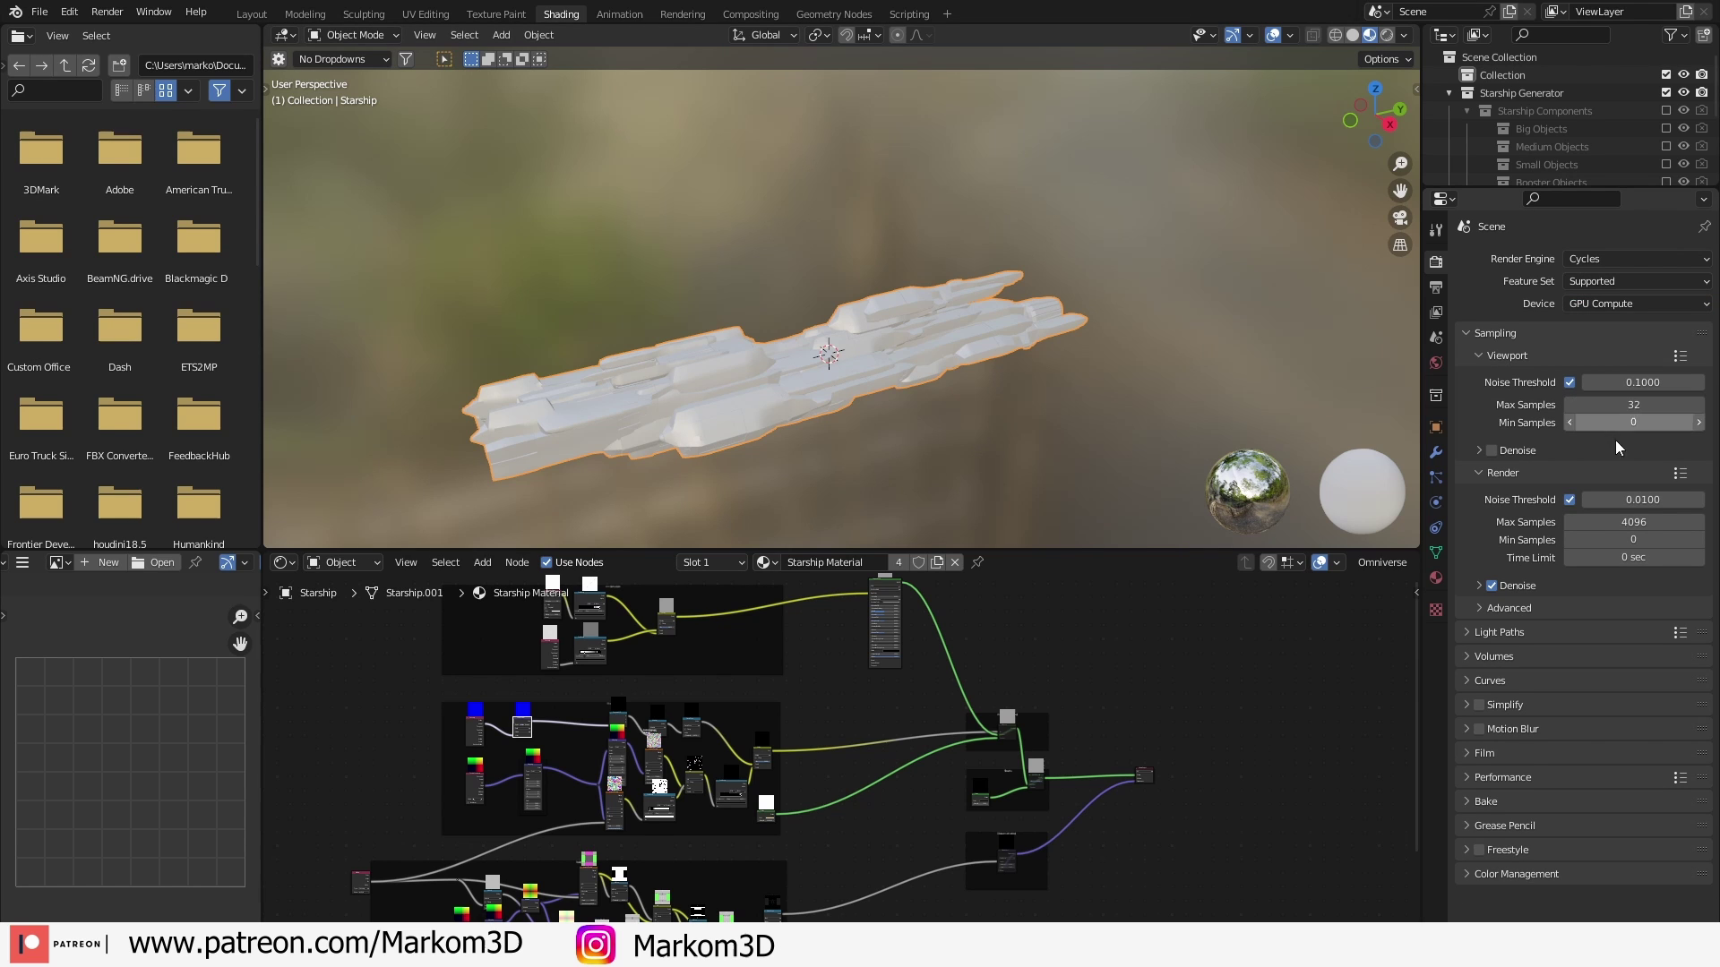
Set render samples to 128 and preview the framed ship in Rendered shading
{"action": "type", "text": "128"}
{"action": "key", "text": "Return"}
{"action": "left_click", "coordinate": [1386, 35]}
{"action": "scroll", "coordinate": [948, 367], "scroll_direction": "up", "scroll_amount": 5}
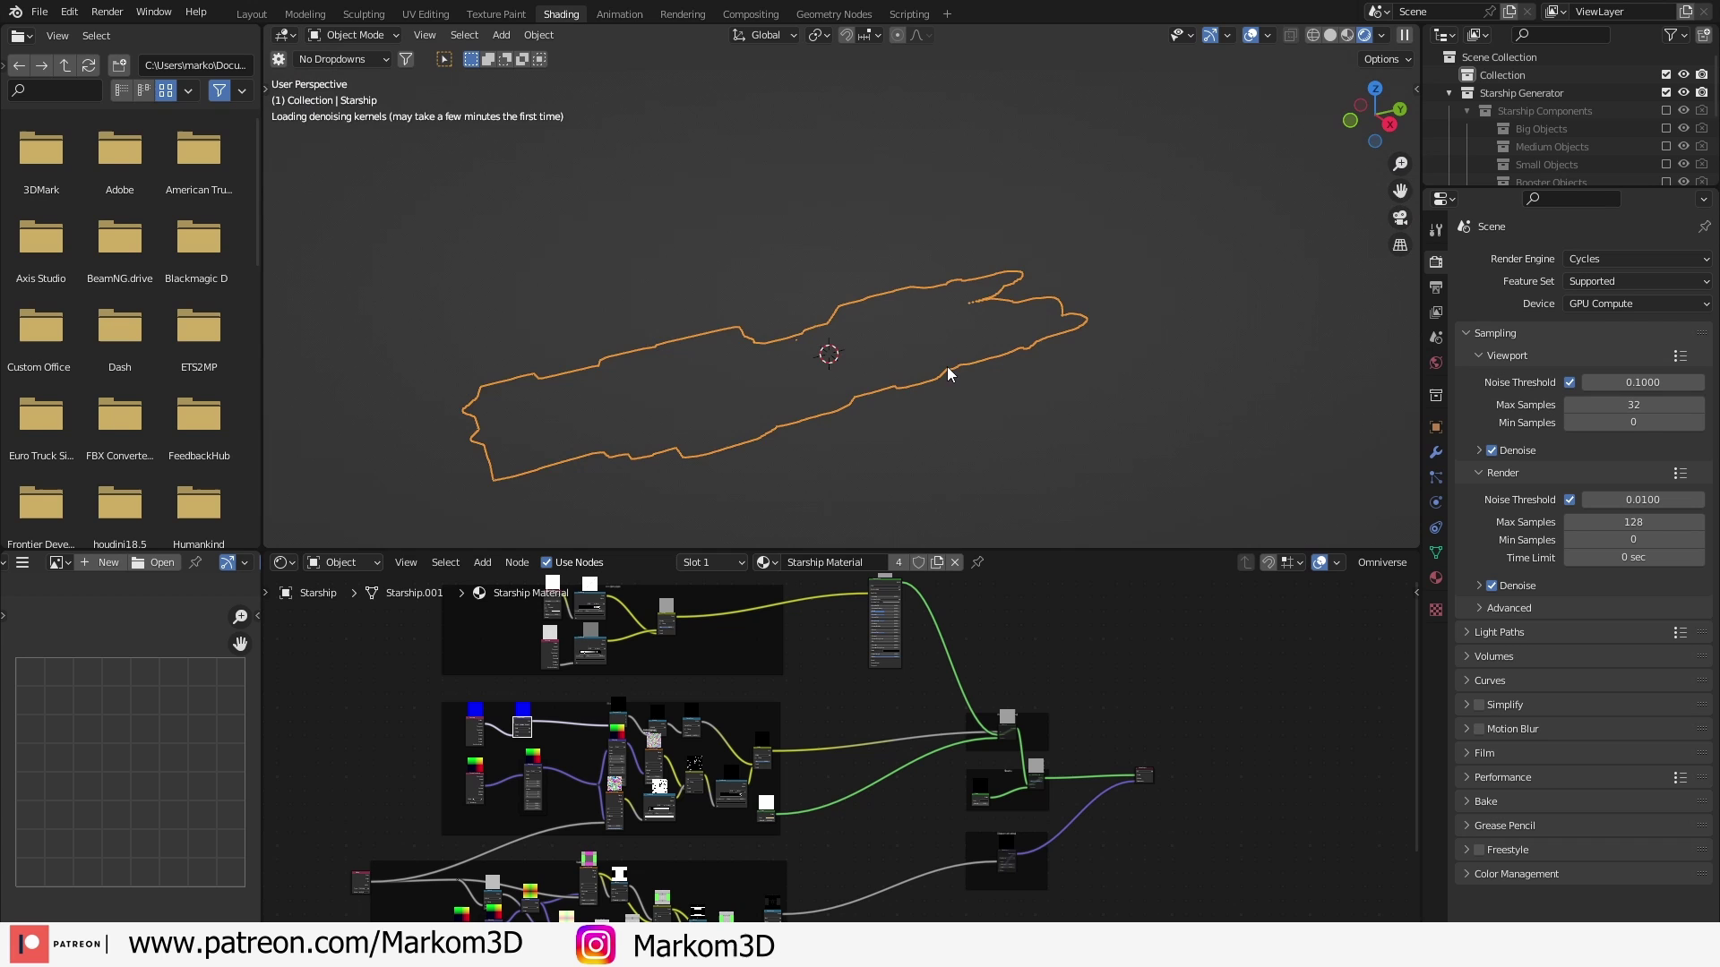
{"action": "middle_click_drag", "start_coordinate": [920, 422], "coordinate": [1029, 280], "text": "shift"}
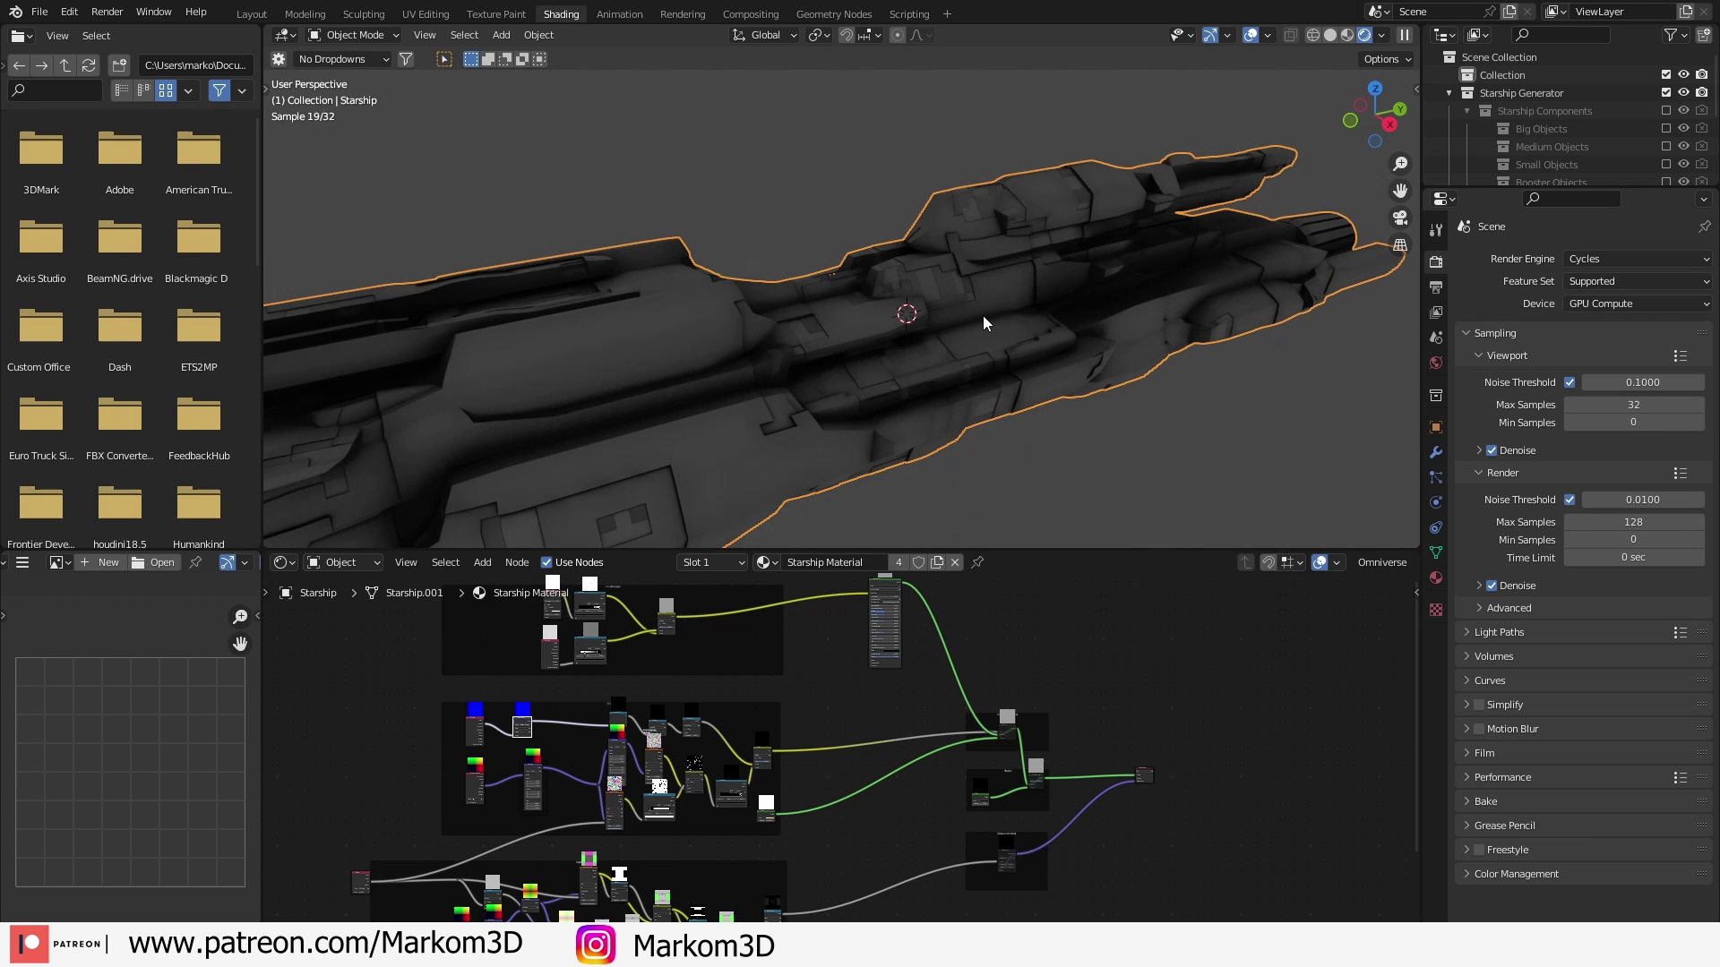
{"action": "scroll", "coordinate": [1018, 307], "scroll_direction": "up", "scroll_amount": 2}
{"action": "middle_click_drag", "start_coordinate": [879, 345], "coordinate": [1064, 270], "text": "shift"}
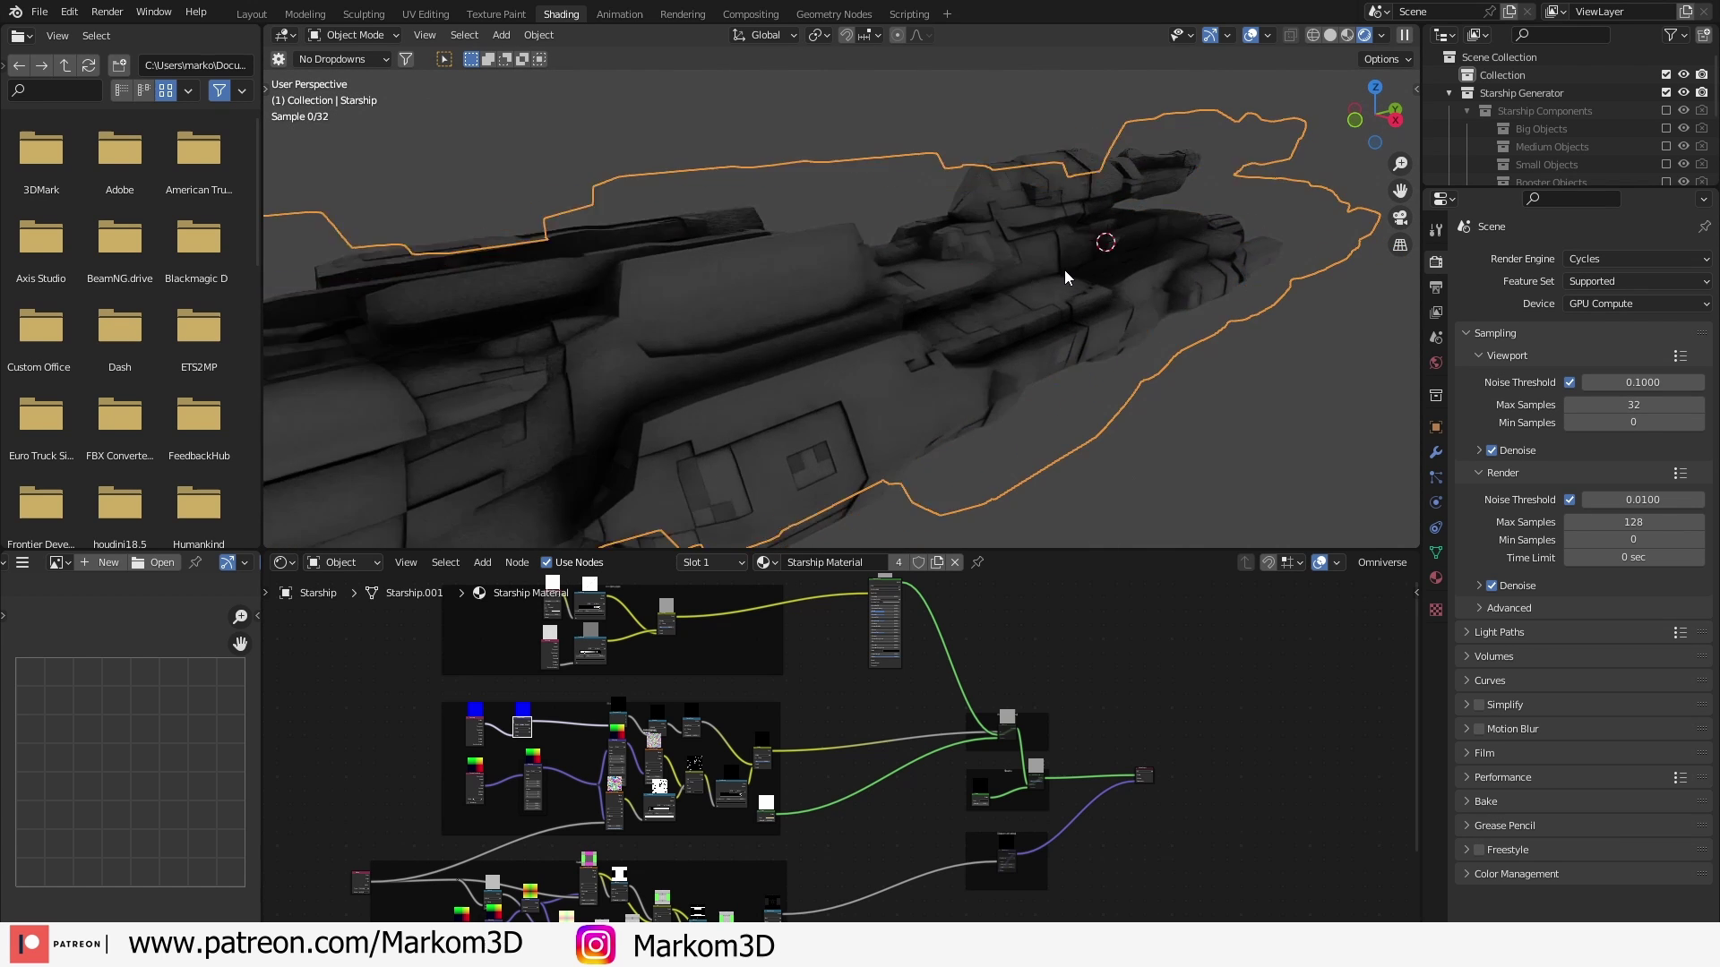
{"action": "scroll", "coordinate": [1064, 271], "scroll_direction": "up", "scroll_amount": 2}
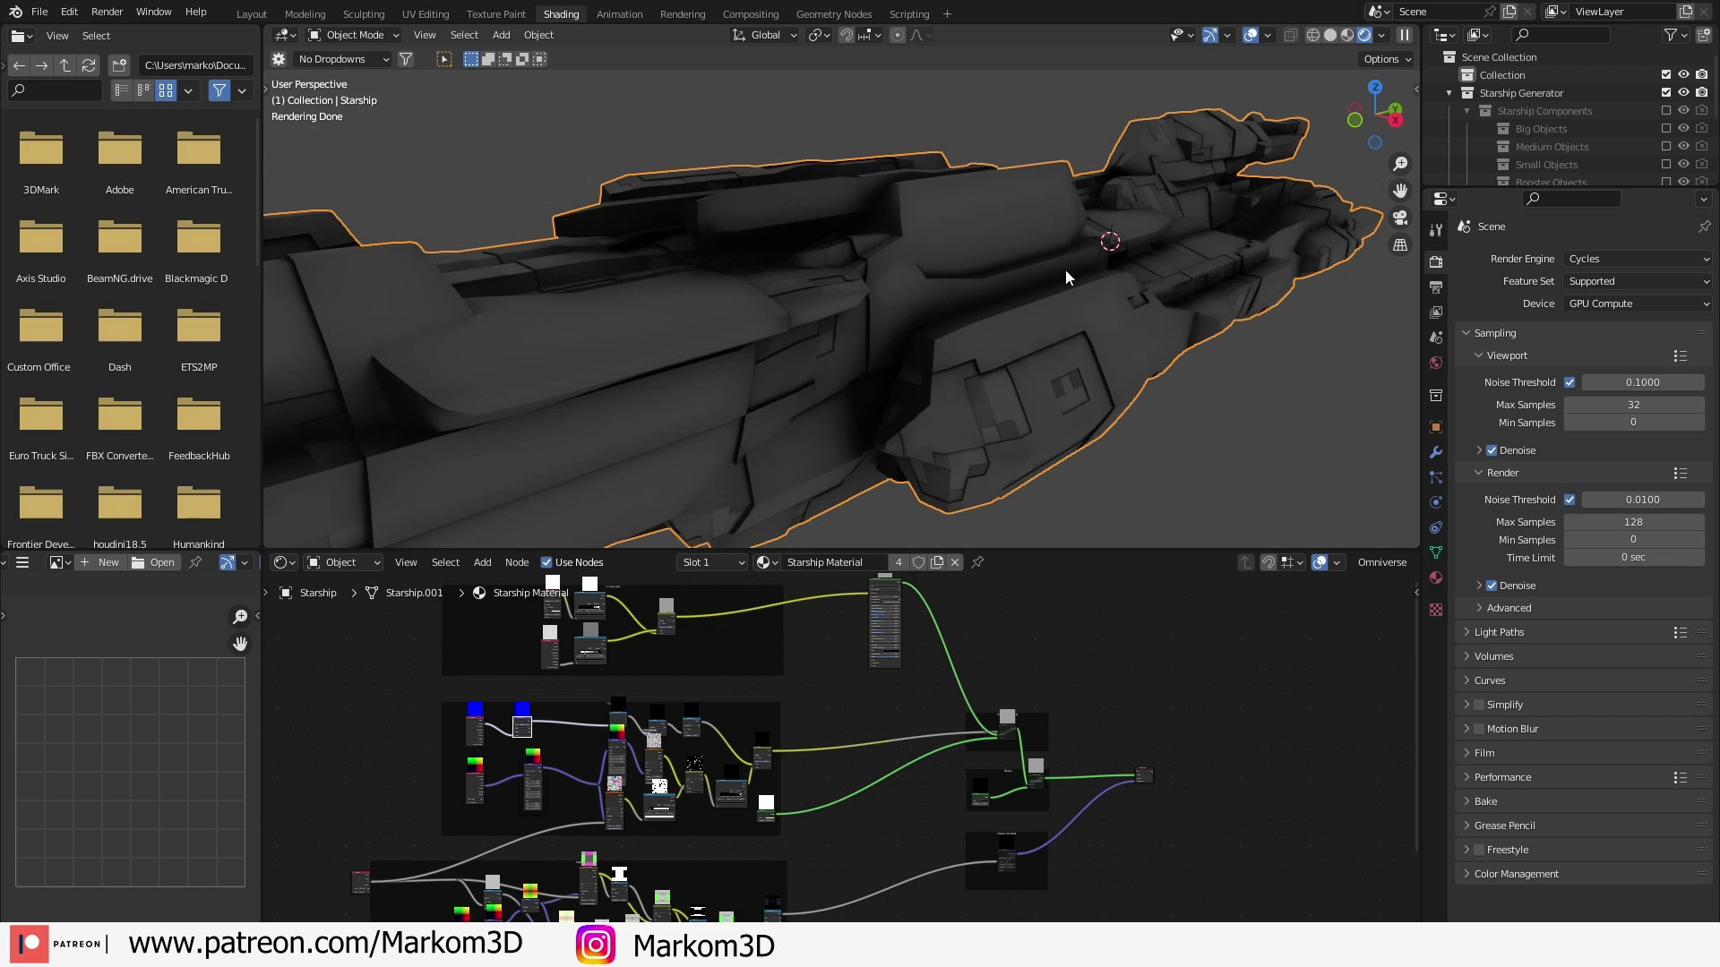
{"action": "scroll", "coordinate": [959, 704], "scroll_direction": "up", "scroll_amount": 3}
{"action": "scroll", "coordinate": [958, 750], "scroll_direction": "up", "scroll_amount": 4}
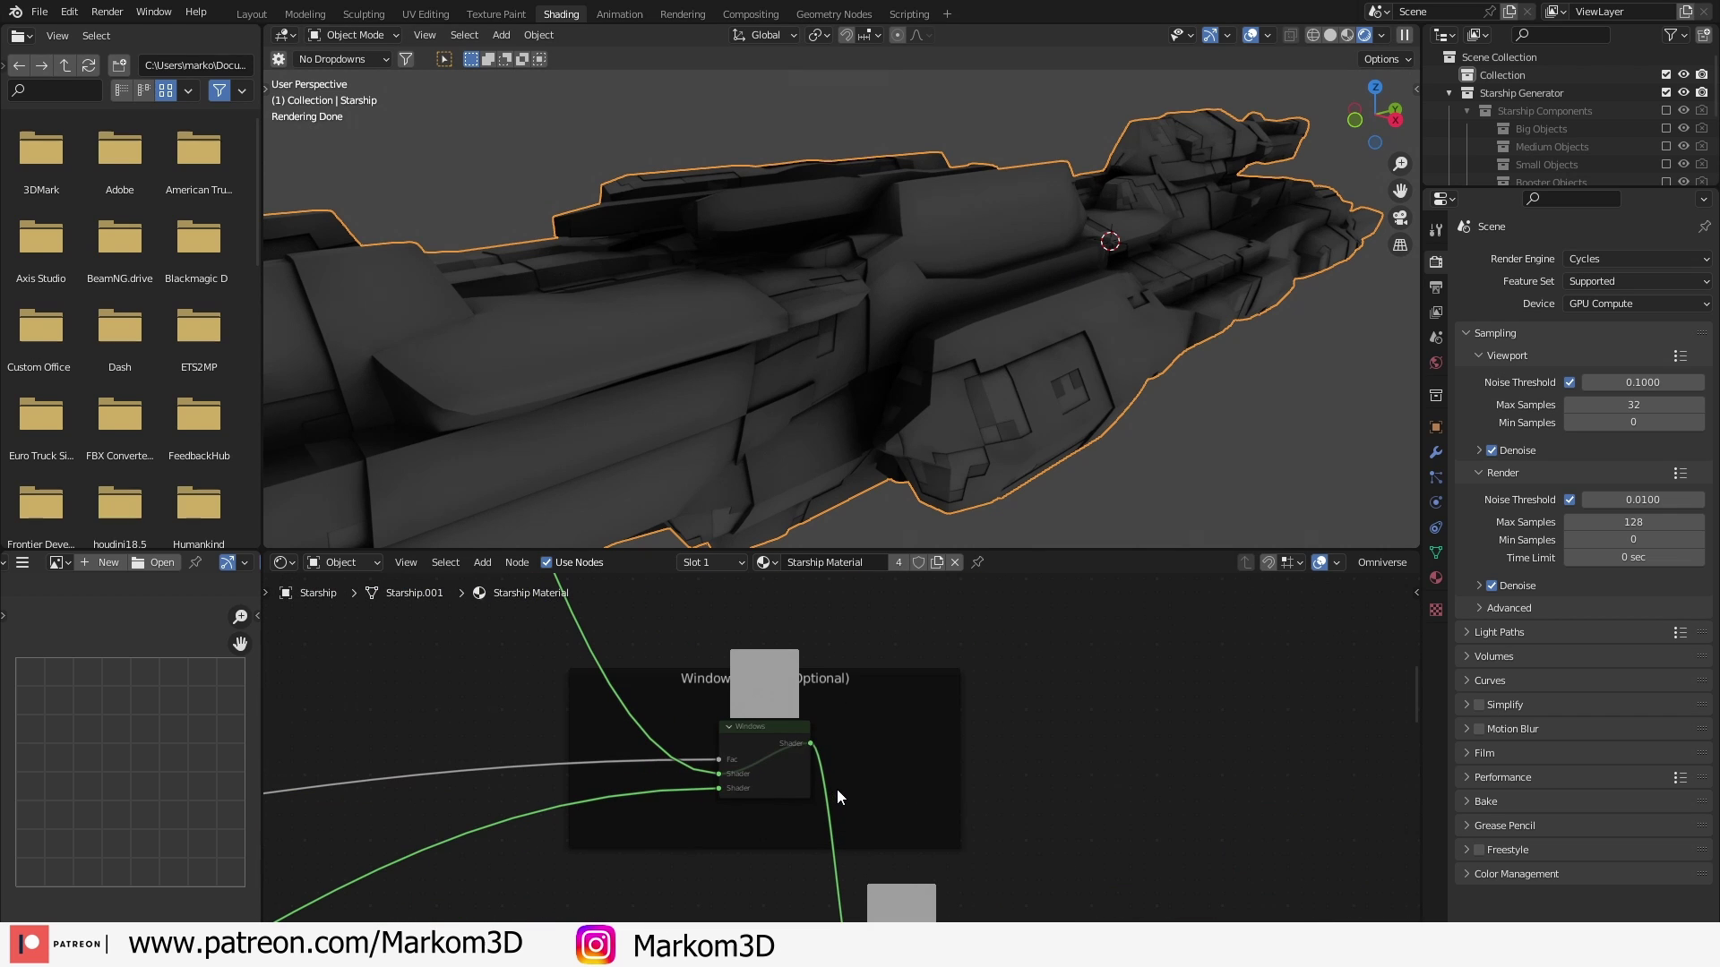
Unmute and then re-mute the Windows node to compare the window lights
{"action": "left_click", "coordinate": [772, 732]}
{"action": "key", "text": "m"}
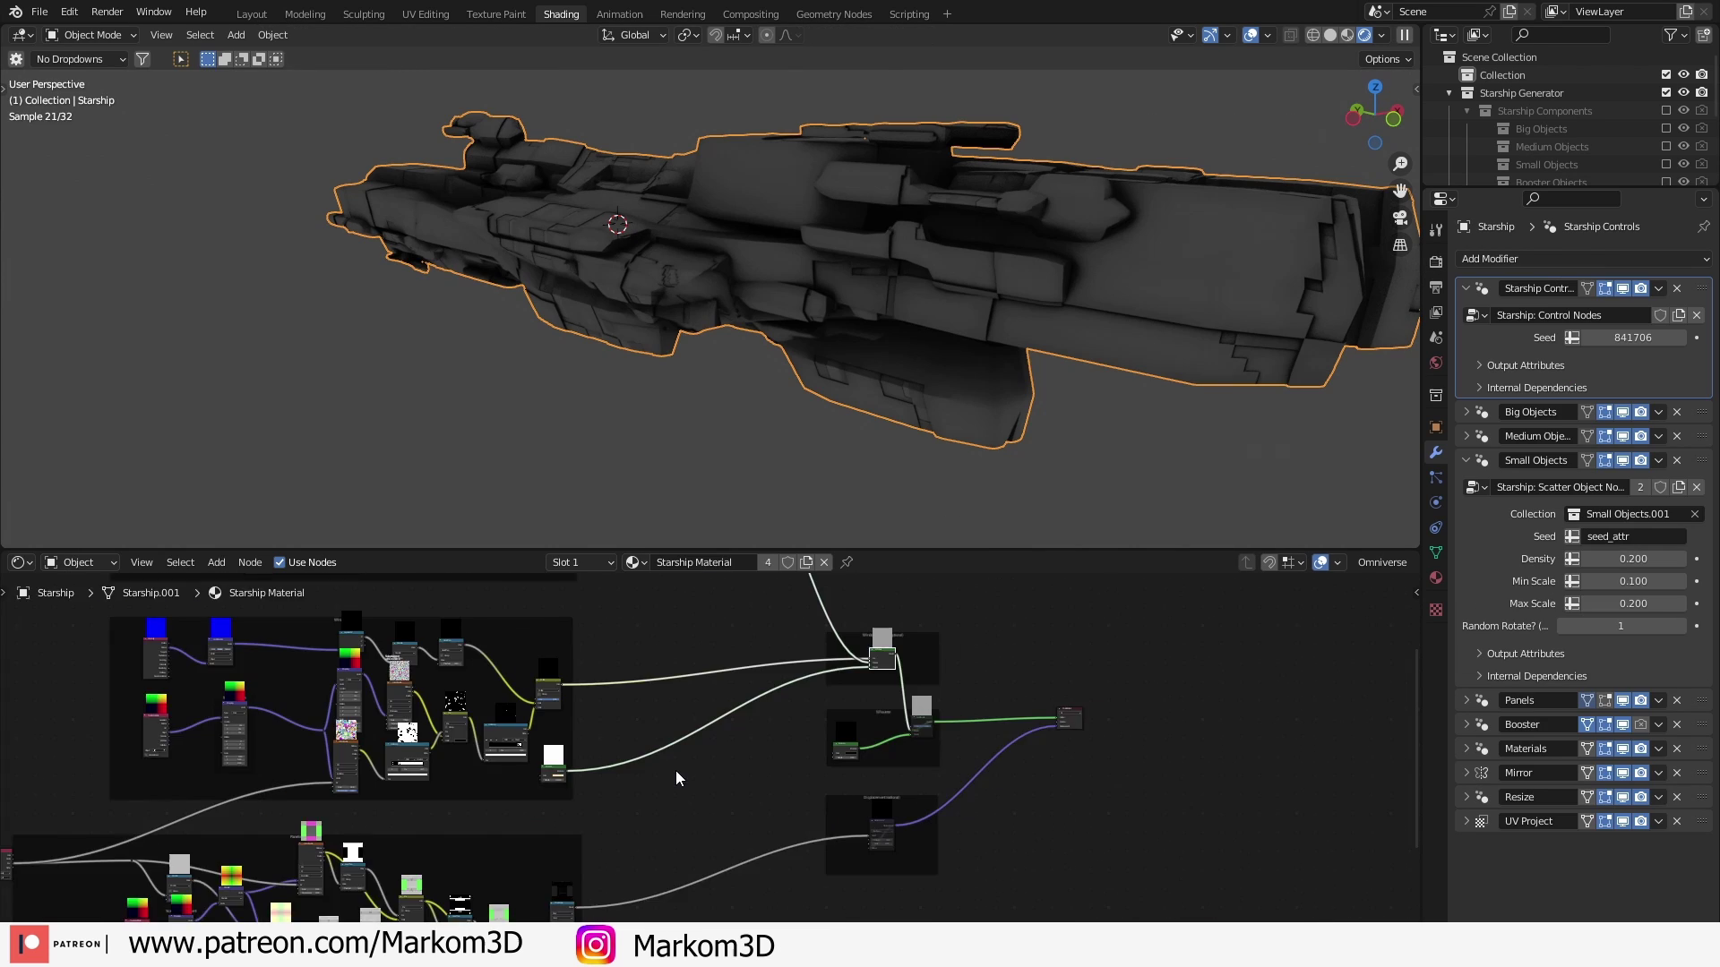
{"action": "scroll", "coordinate": [826, 701], "scroll_direction": "up", "scroll_amount": 3}
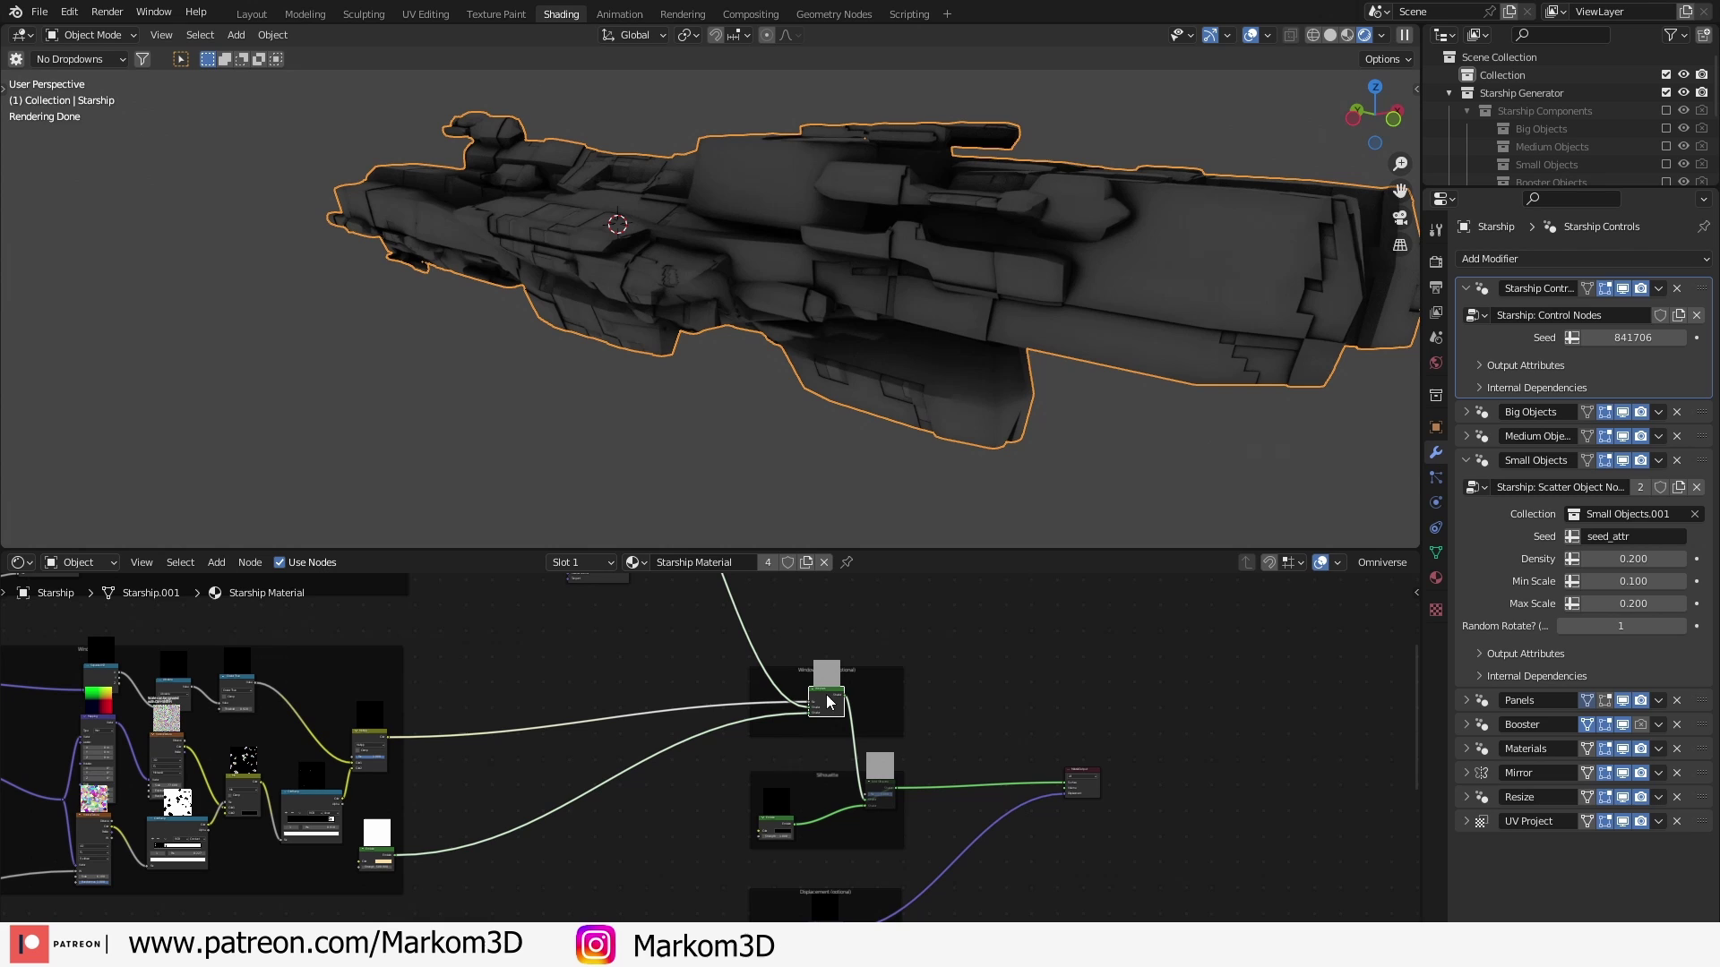
{"action": "key", "text": "m"}
Expand the Materials modifier and show Starship Material.001's Window node in the node editor
{"action": "left_click", "coordinate": [1466, 749]}
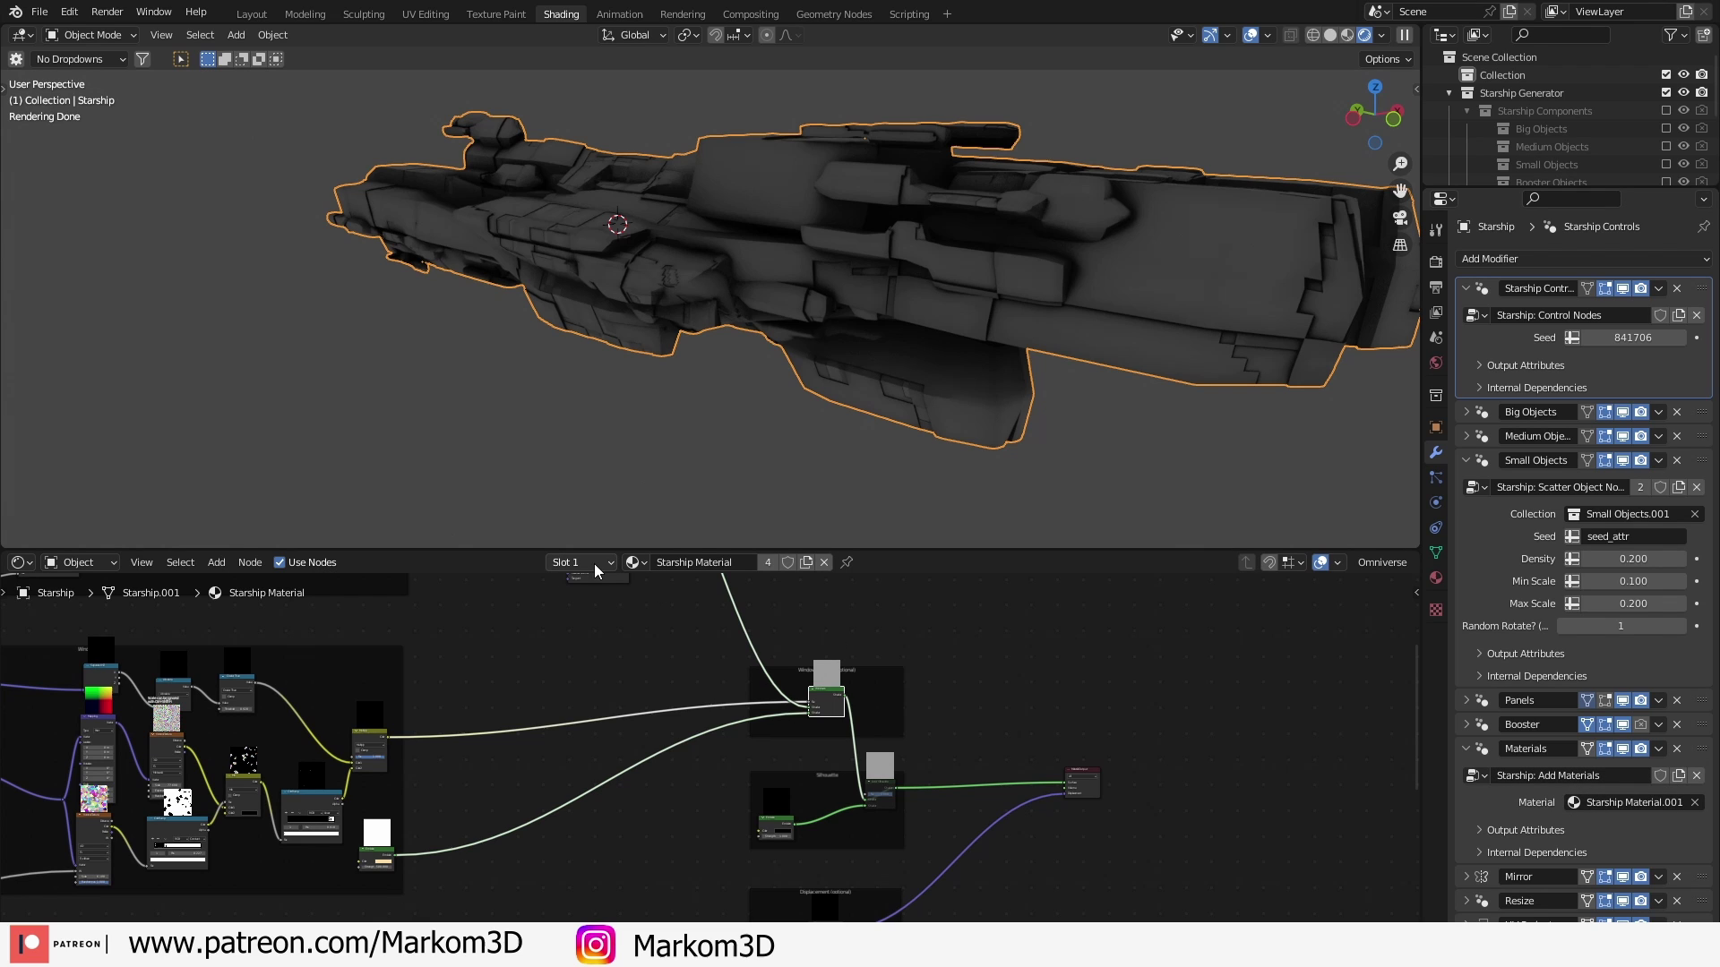
{"action": "left_click", "coordinate": [633, 563]}
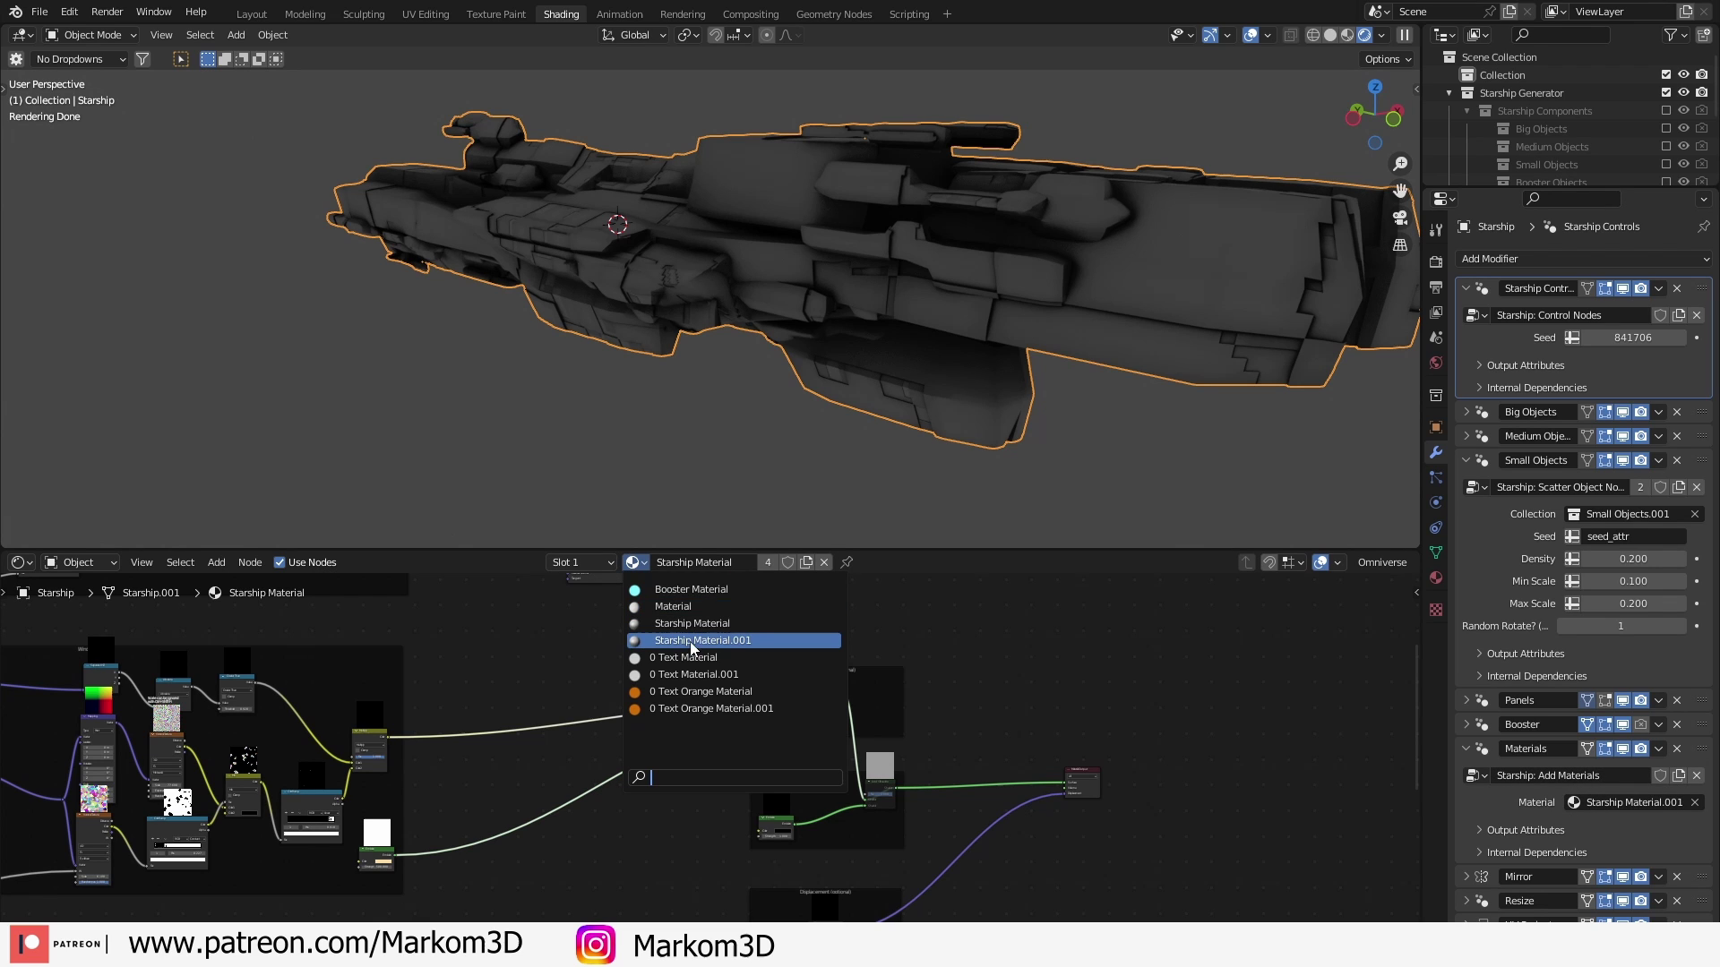
{"action": "key", "text": "Return"}
{"action": "scroll", "coordinate": [706, 719], "scroll_direction": "up", "scroll_amount": 2}
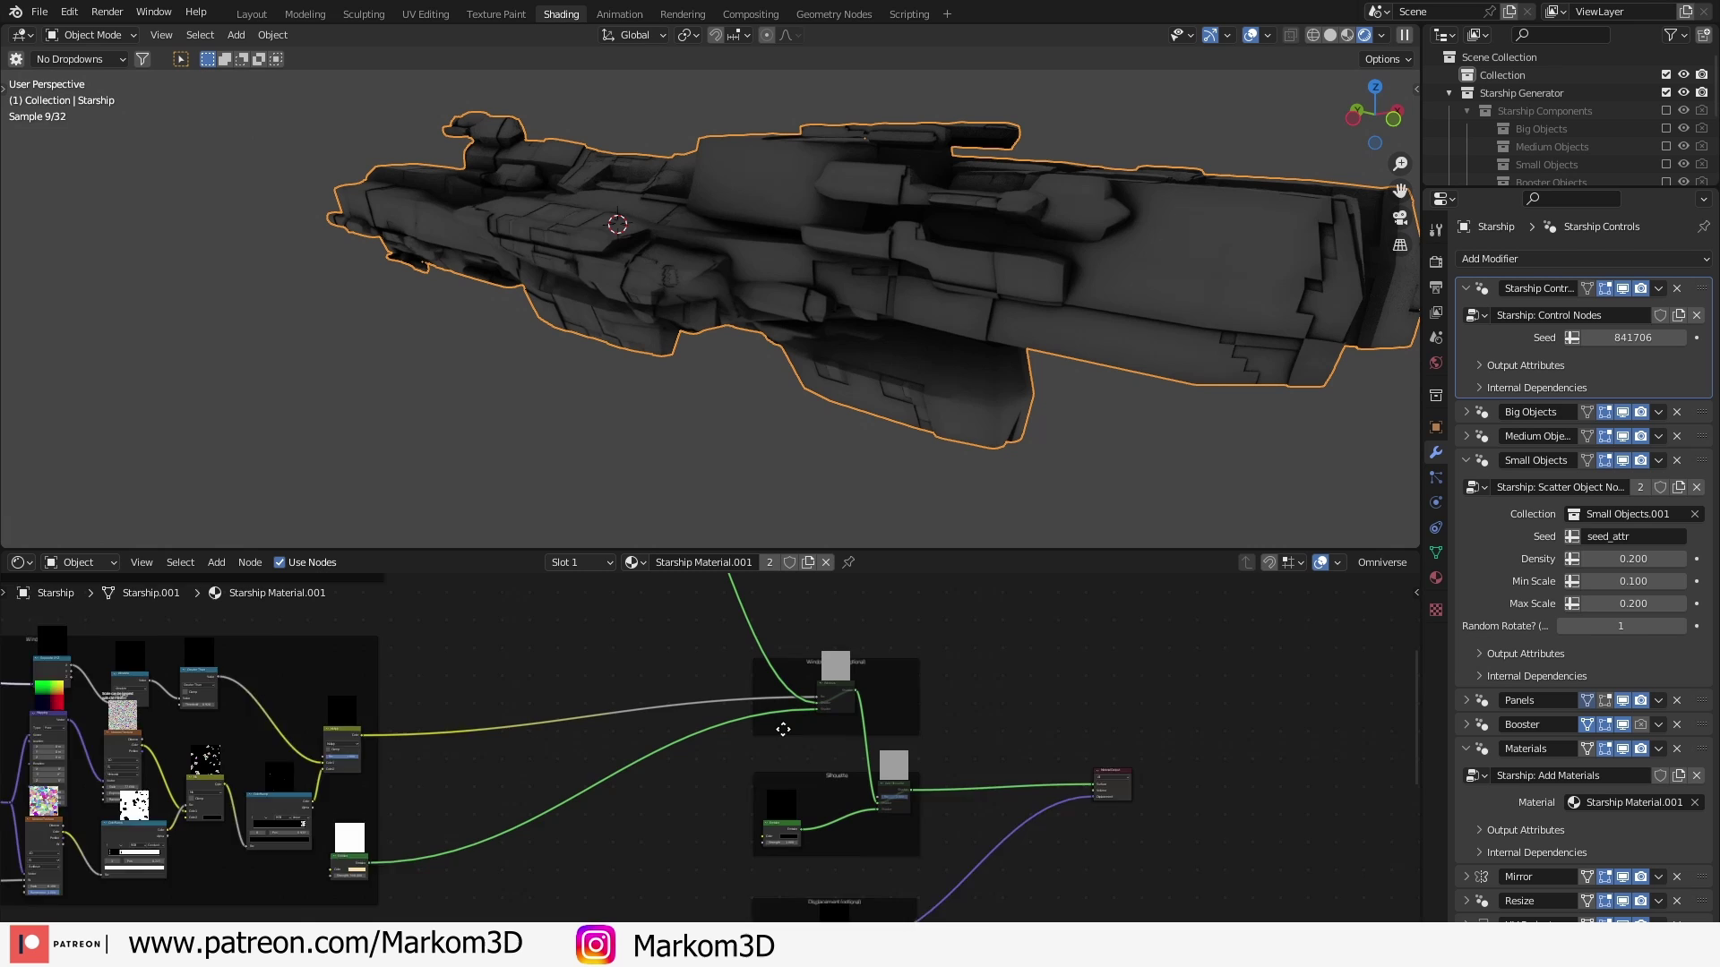
{"action": "left_click", "coordinate": [867, 667]}
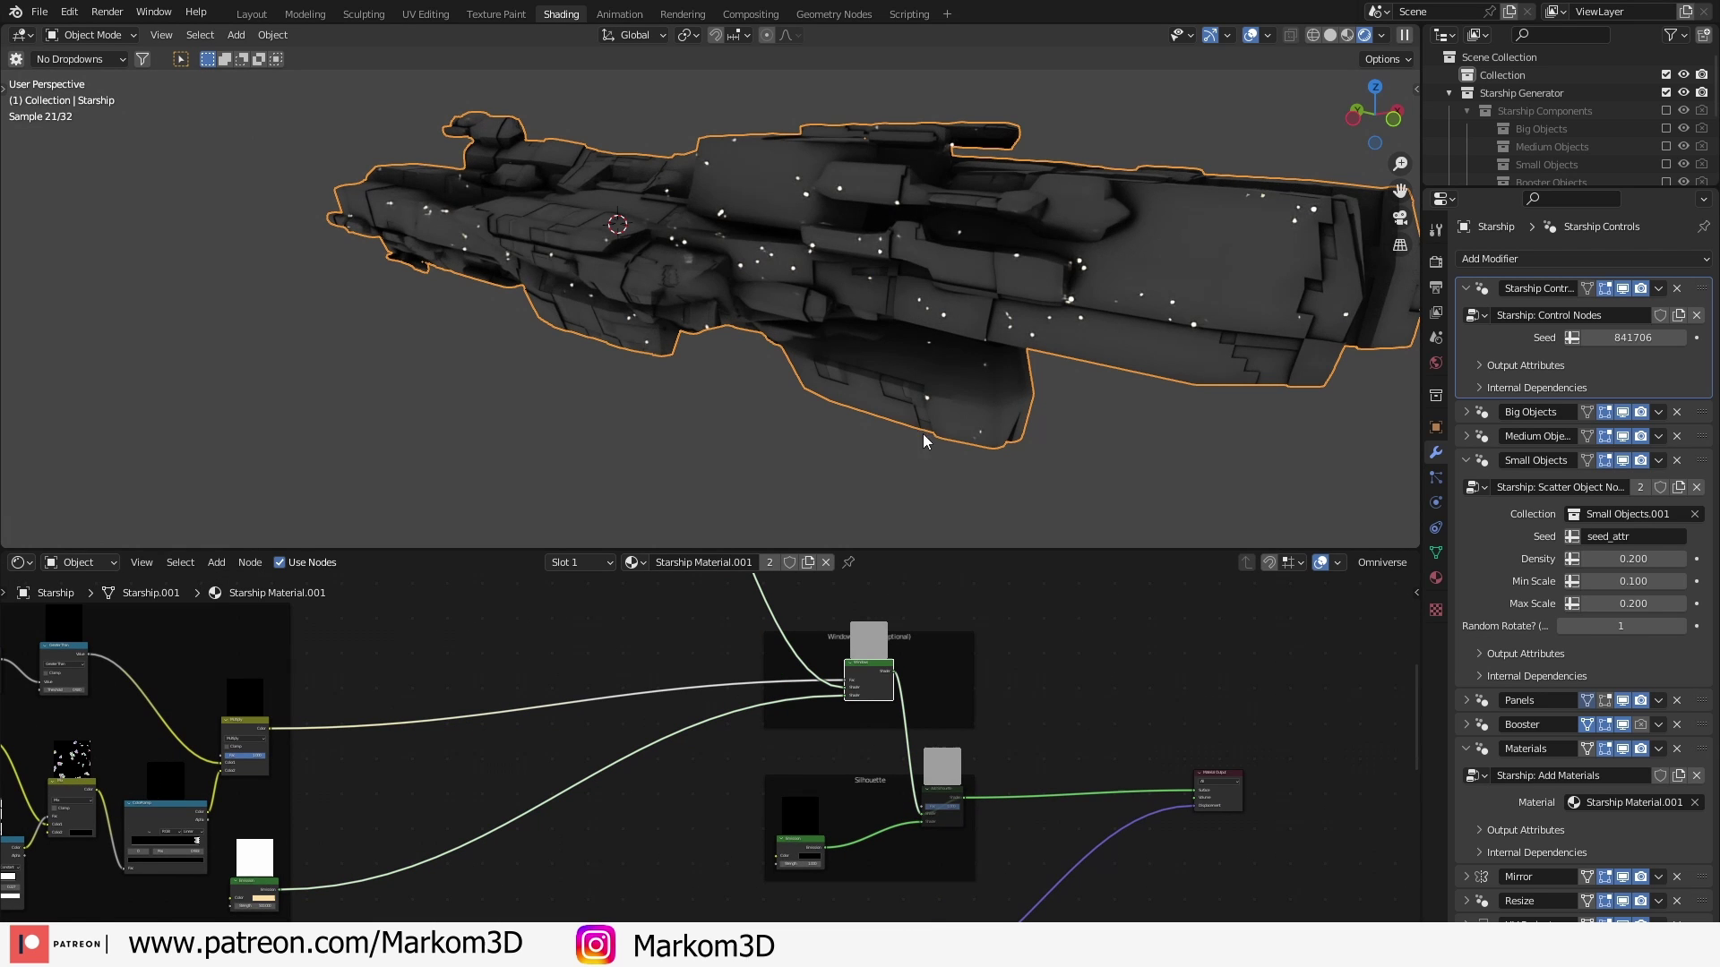
{"action": "middle_click_drag", "start_coordinate": [1012, 376], "coordinate": [722, 394]}
{"action": "scroll", "coordinate": [824, 379], "scroll_direction": "down", "scroll_amount": 5}
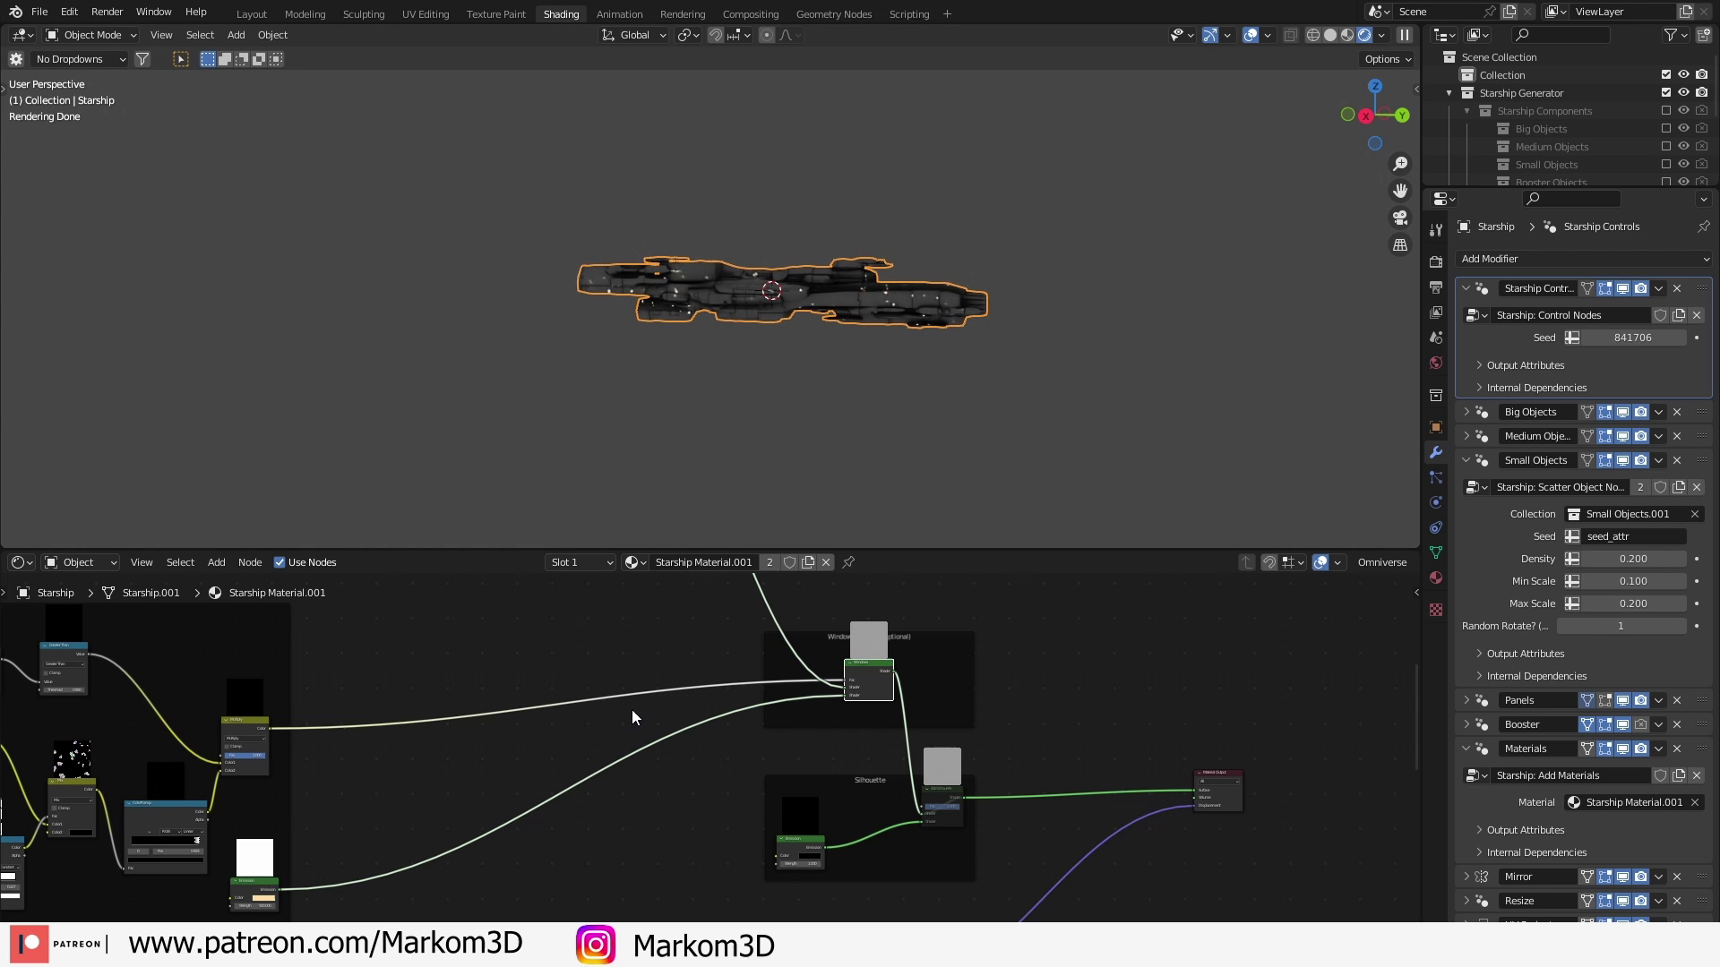
Move the window ColorRamp stops to about 0.902 so many more window lights glow
{"action": "scroll", "coordinate": [779, 368], "scroll_direction": "up", "scroll_amount": 6}
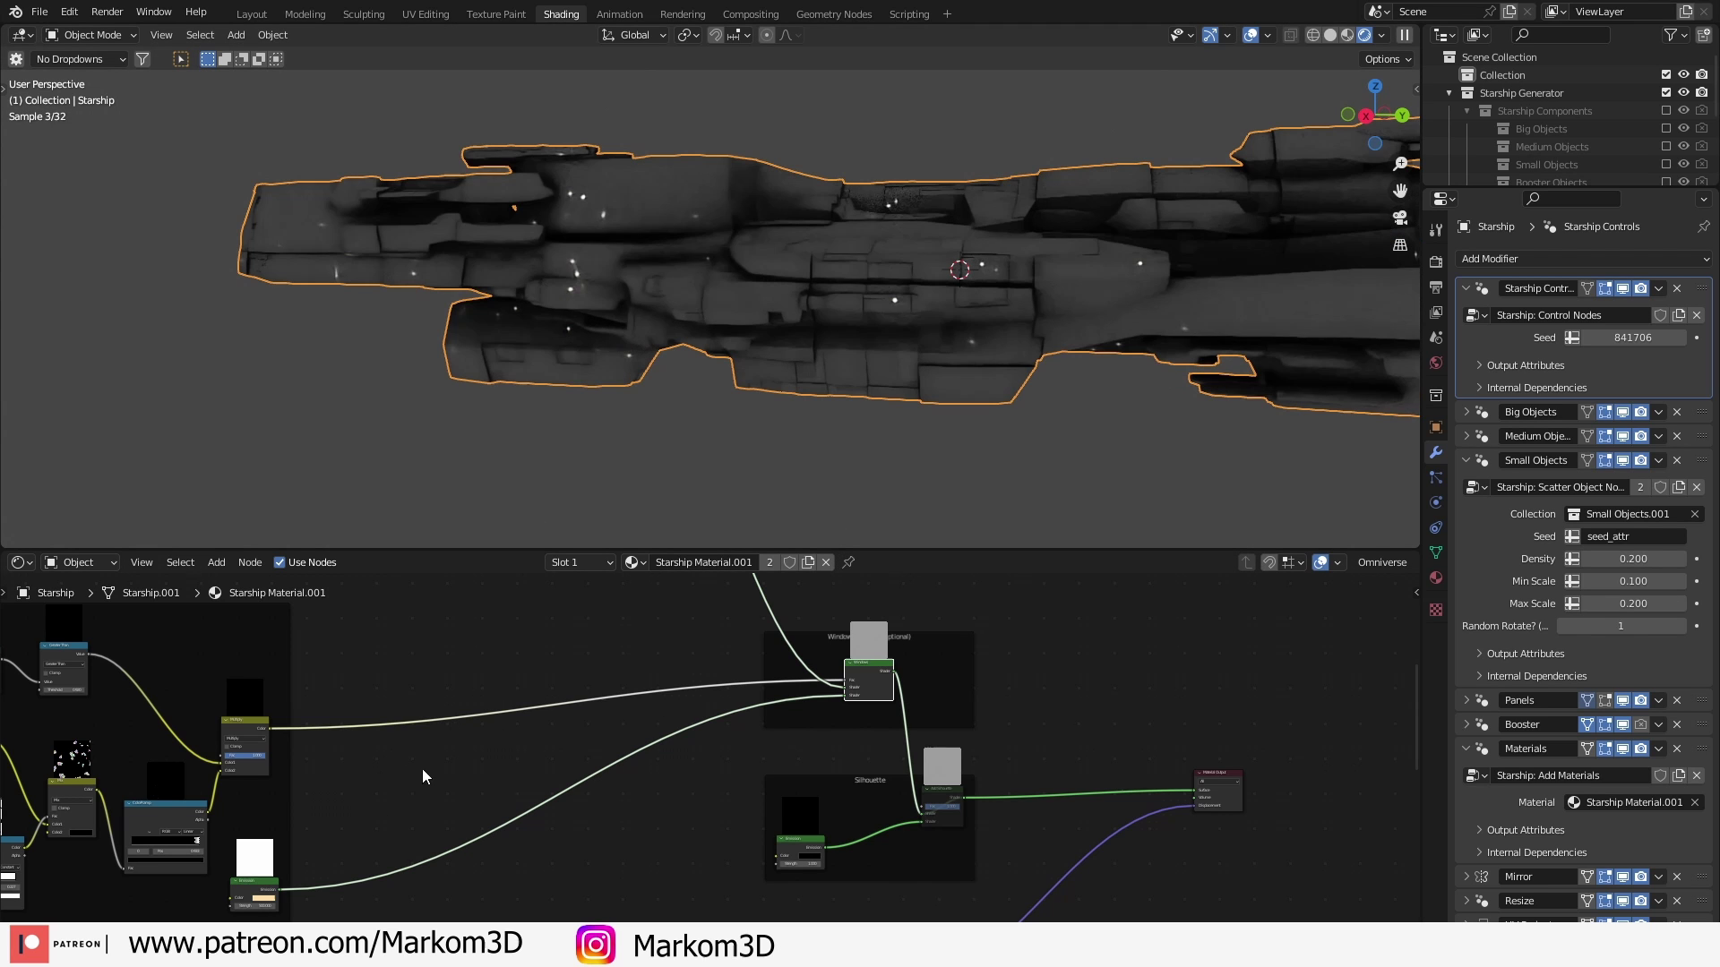
{"action": "middle_click_drag", "start_coordinate": [421, 768], "coordinate": [658, 801]}
{"action": "scroll", "coordinate": [642, 791], "scroll_direction": "up", "scroll_amount": 4}
{"action": "scroll", "coordinate": [659, 802], "scroll_direction": "up", "scroll_amount": 2}
{"action": "middle_click_drag", "start_coordinate": [667, 895], "coordinate": [892, 745]}
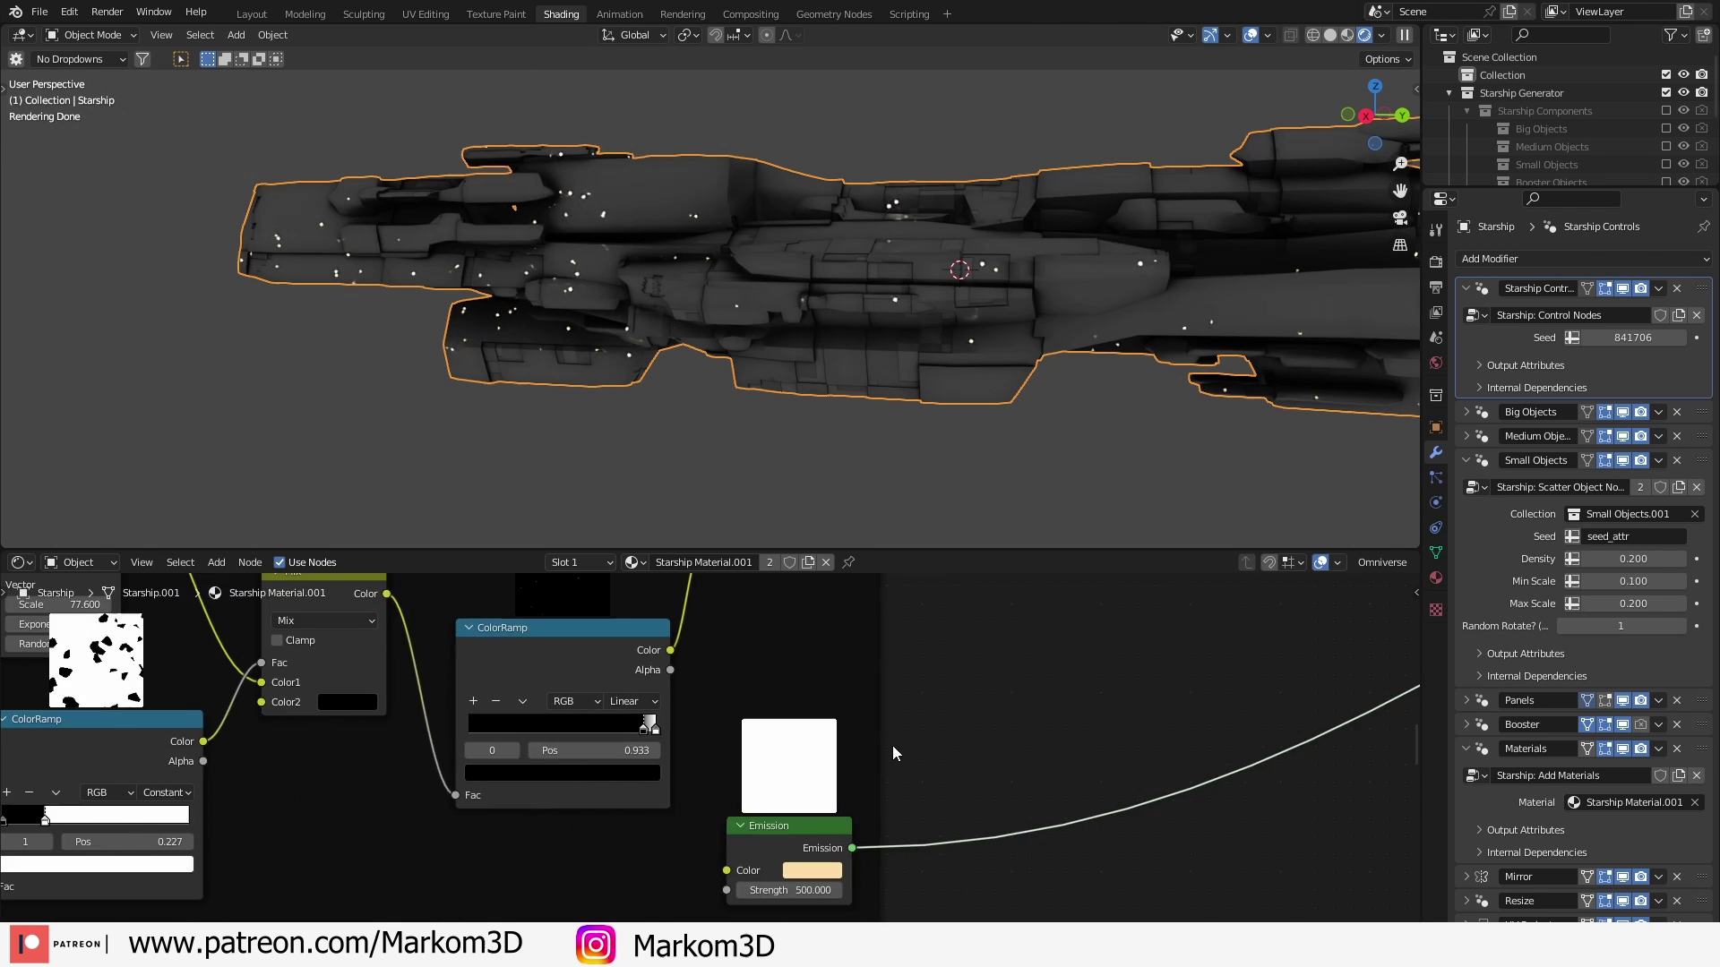
{"action": "scroll", "coordinate": [892, 745], "scroll_direction": "up", "scroll_amount": 4}
{"action": "left_click_drag", "start_coordinate": [570, 694], "coordinate": [557, 696]}
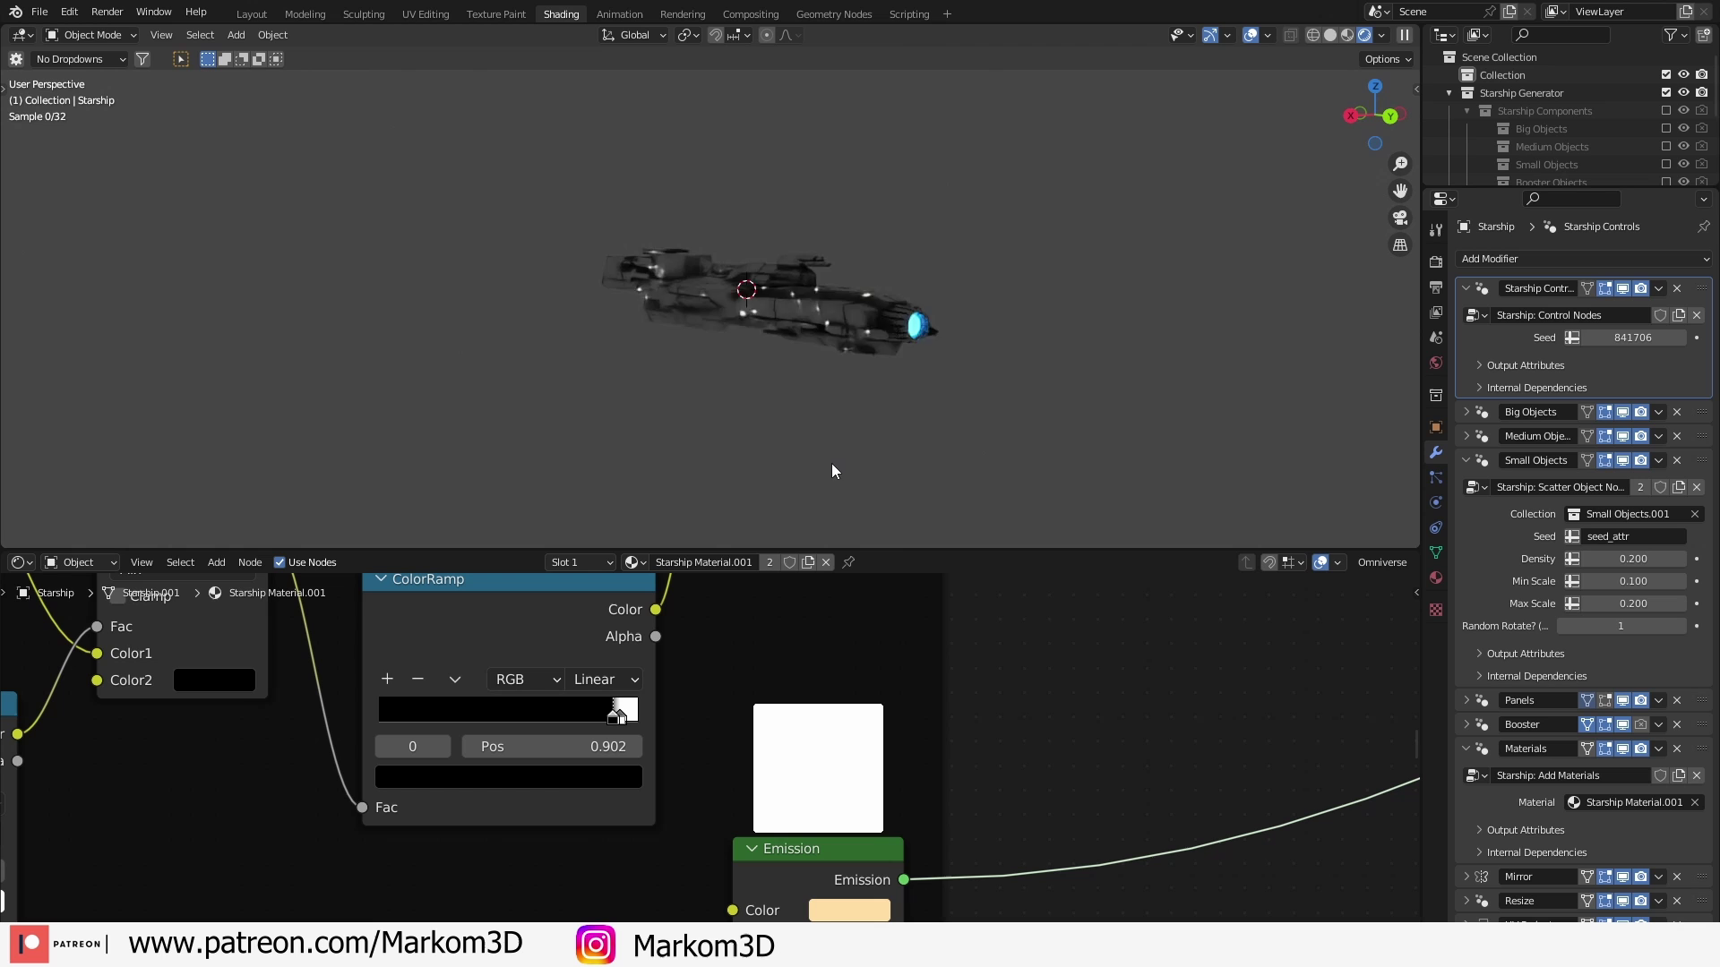
{"action": "mouse_move", "coordinate": [831, 464]}
{"action": "middle_mouse_down"}
{"action": "mouse_move", "coordinate": [679, 460]}
{"action": "mouse_move", "coordinate": [926, 448]}
{"action": "mouse_move", "coordinate": [813, 454]}
{"action": "mouse_move", "coordinate": [808, 476]}
{"action": "middle_mouse_up"}
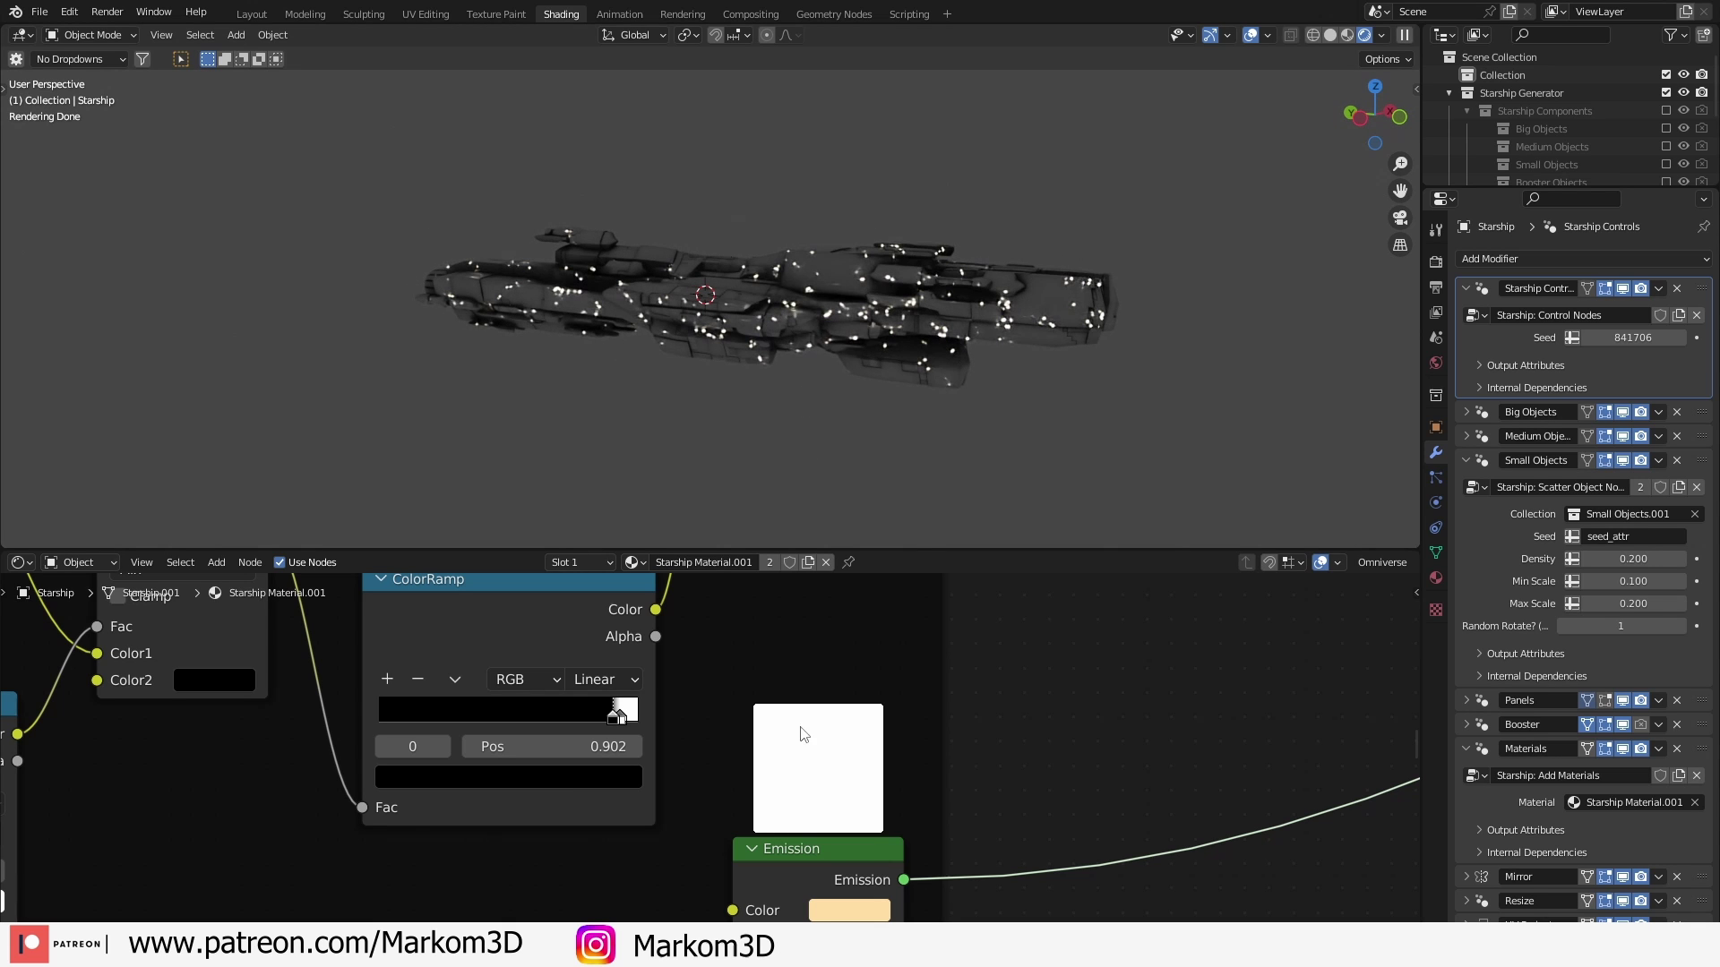
{"action": "scroll", "coordinate": [804, 735], "scroll_direction": "down", "scroll_amount": 10}
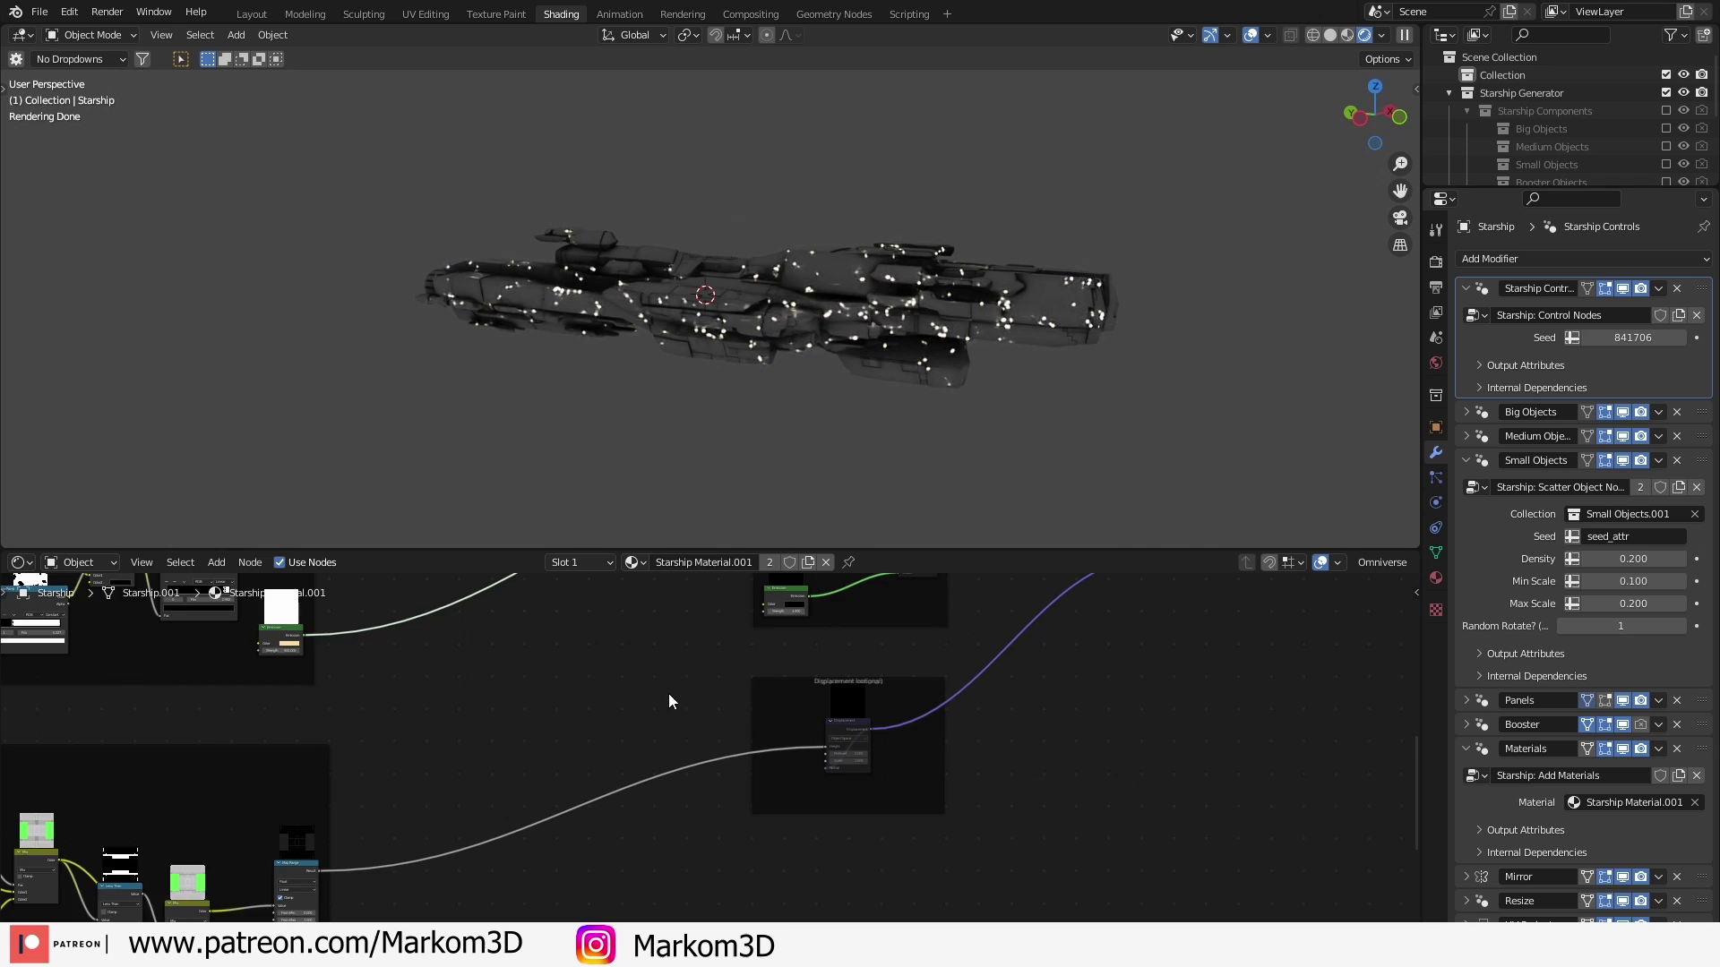
Locate the Displacement (optional) frame and unmute its Displacement node with M
{"action": "scroll", "coordinate": [856, 771], "scroll_direction": "up", "scroll_amount": 5}
{"action": "middle_click_drag", "start_coordinate": [725, 702], "coordinate": [869, 747]}
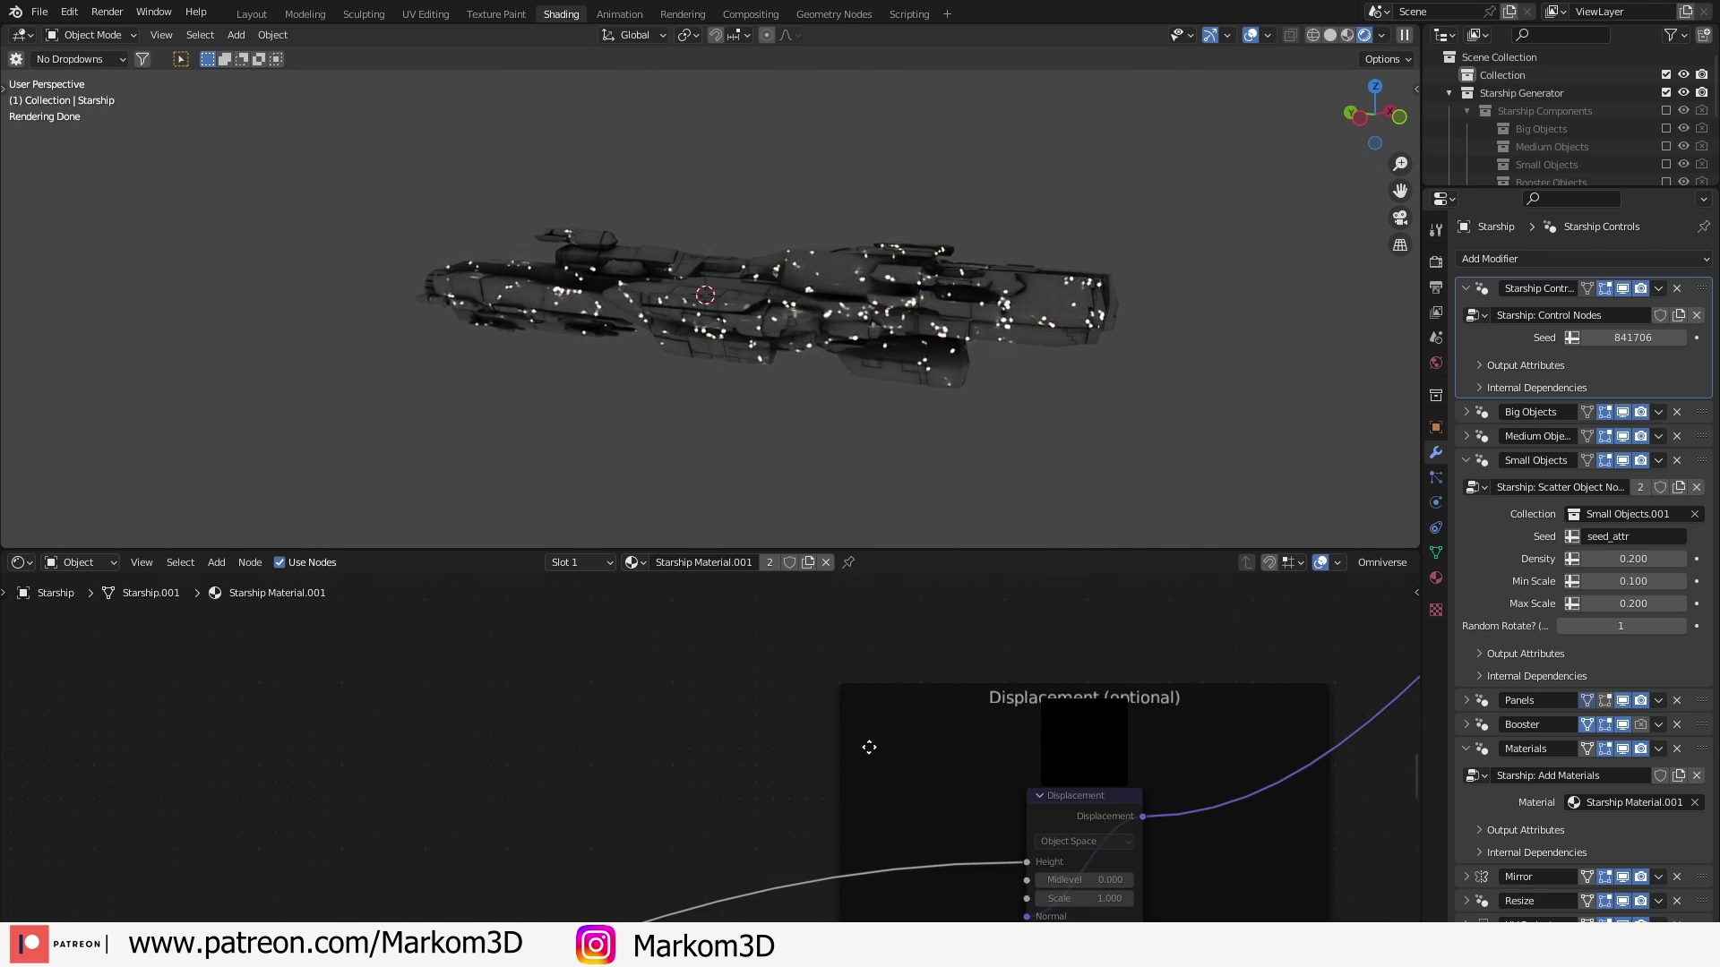
{"action": "scroll", "coordinate": [648, 766], "scroll_direction": "down", "scroll_amount": 5}
{"action": "scroll", "coordinate": [797, 814], "scroll_direction": "up", "scroll_amount": 4}
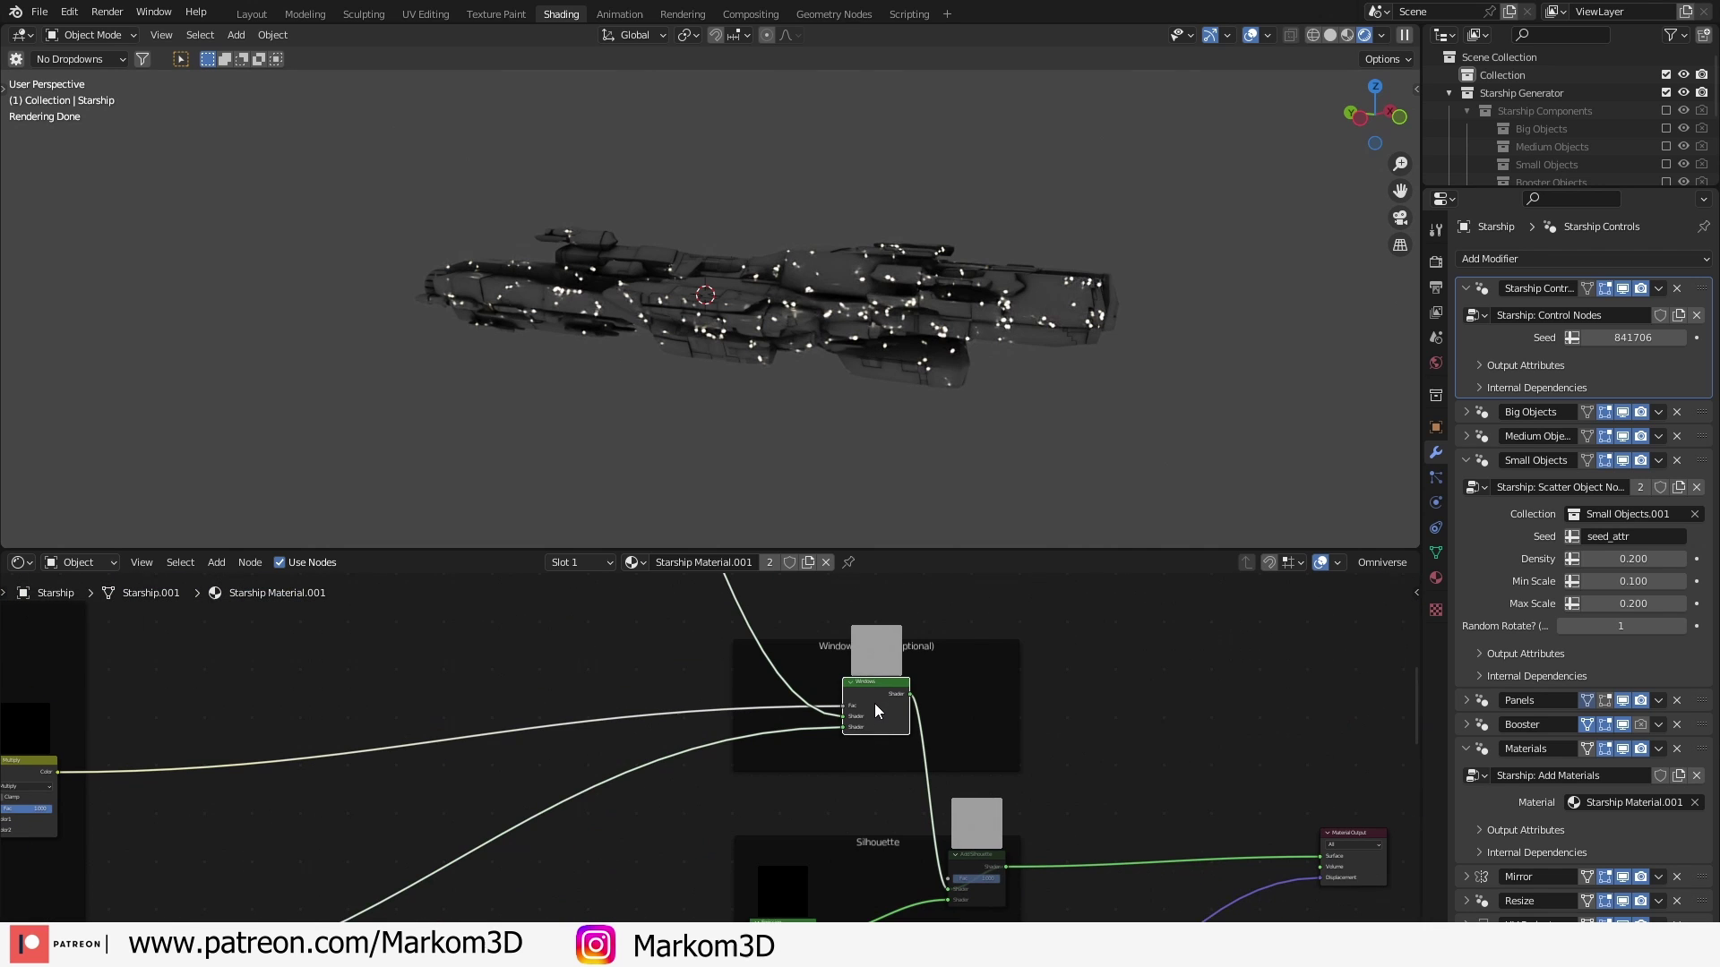
{"action": "scroll", "coordinate": [895, 808], "scroll_direction": "down", "scroll_amount": 5, "text": "shift"}
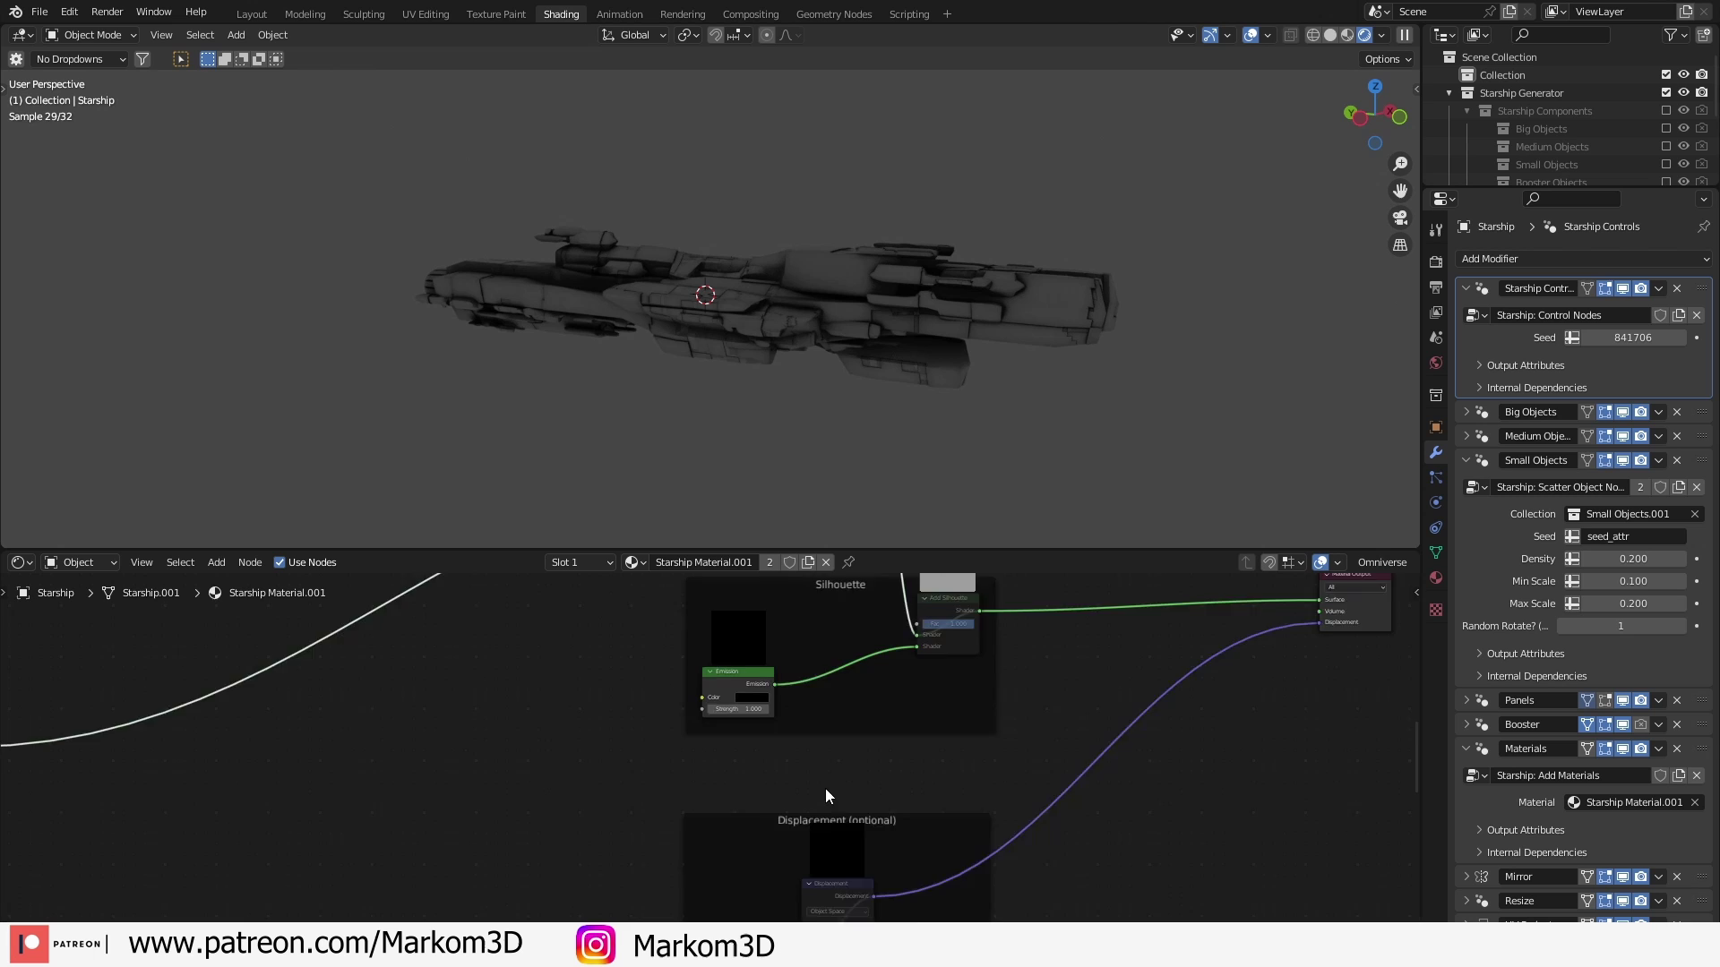
{"action": "scroll", "coordinate": [825, 733], "scroll_direction": "up", "scroll_amount": 2}
{"action": "scroll", "coordinate": [824, 733], "scroll_direction": "up", "scroll_amount": 3}
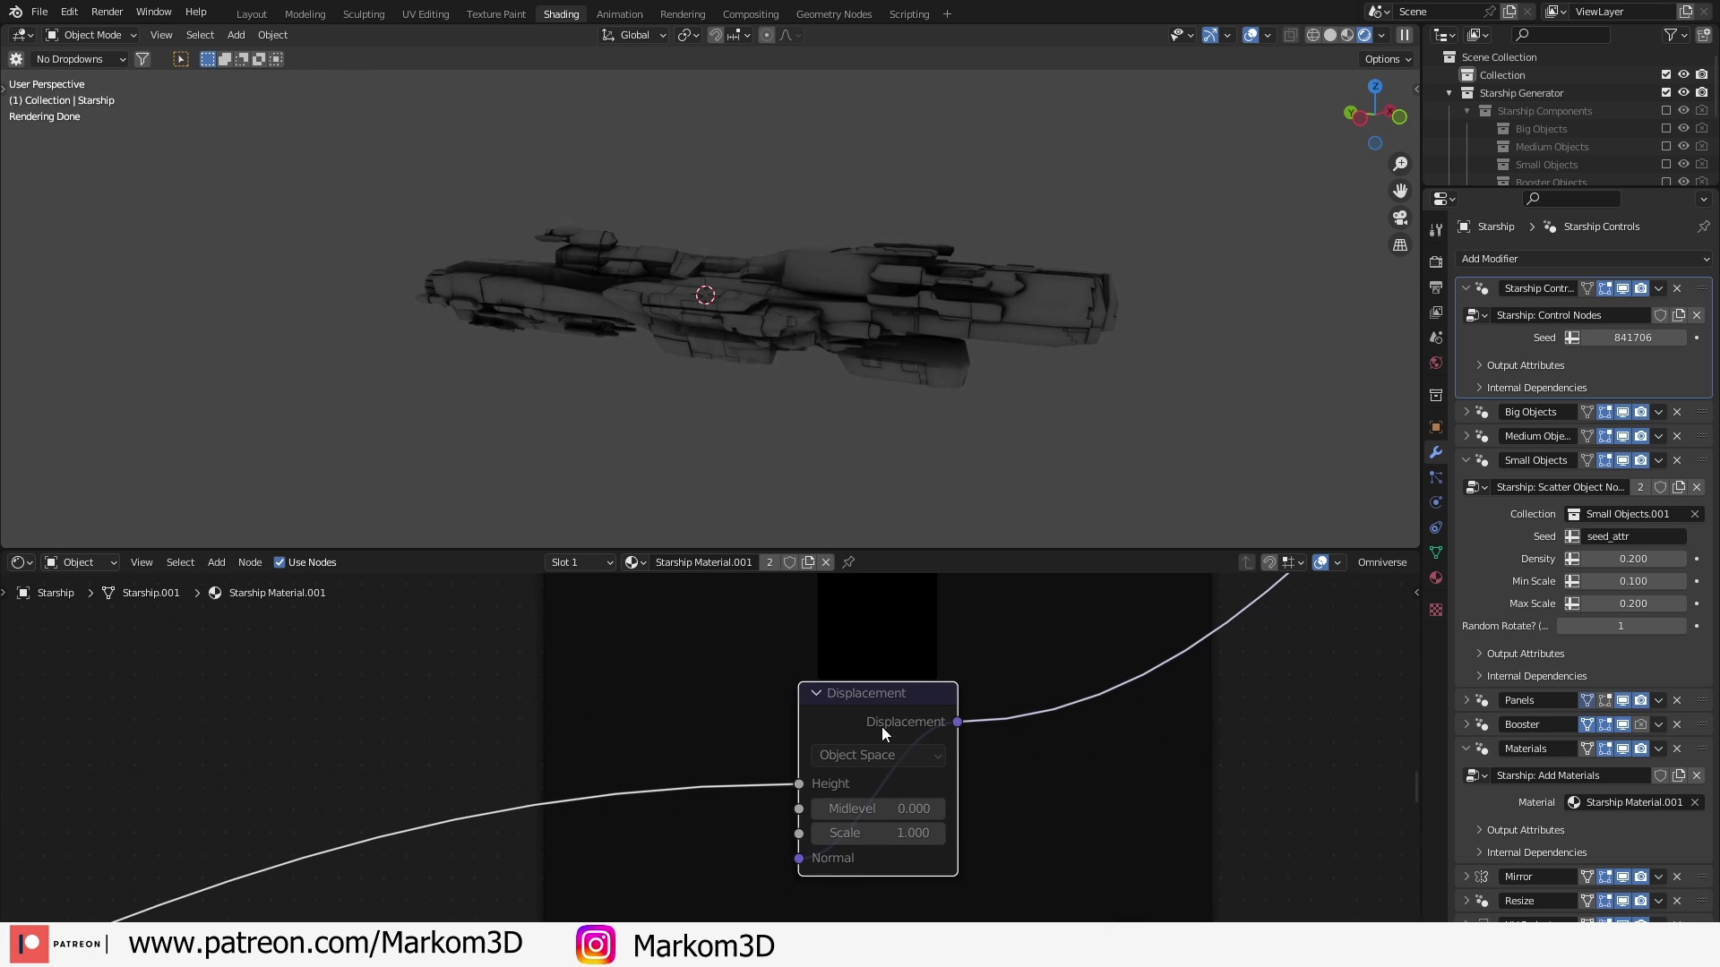
{"action": "key", "text": "m"}
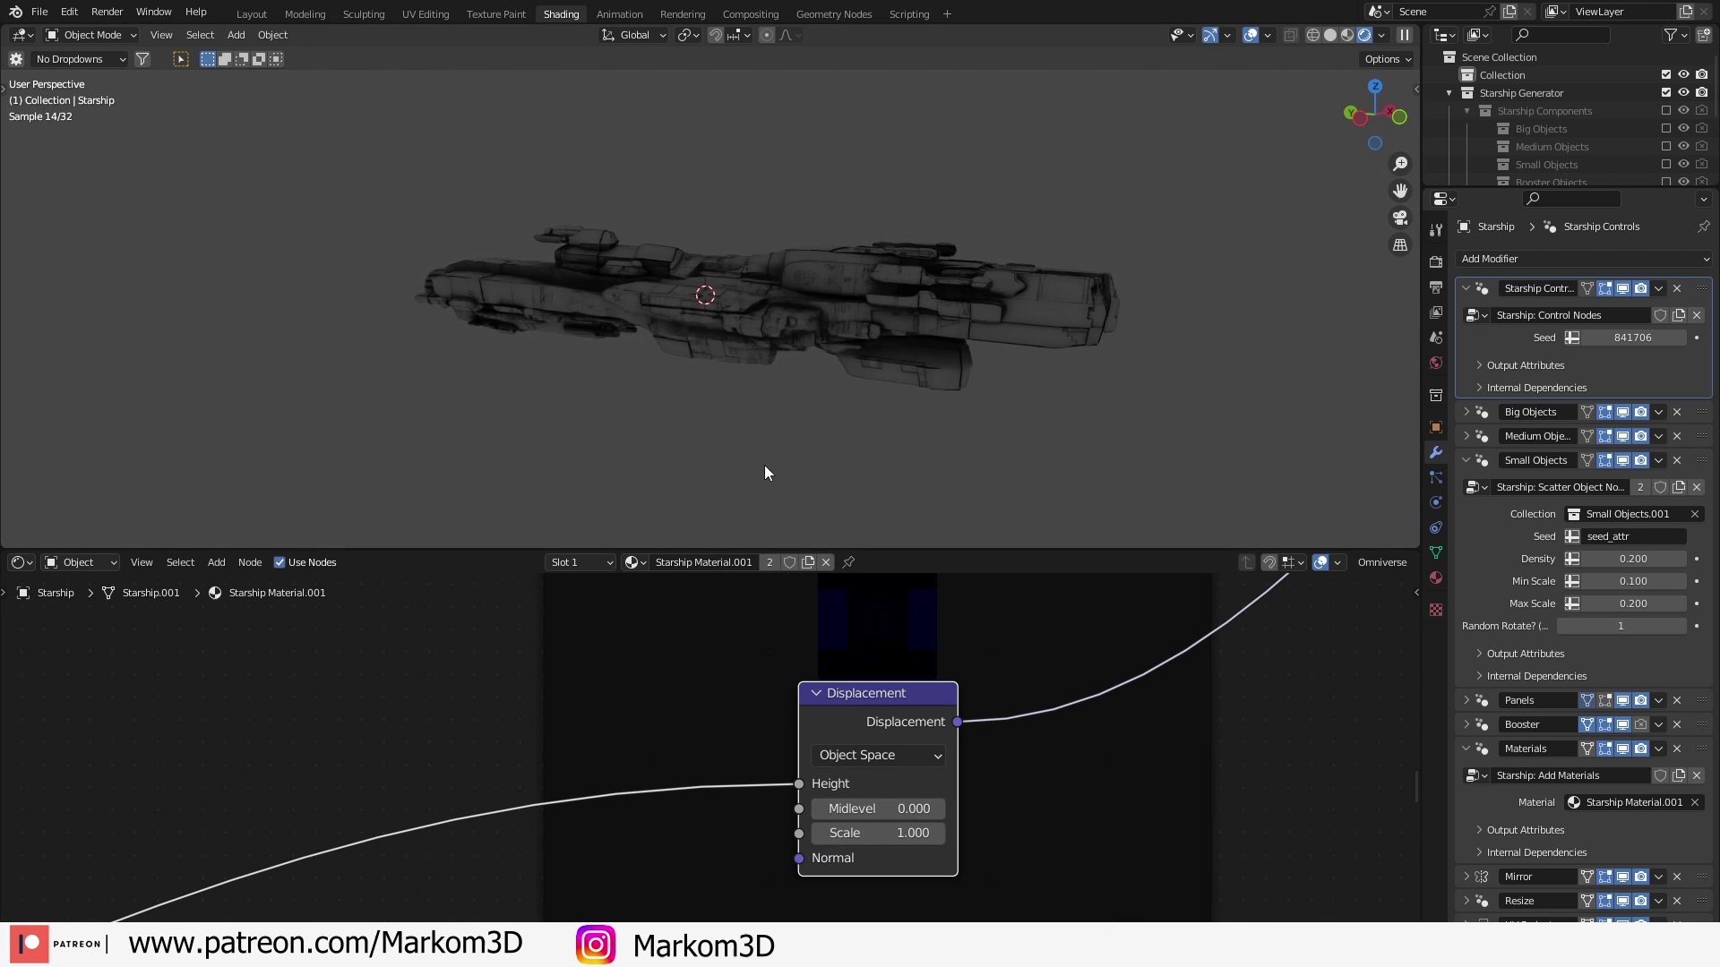
Orbit and zoom around the hull to inspect the displacement detail, then overview the material frames
{"action": "scroll", "coordinate": [765, 464], "scroll_direction": "up", "scroll_amount": 6}
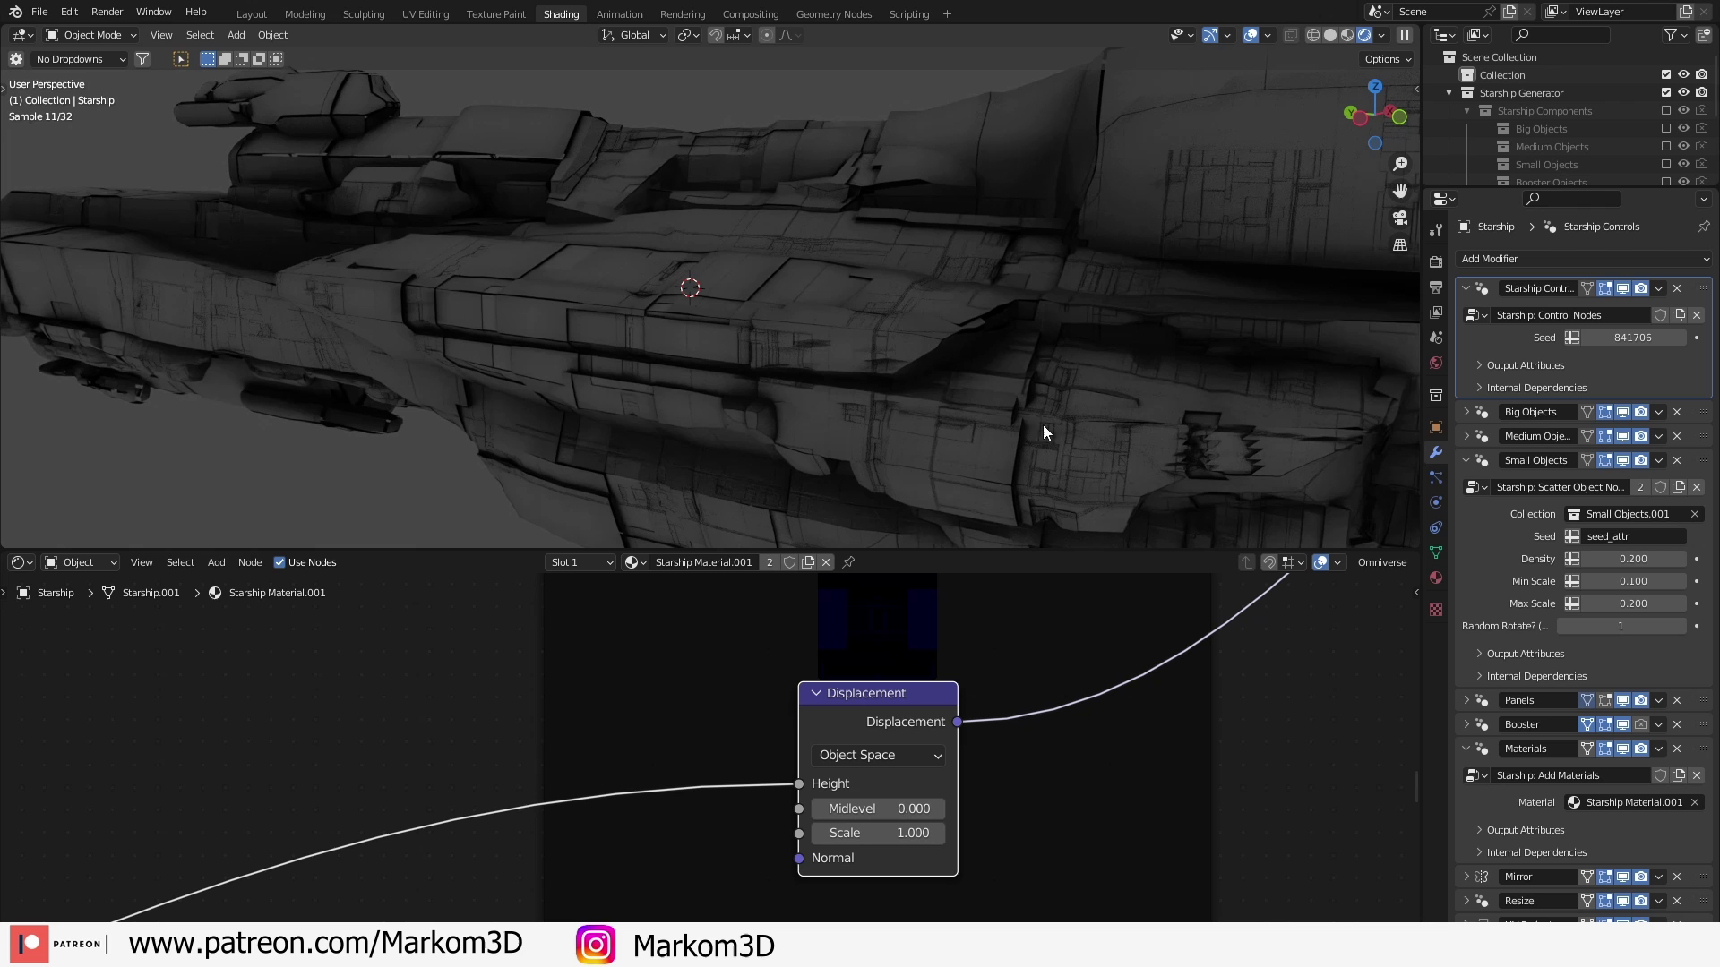
{"action": "middle_click_drag", "start_coordinate": [952, 318], "coordinate": [1140, 319]}
{"action": "scroll", "coordinate": [1139, 317], "scroll_direction": "down", "scroll_amount": 1}
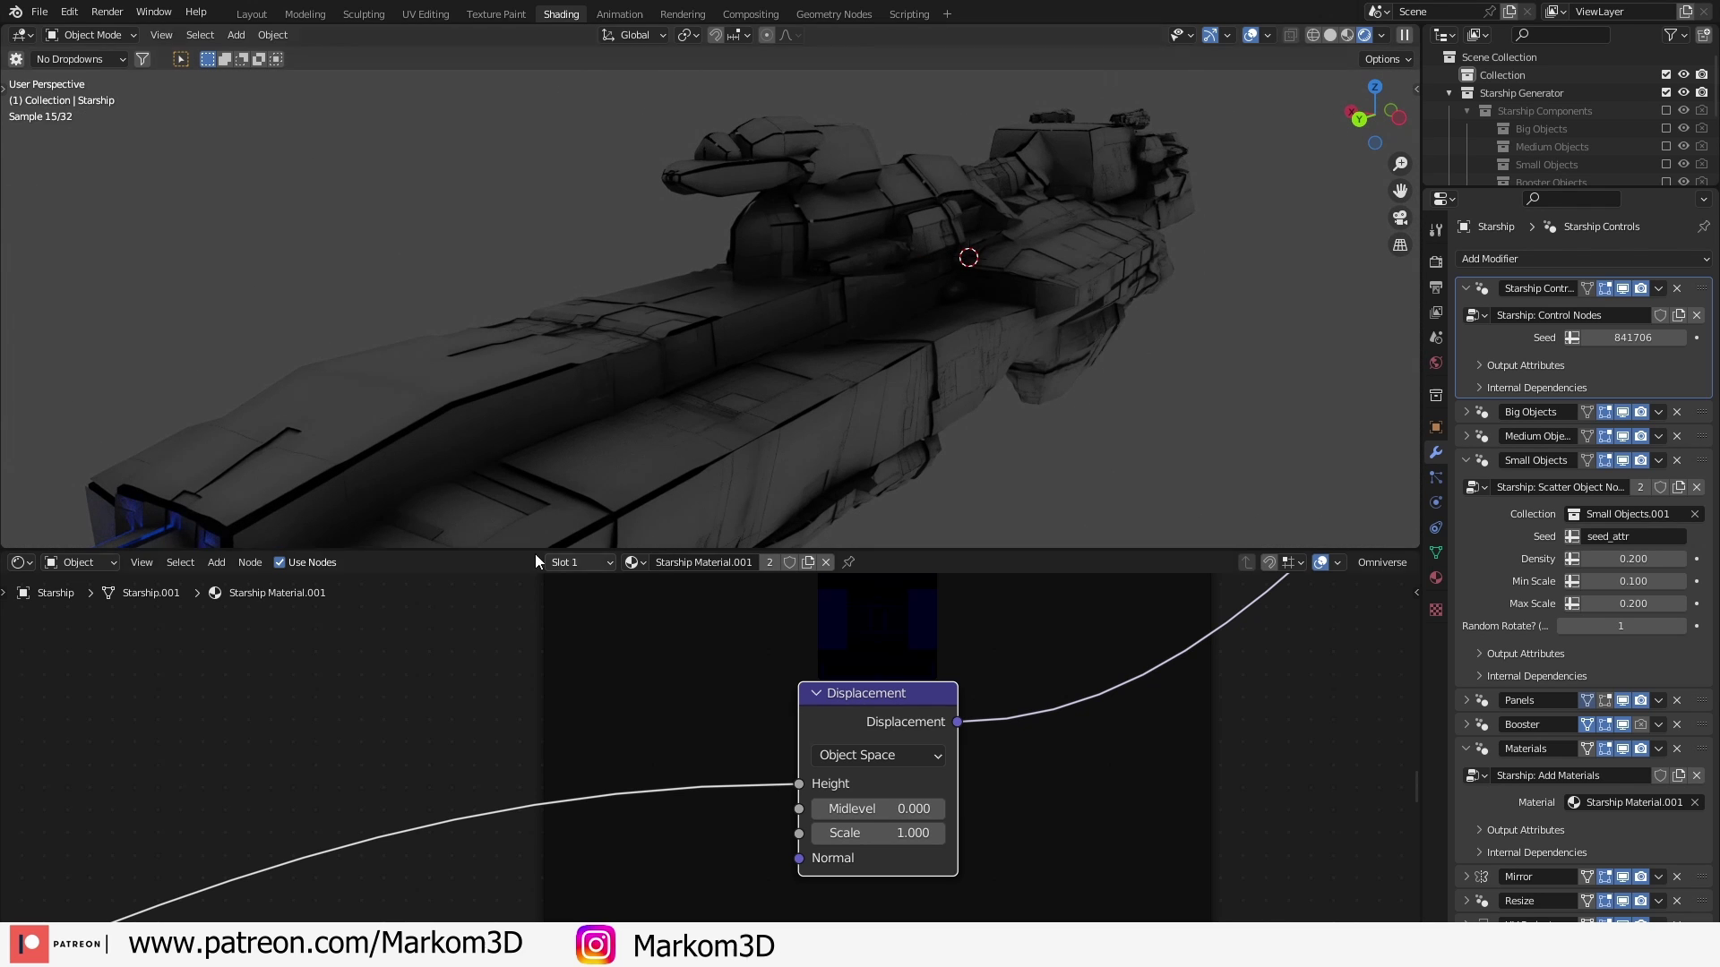
{"action": "scroll", "coordinate": [1019, 326], "scroll_direction": "down", "scroll_amount": 6}
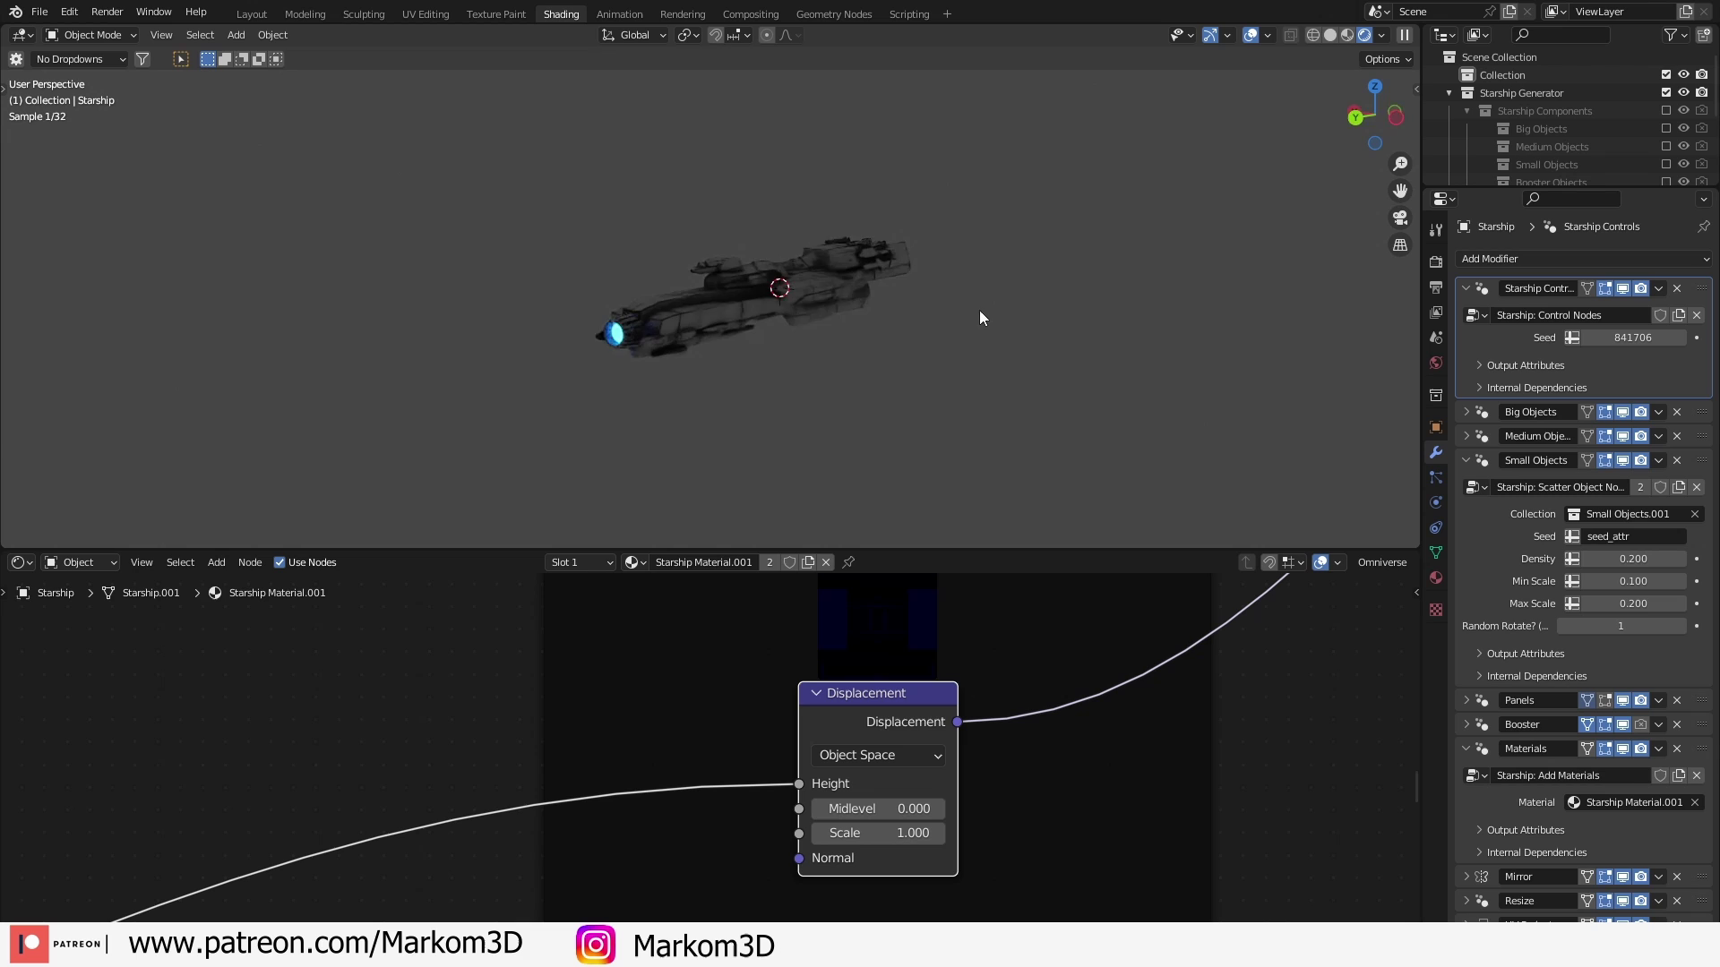
{"action": "mouse_move", "coordinate": [980, 310]}
{"action": "middle_mouse_down"}
{"action": "mouse_move", "coordinate": [761, 313]}
{"action": "mouse_move", "coordinate": [971, 326]}
{"action": "middle_mouse_up"}
{"action": "scroll", "coordinate": [817, 324], "scroll_direction": "down", "scroll_amount": 3}
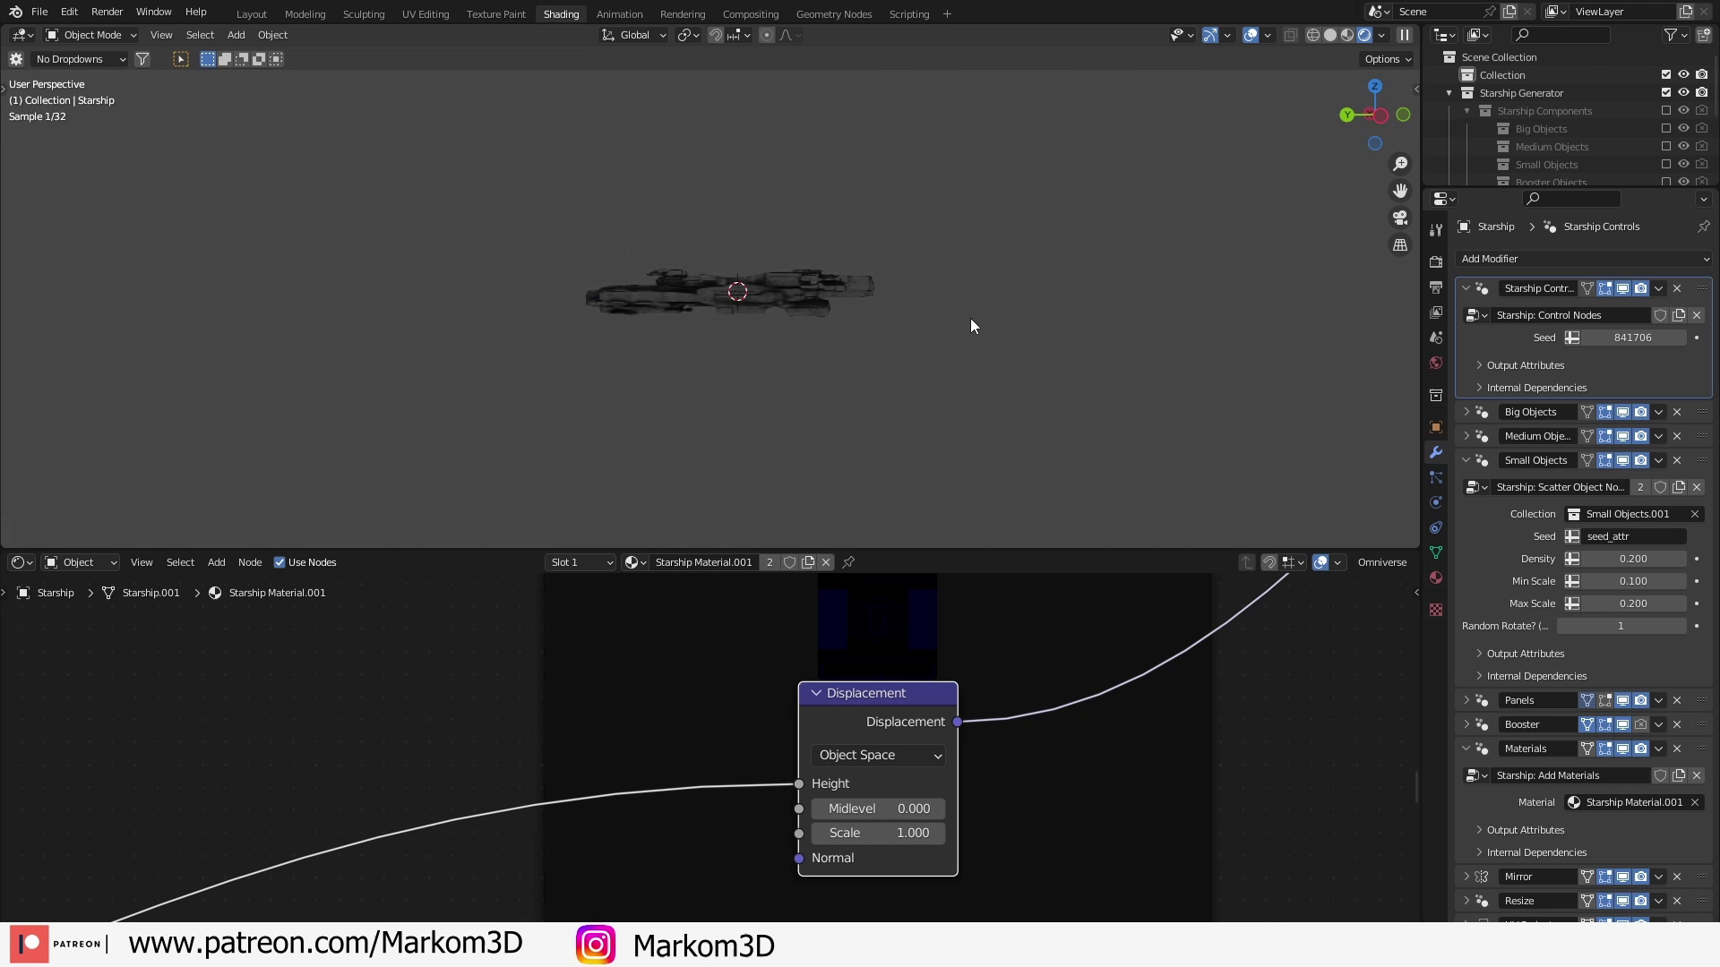
{"action": "middle_click_drag", "start_coordinate": [680, 336], "coordinate": [739, 340]}
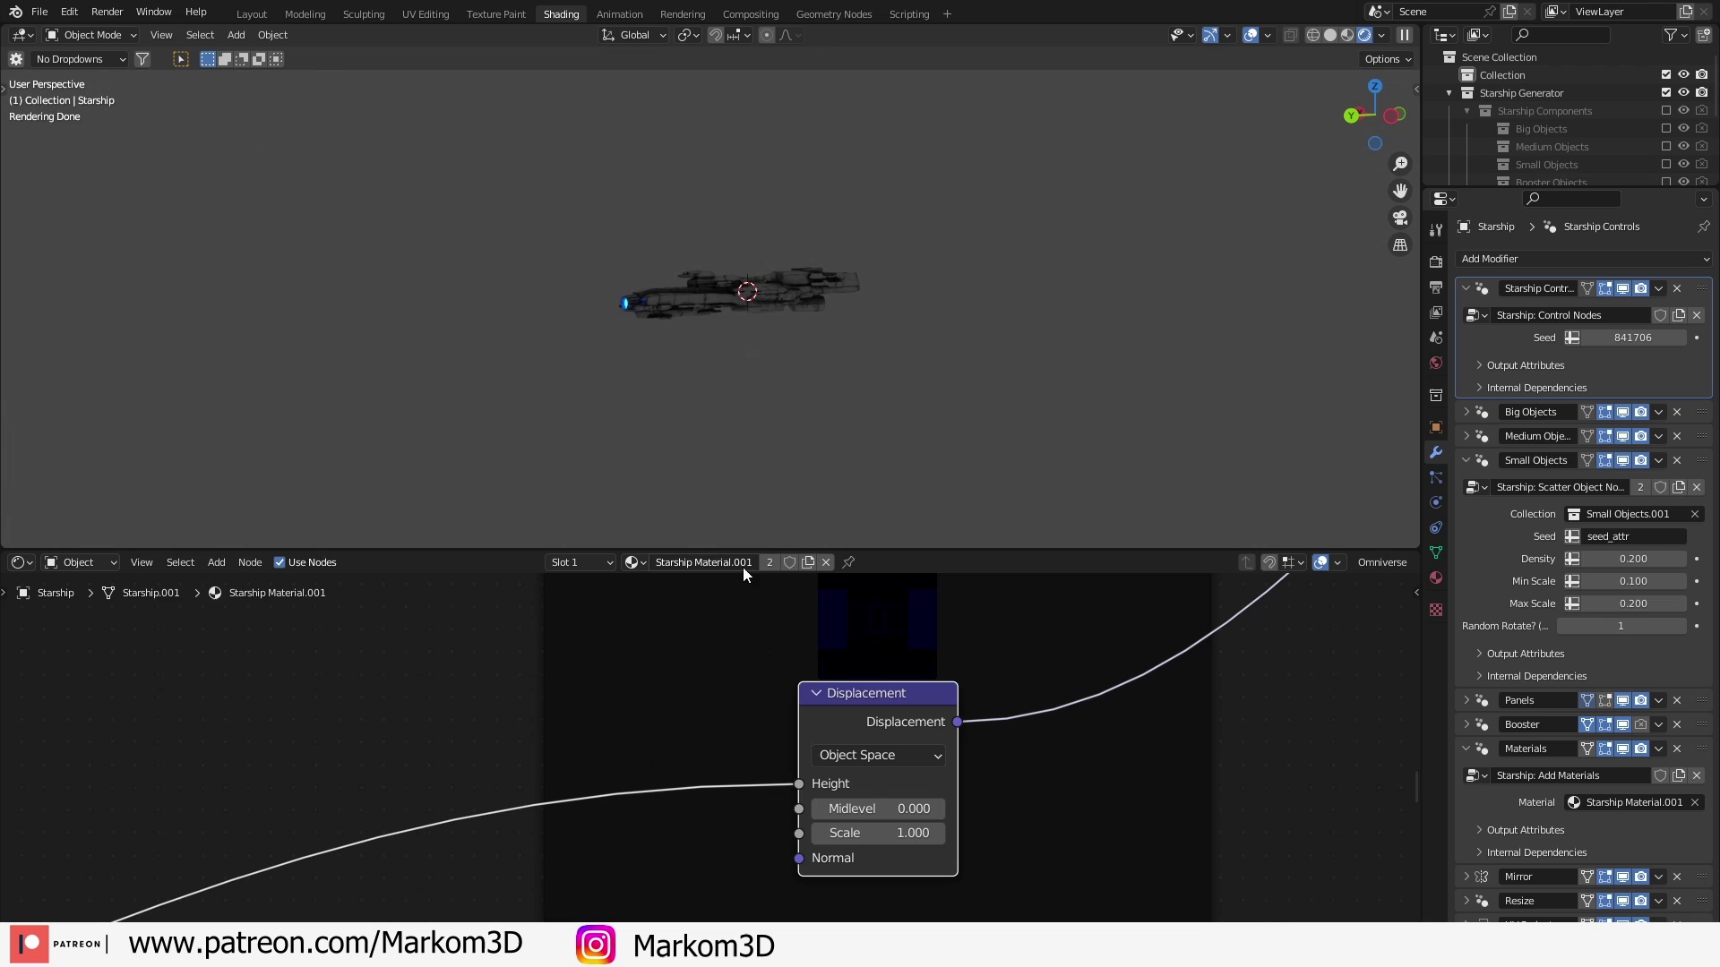
{"action": "scroll", "coordinate": [690, 430], "scroll_direction": "up", "scroll_amount": 3}
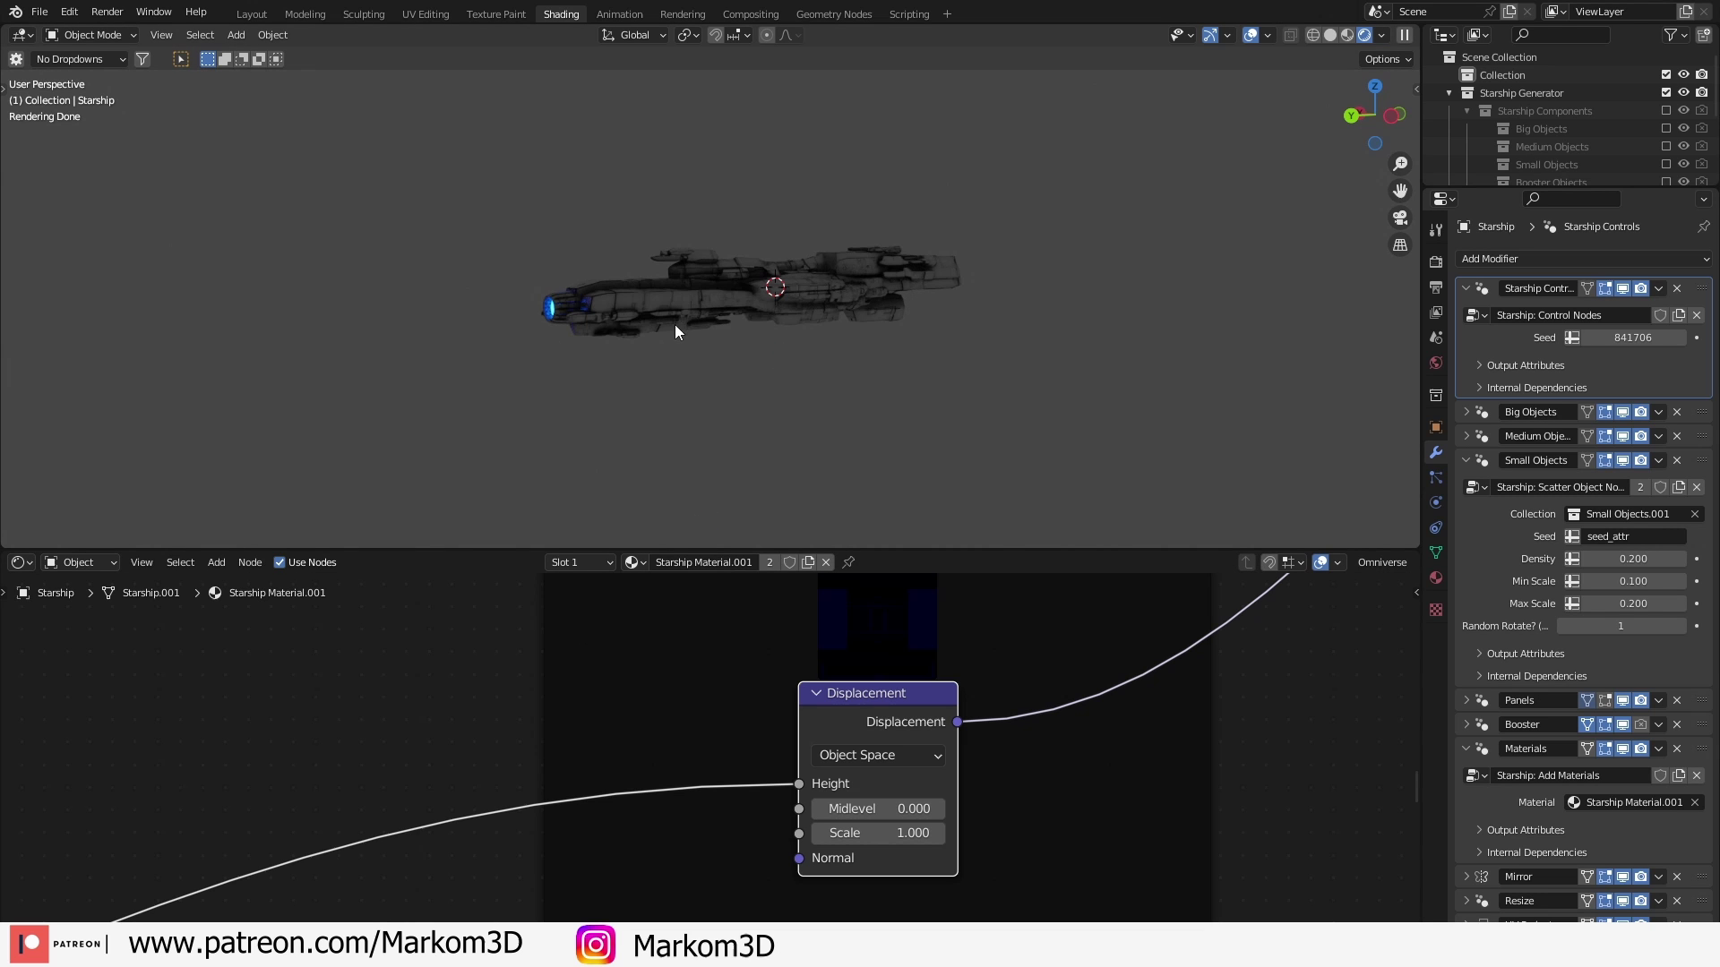
{"action": "scroll", "coordinate": [648, 670], "scroll_direction": "down", "scroll_amount": 5}
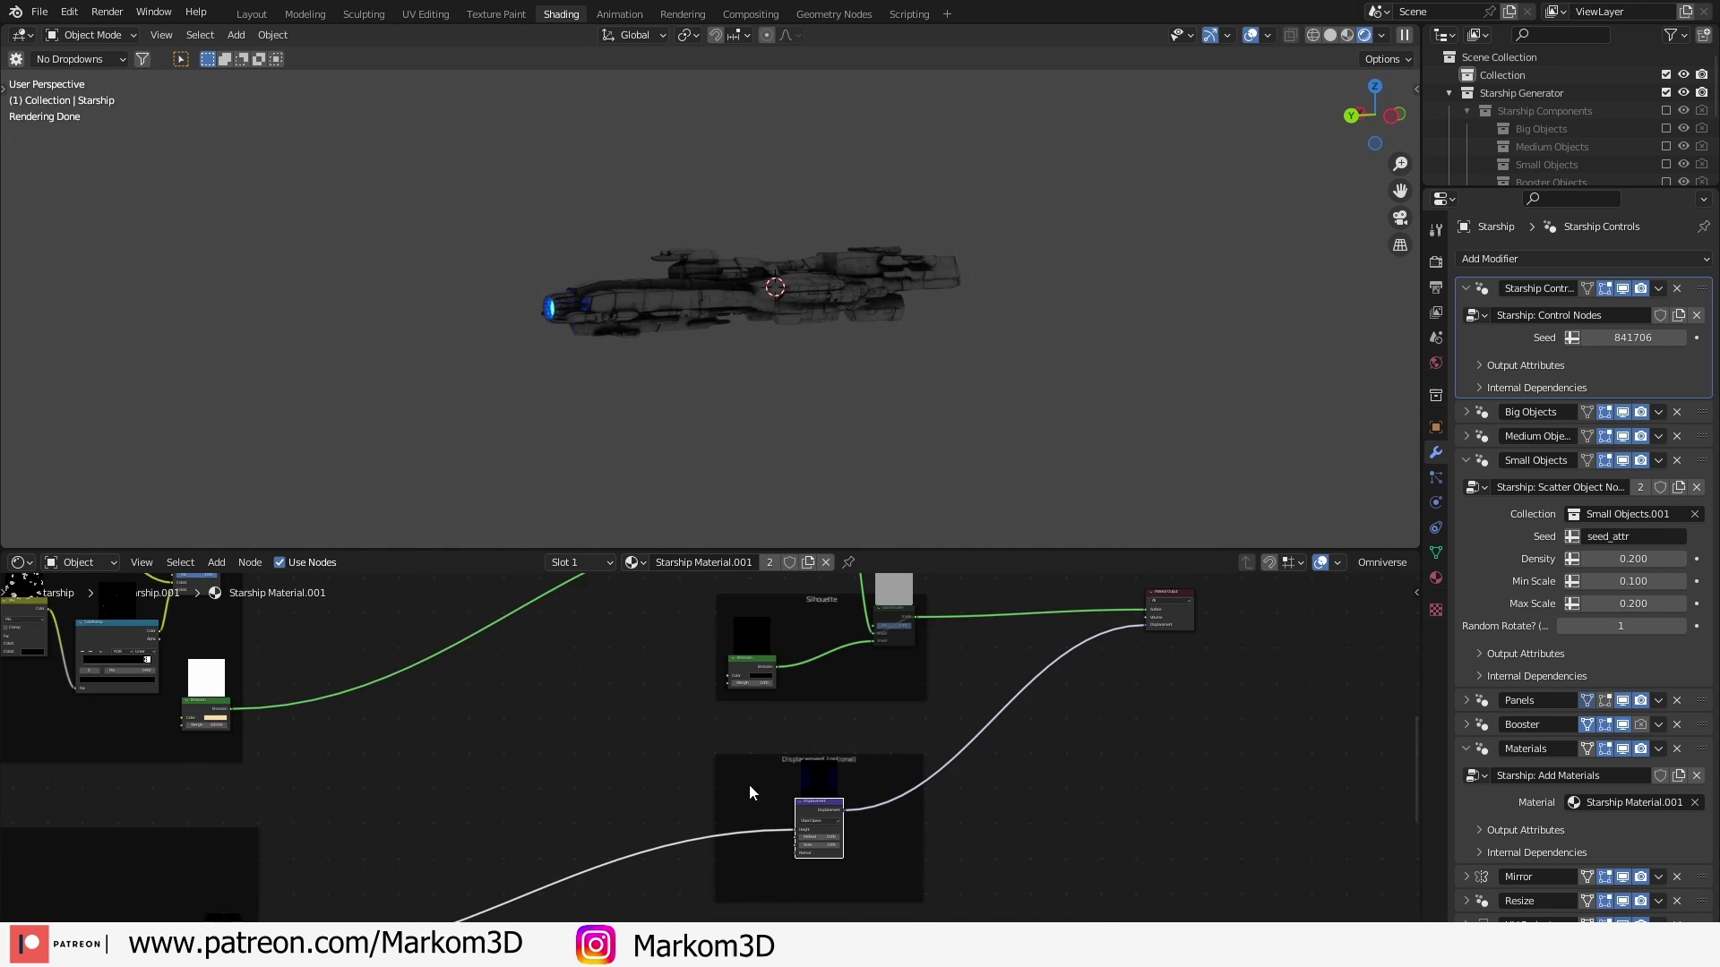
{"action": "middle_click_drag", "start_coordinate": [749, 784], "coordinate": [716, 871]}
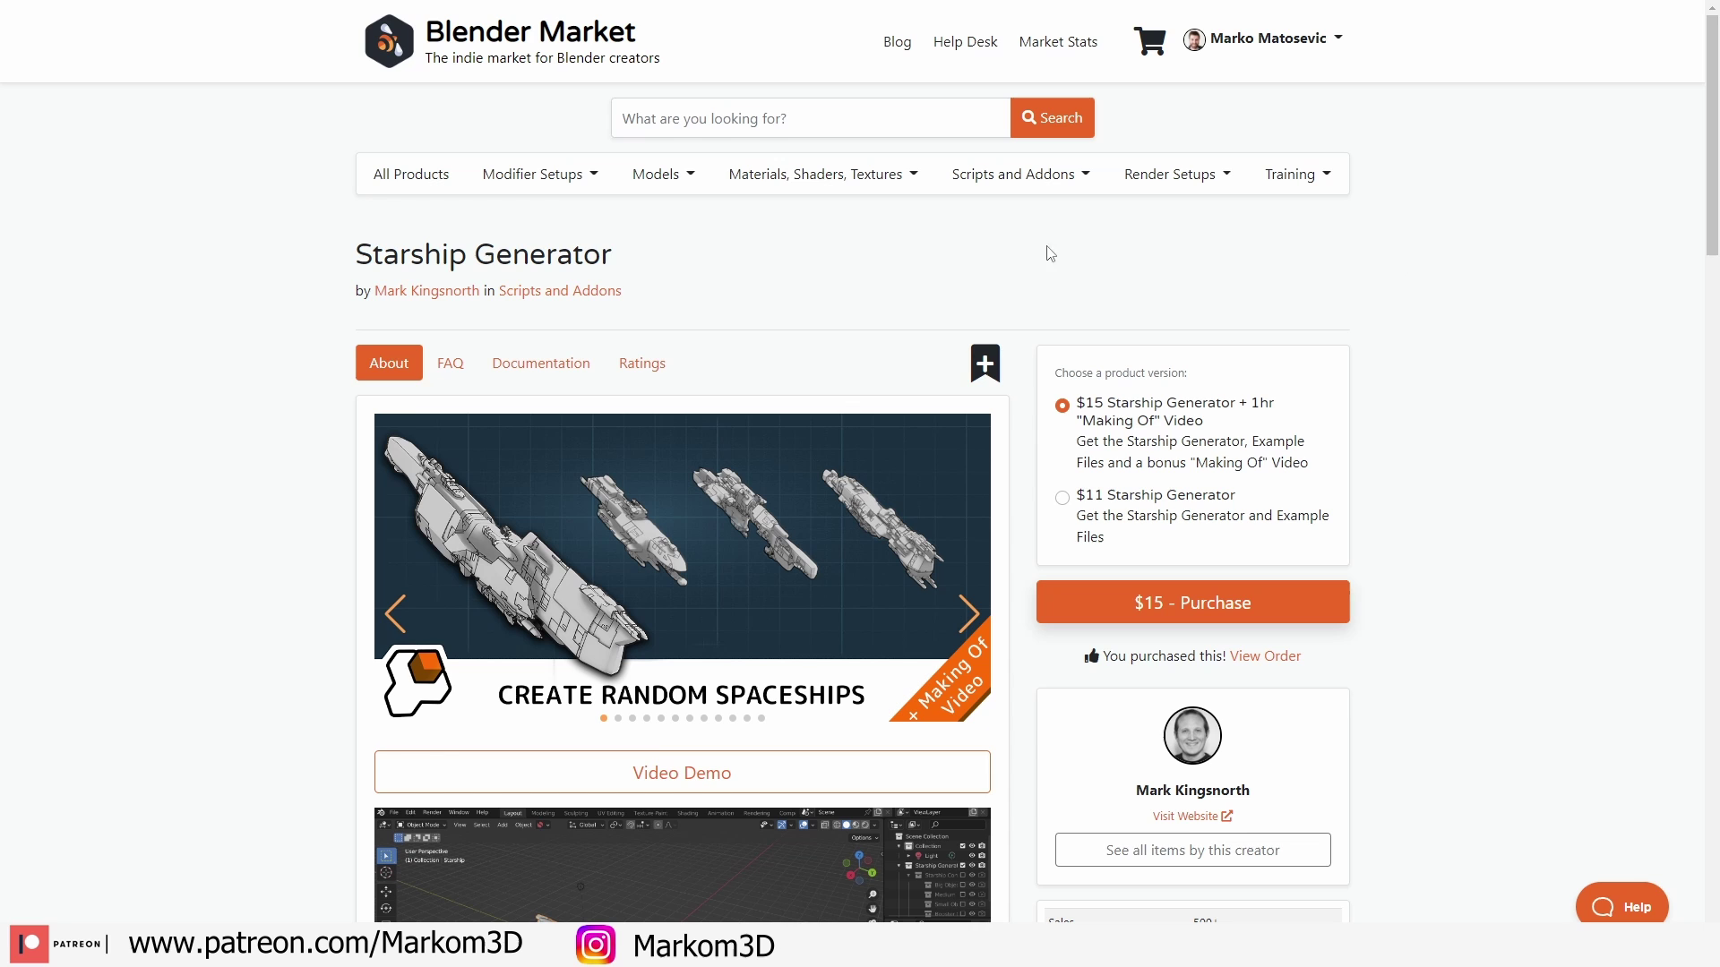
{"action": "scroll", "coordinate": [945, 394], "scroll_direction": "down", "scroll_amount": 15}
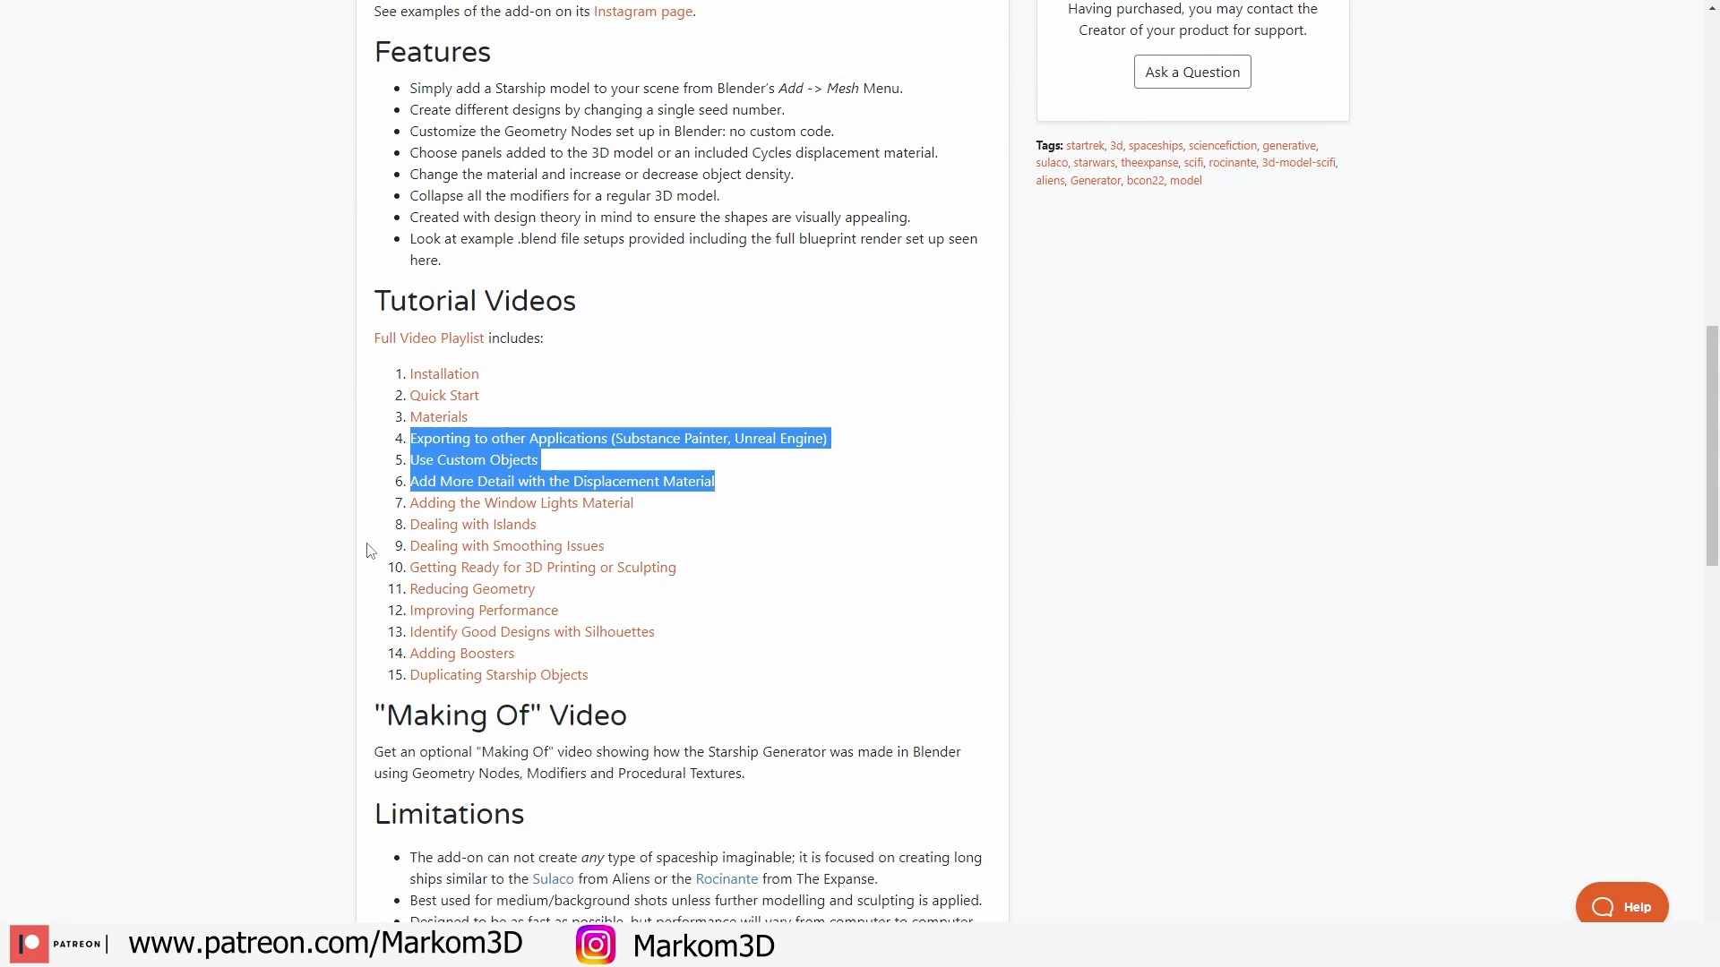
Clear the tutorial list selection, scroll past Online Documentation, and return to the page top
{"action": "left_click", "coordinate": [366, 615]}
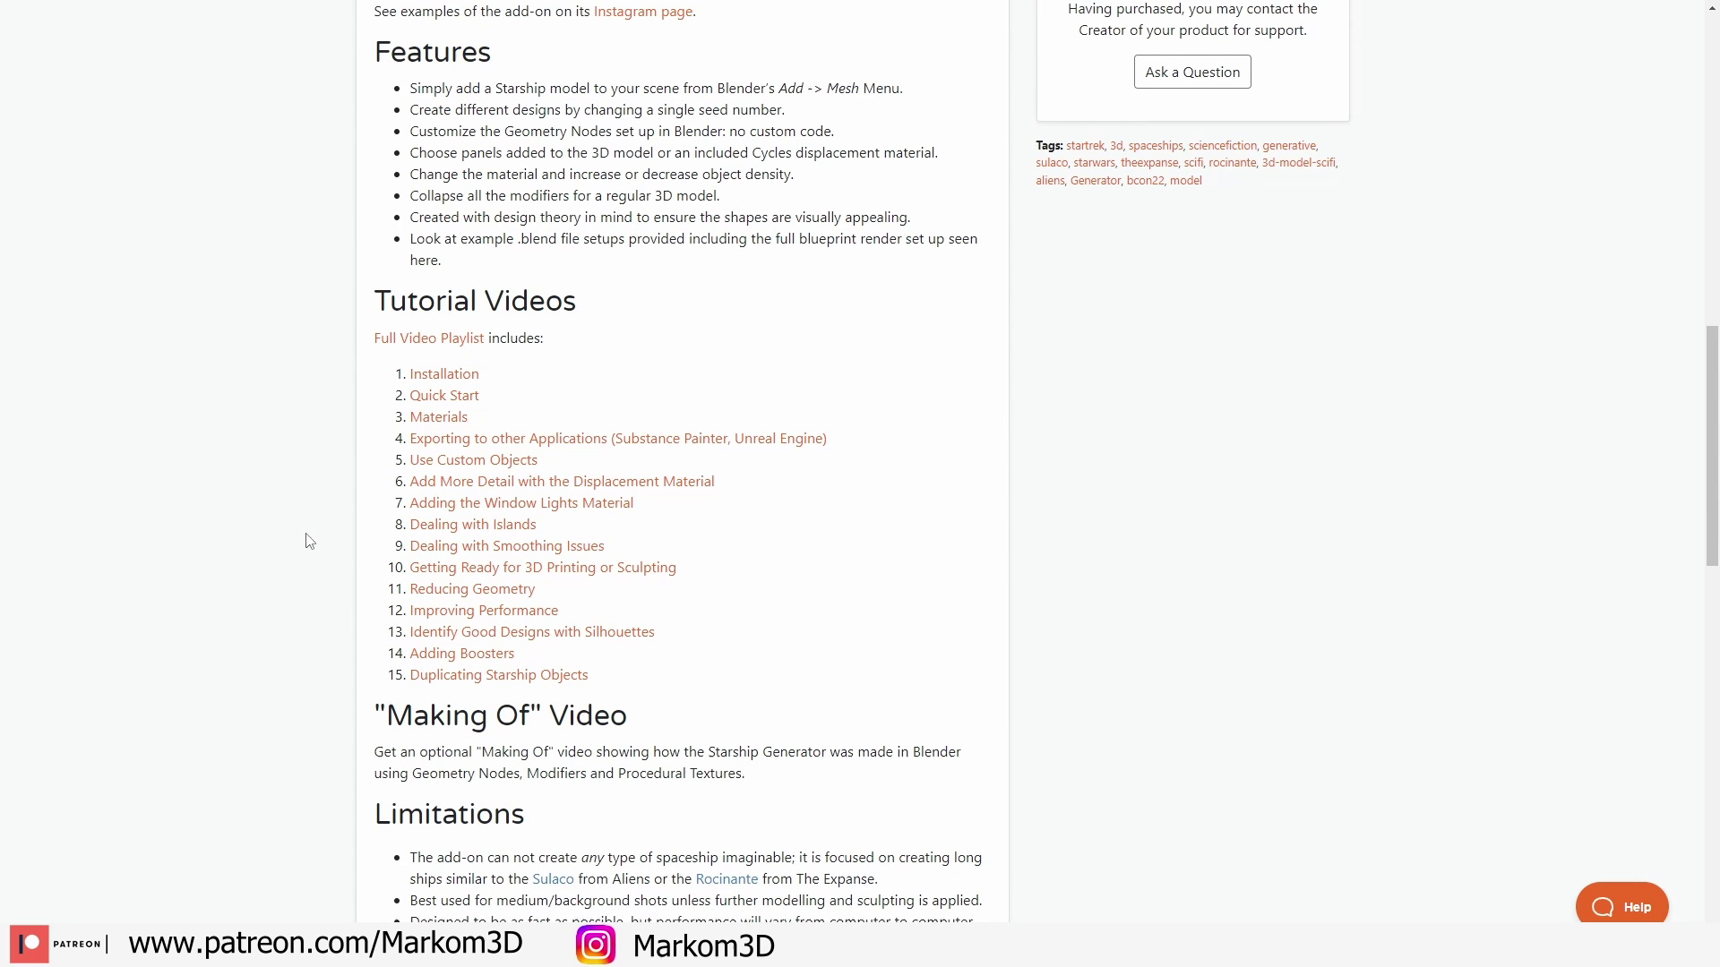
{"action": "scroll", "coordinate": [310, 541], "scroll_direction": "down", "scroll_amount": 10}
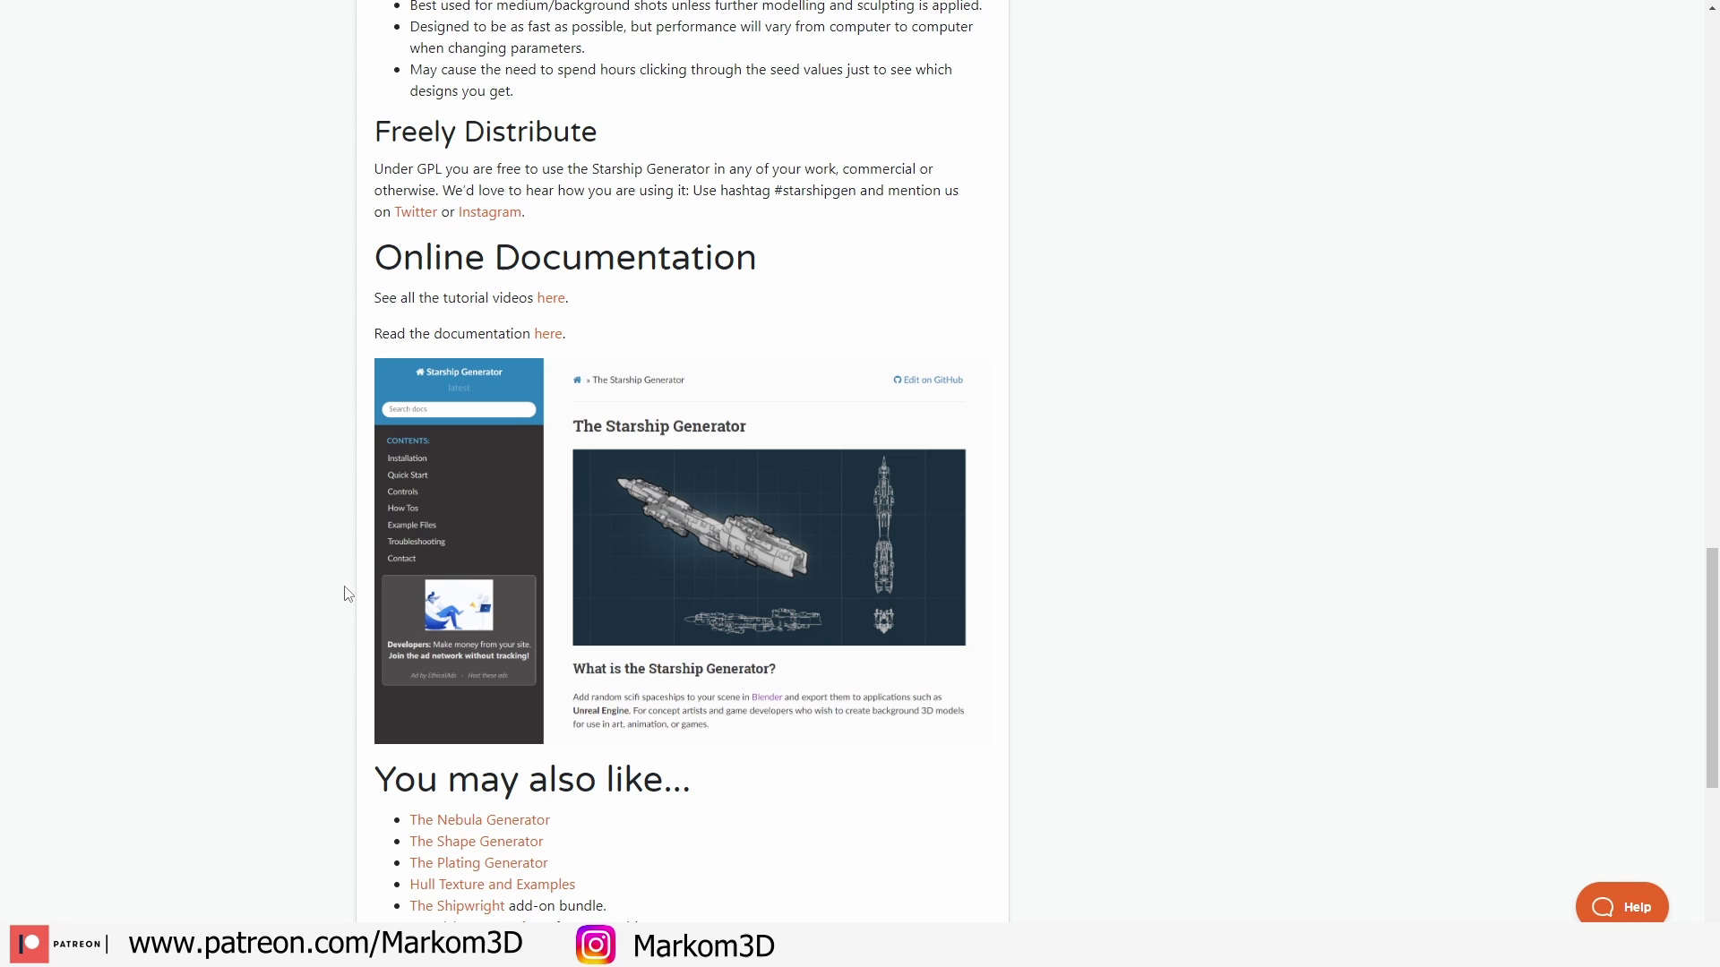
{"action": "scroll", "coordinate": [347, 594], "scroll_direction": "up", "scroll_amount": 20}
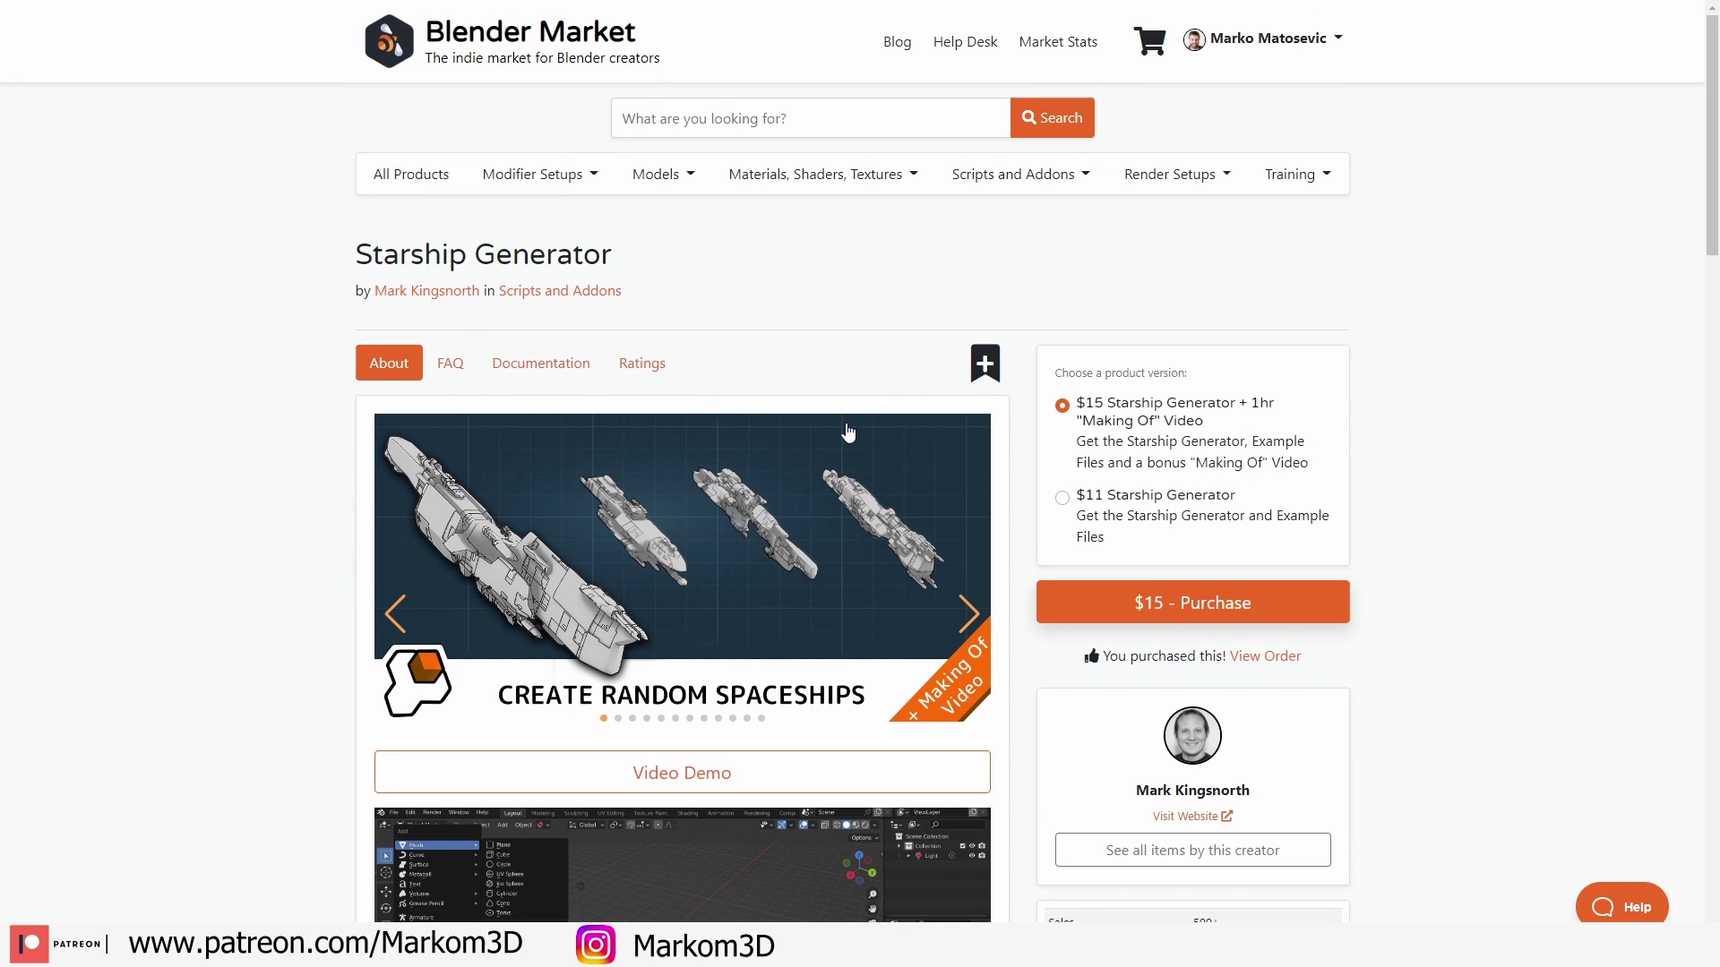